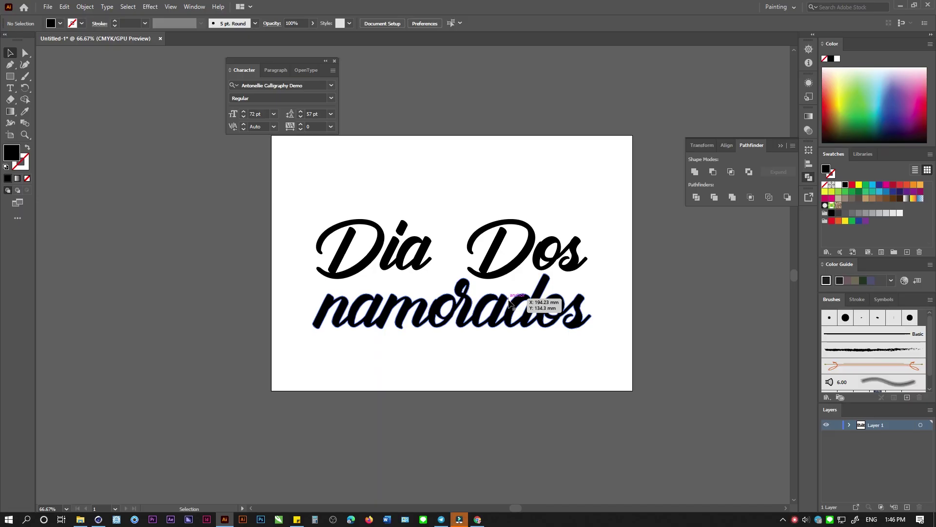
# Save the lettering to the Desktop as 'cash on delivery.ai' in Illustrator 8 format.
pyautogui.press('a')
pyautogui.hotkey('ctrl', 's')
pyautogui.write('cash on delivery')
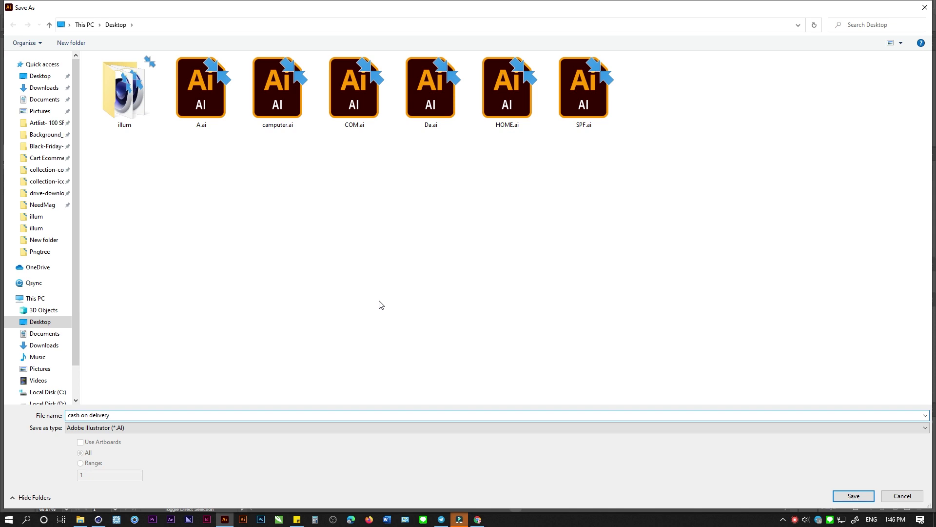
pyautogui.press('Return')
pyautogui.click(438, 119)
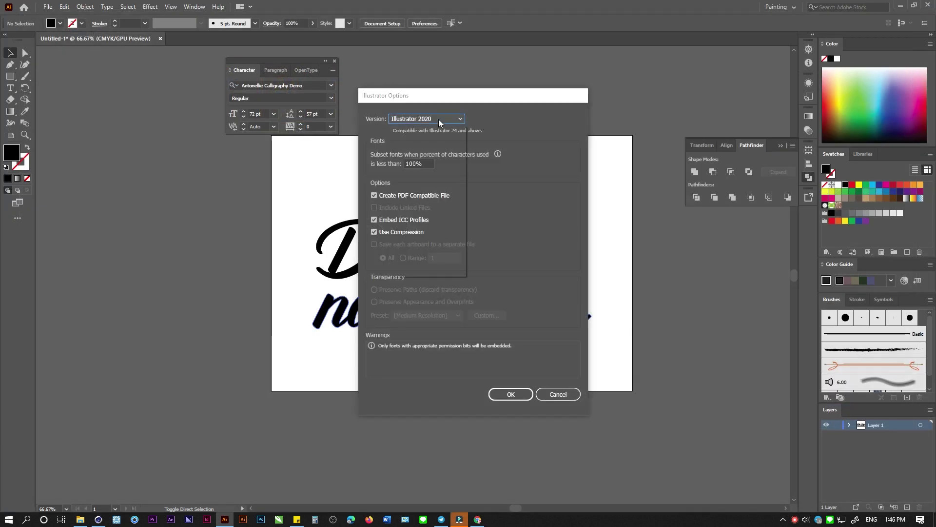
pyautogui.click(434, 250)
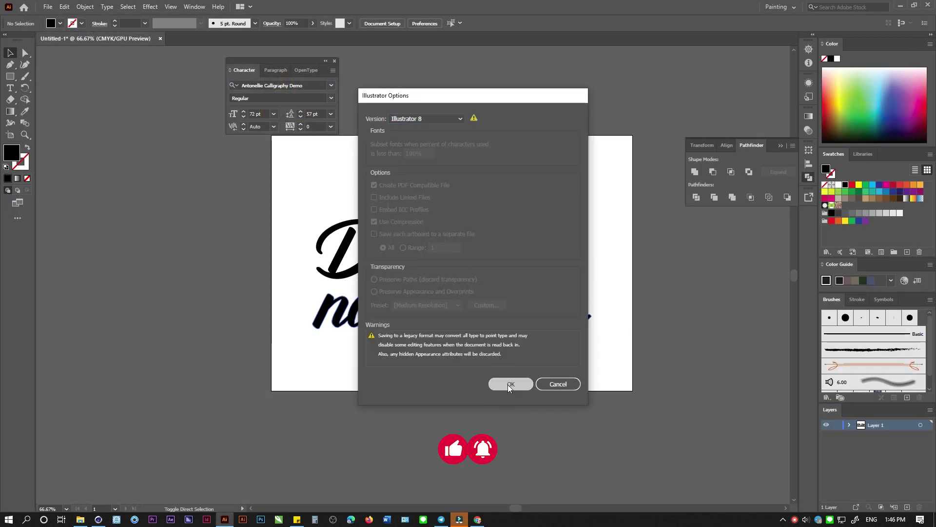
pyautogui.press('Return')
pyautogui.click(520, 277)
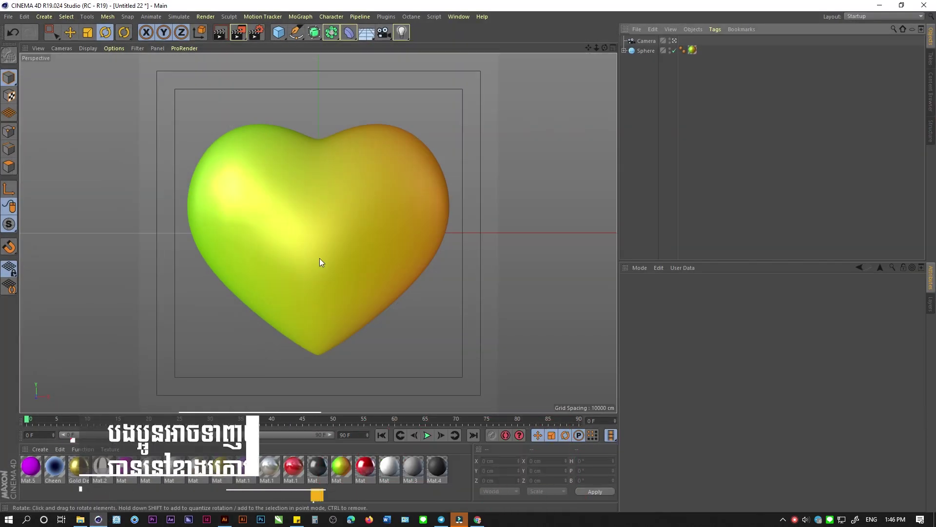
# Hide the heart object from viewport and render, then add a new default sphere.
pyautogui.click(671, 49)
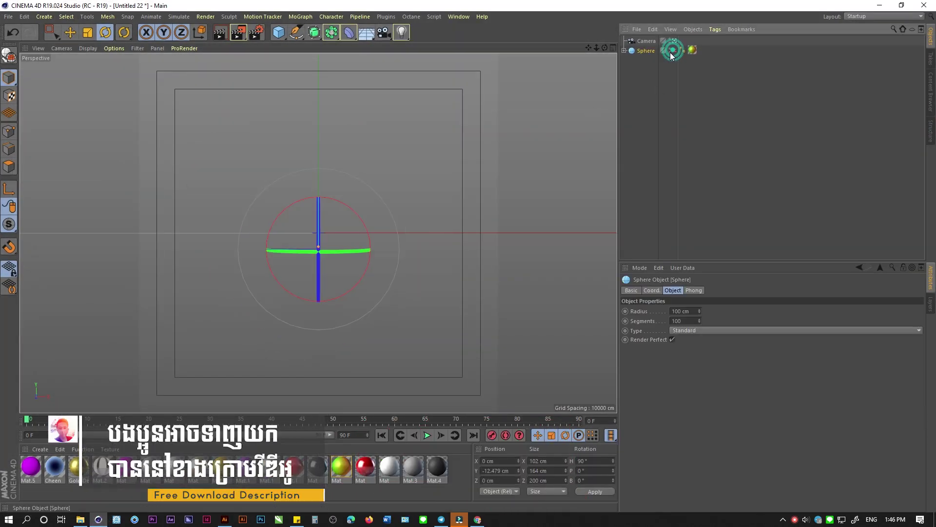
pyautogui.click(669, 51)
pyautogui.click(648, 84)
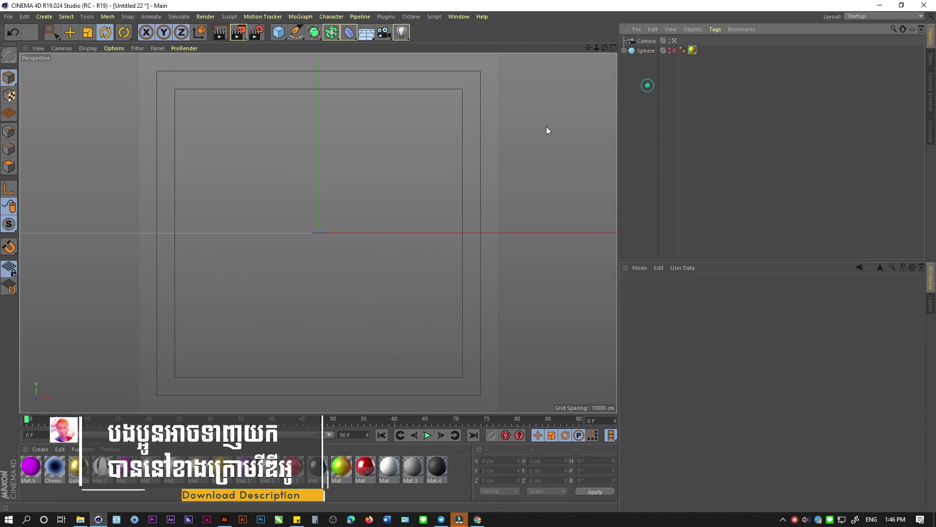
pyautogui.click(331, 84)
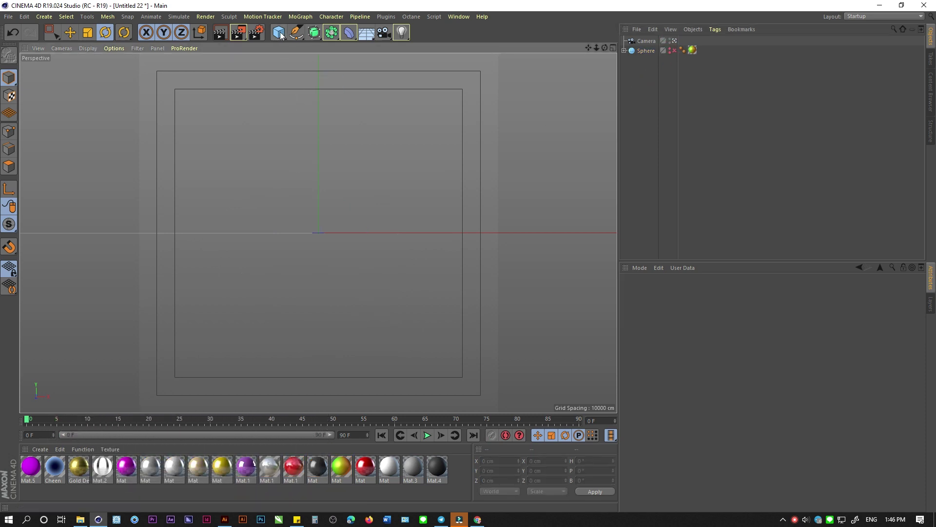
pyautogui.moveTo(279, 32); pyautogui.dragTo(419, 62)
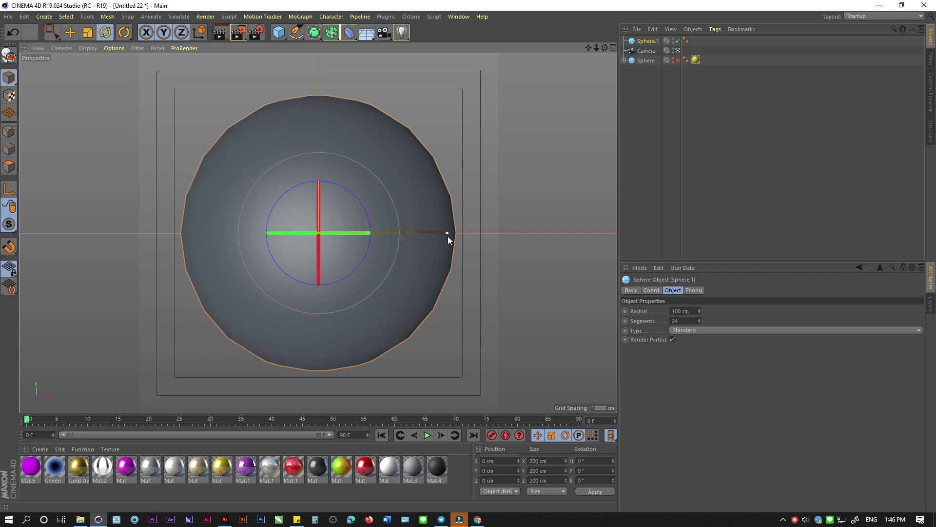
# Shrink the new sphere's radius to about 72 cm and parent a Formula deformer under it.
pyautogui.moveTo(449, 233); pyautogui.dragTo(411, 233)
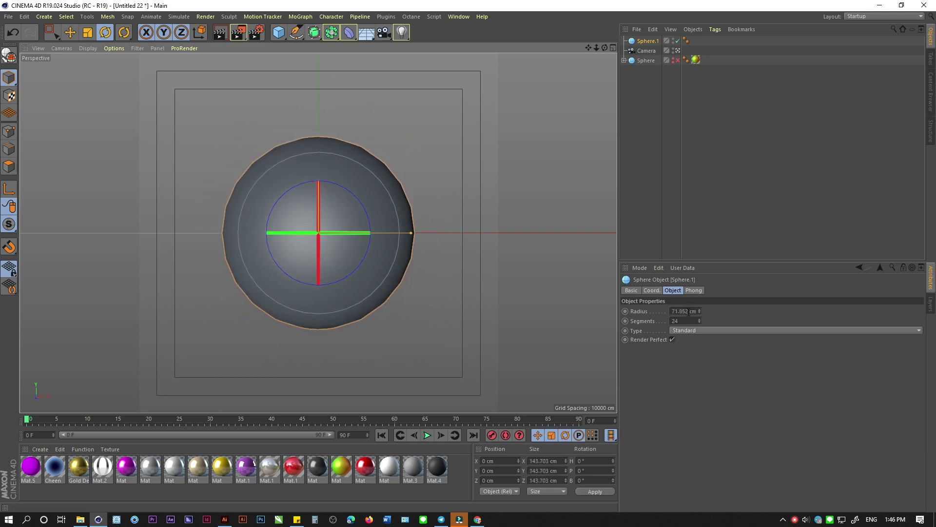
pyautogui.click(668, 311)
pyautogui.moveTo(348, 32)
pyautogui.mouseDown()
pyautogui.moveTo(458, 88)
pyautogui.moveTo(459, 152)
pyautogui.mouseUp()
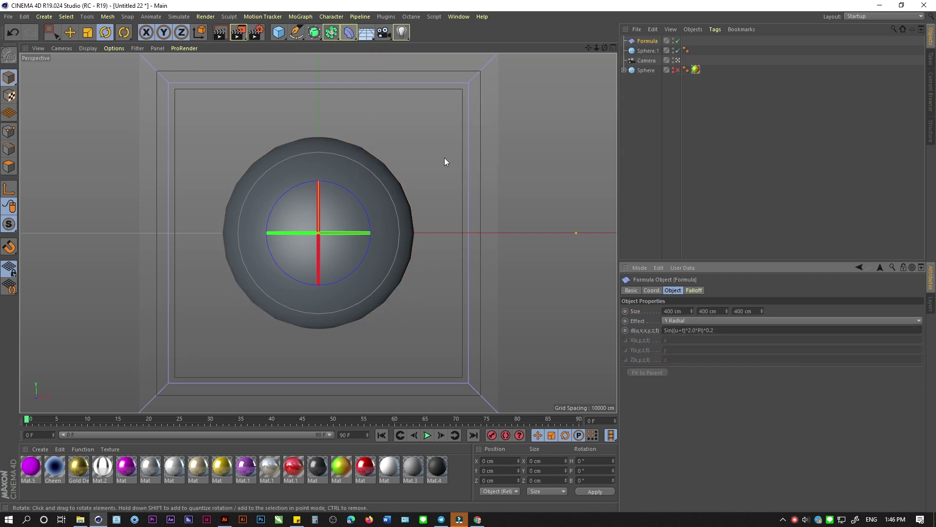
pyautogui.moveTo(647, 41); pyautogui.dragTo(648, 51)
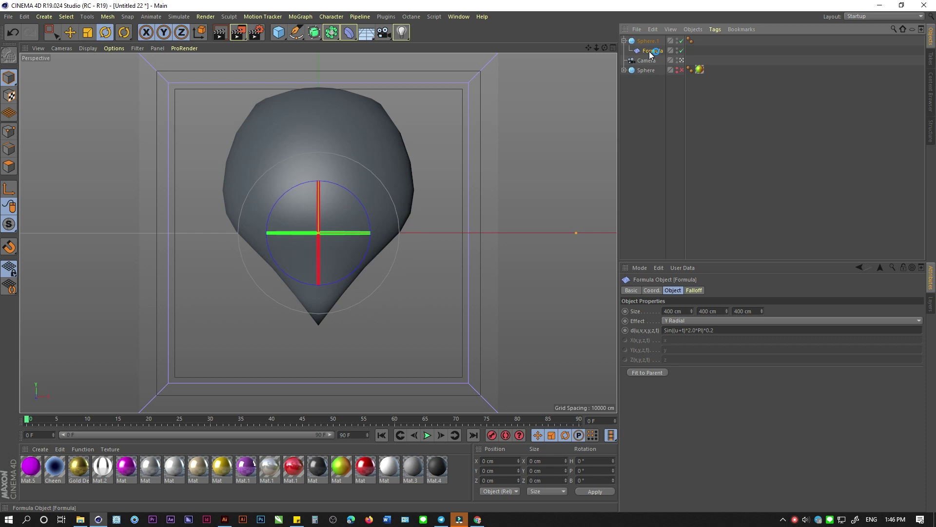
# Set the Formula deformer's size to 4000 cm in X and 750 cm in Z.
pyautogui.doubleClick(674, 311)
pyautogui.write('4000')
pyautogui.press('Return')
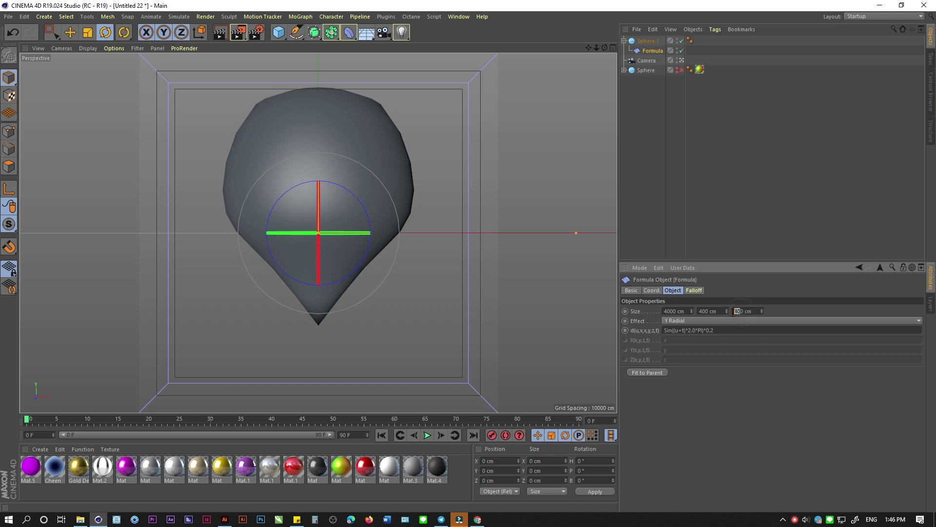
pyautogui.write('7500')
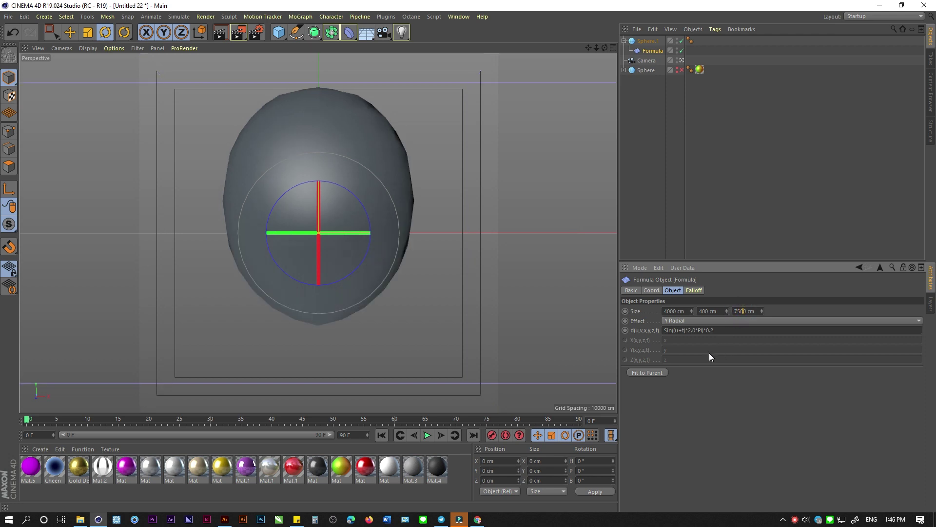
pyautogui.press('BackSpace')
pyautogui.press('Return')
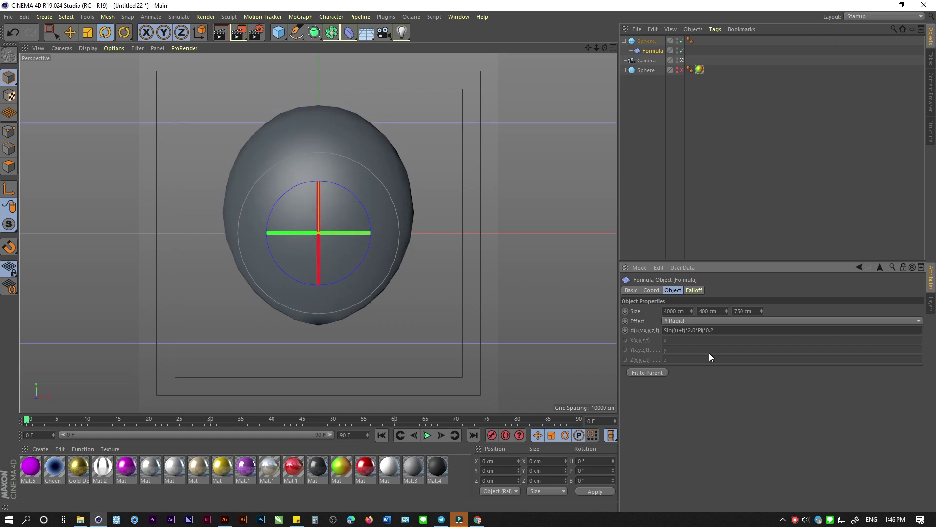
pyautogui.press('Delete')
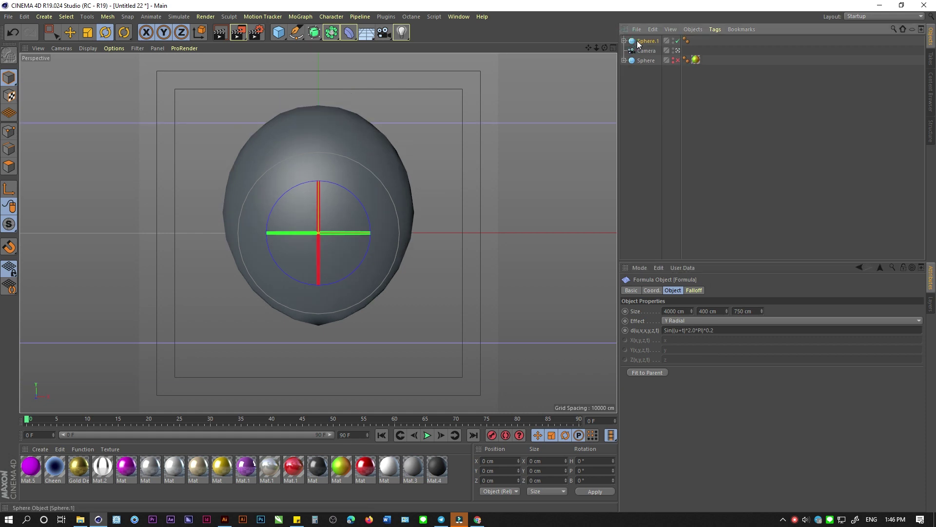
# Rotate the deformed sphere to −90° heading and set its radius to 100 cm.
pyautogui.click(304, 209)
pyautogui.moveTo(349, 234); pyautogui.dragTo(233, 235)
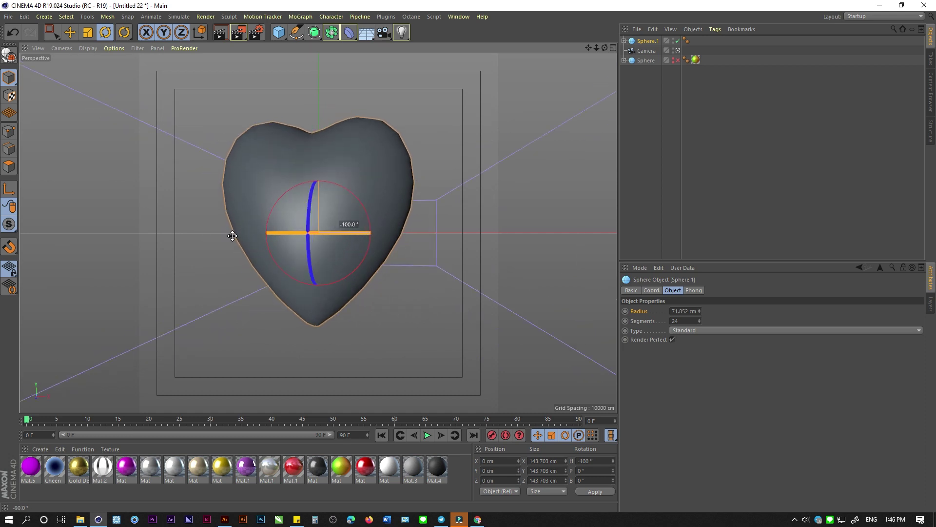
pyautogui.moveTo(232, 236); pyautogui.dragTo(237, 234)
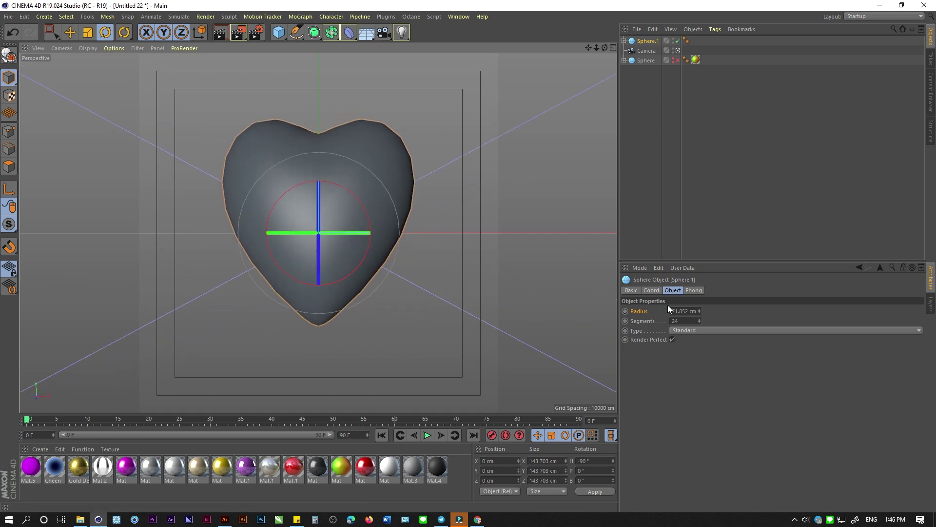
pyautogui.doubleClick(683, 311)
pyautogui.write('100')
pyautogui.press('Return')
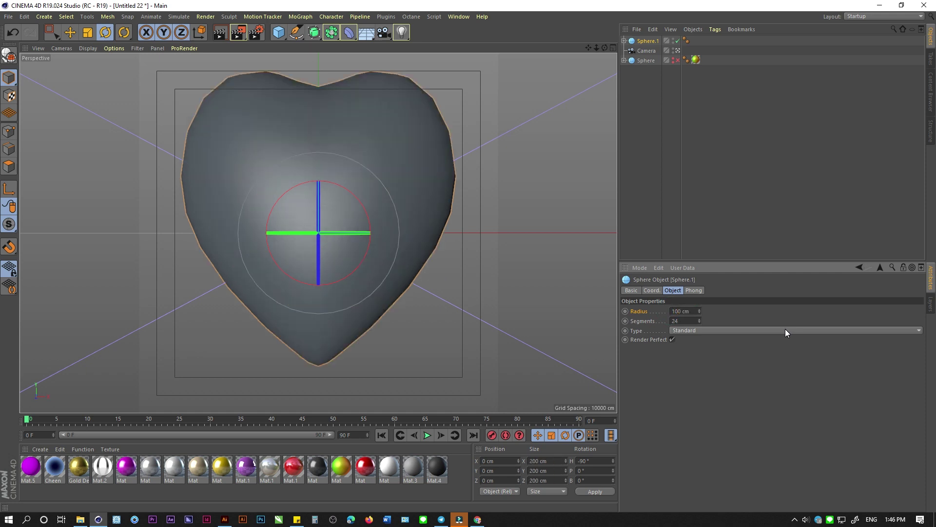
# Scale the sphere to 0.52 in X and 0.8 in Y in its coordinates.
pyautogui.scroll(-1, 596, 56)
pyautogui.scroll(-2, 596, 59)
pyautogui.click(625, 41)
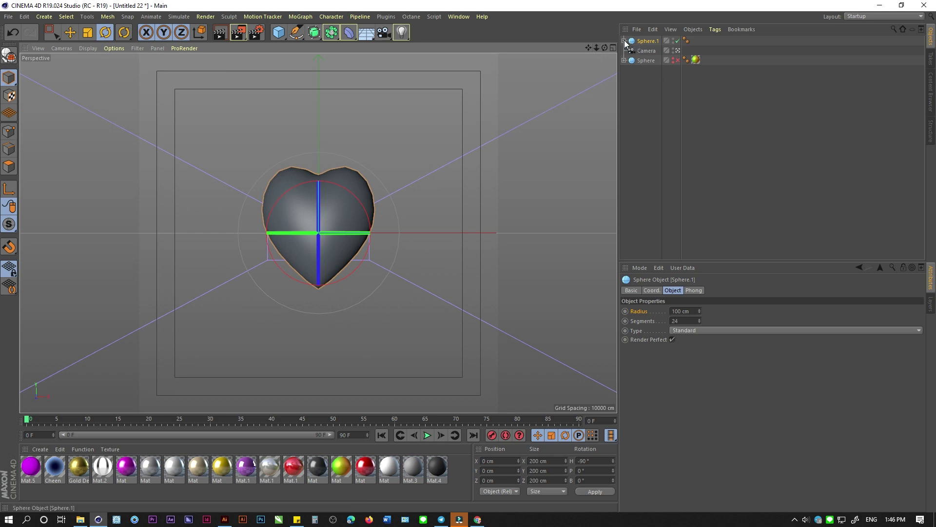
pyautogui.click(652, 290)
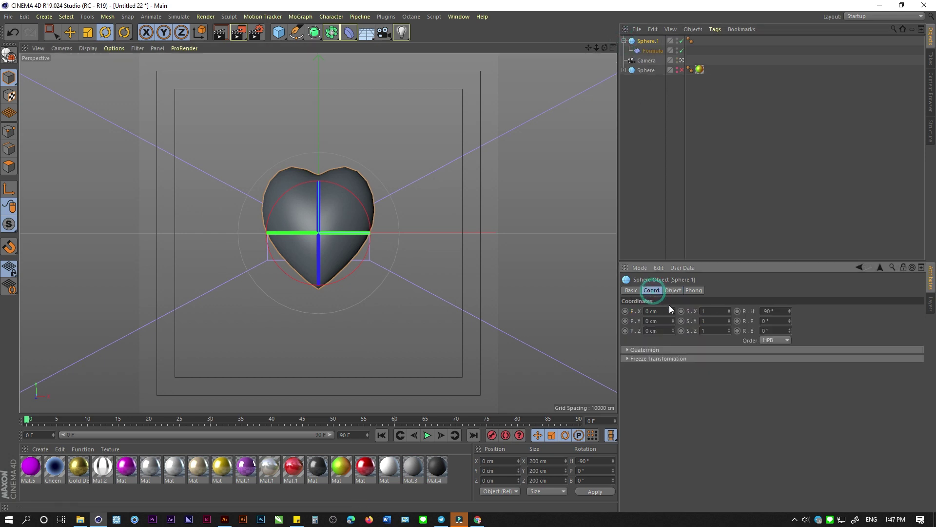
pyautogui.click(711, 315)
pyautogui.write('0.52')
pyautogui.press('Return')
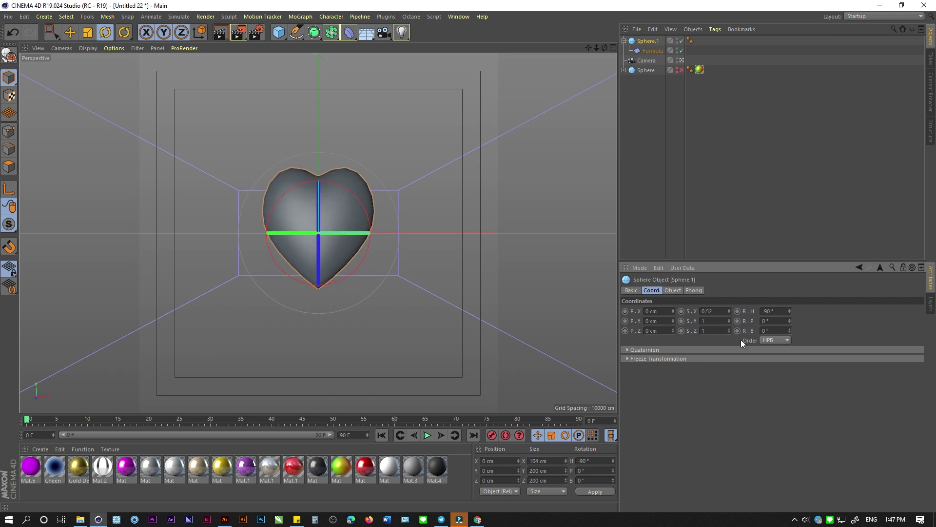
pyautogui.scroll(-5, 722, 322)
pyautogui.scroll(-5, 722, 322)
pyautogui.scroll(-4, 721, 322)
pyautogui.scroll(-6, 721, 322)
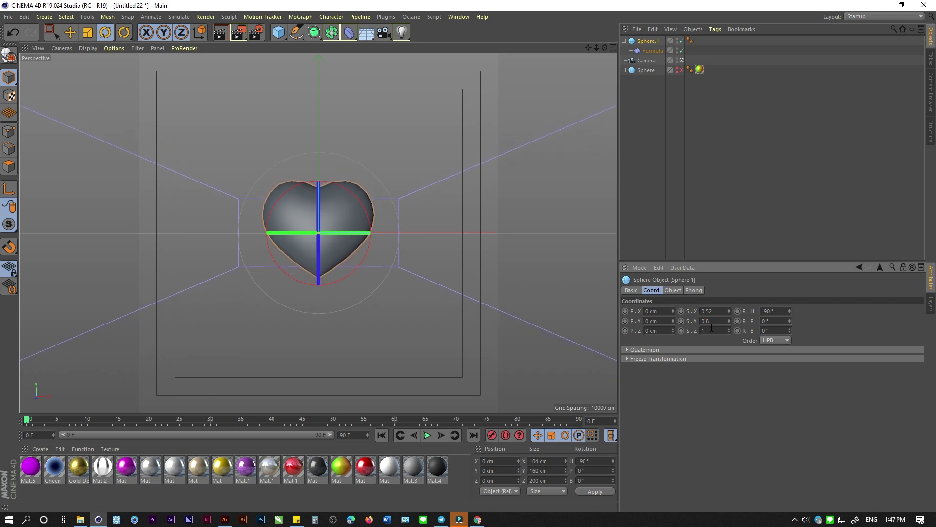
pyautogui.click(624, 41)
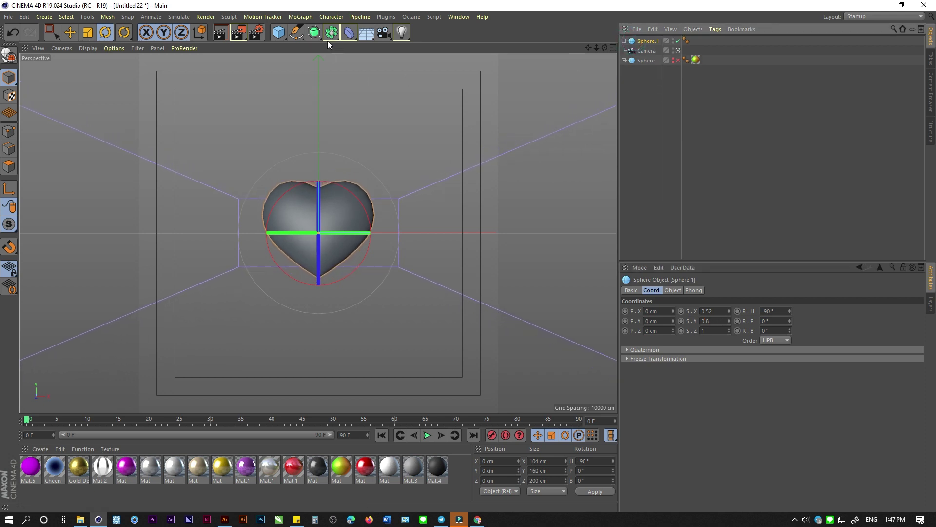
# Smooth the heart with a Subdivision Surface and centre it in the camera frame.
pyautogui.keyDown('alt'); pyautogui.click(315, 33); pyautogui.keyUp('alt')
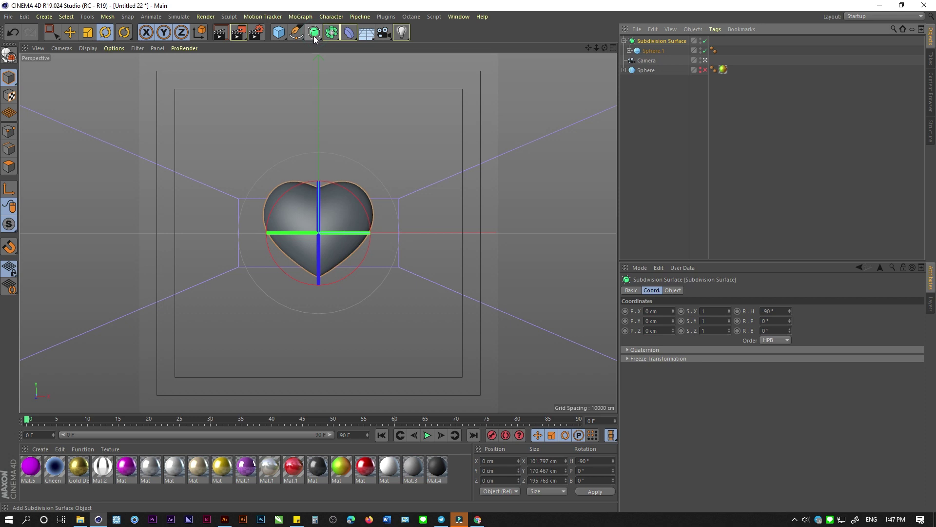
pyautogui.click(630, 51)
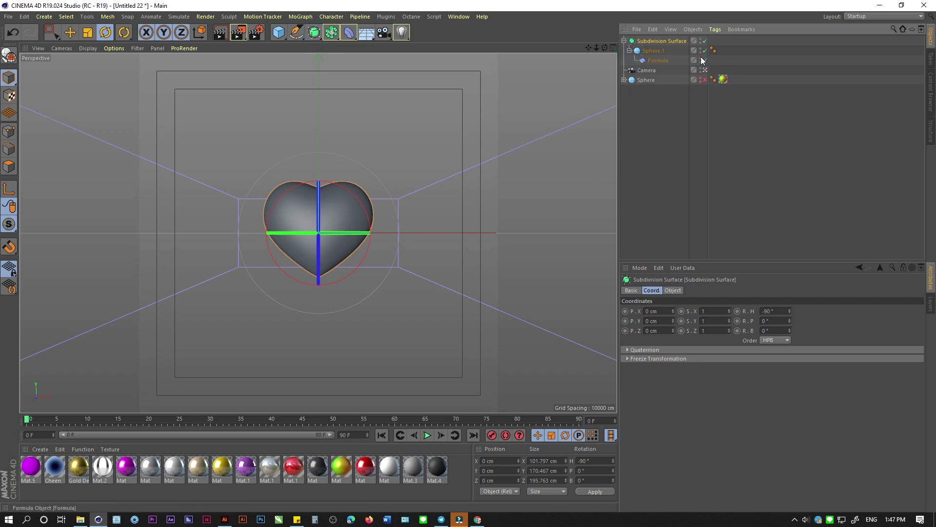
pyautogui.click(665, 123)
pyautogui.click(327, 218)
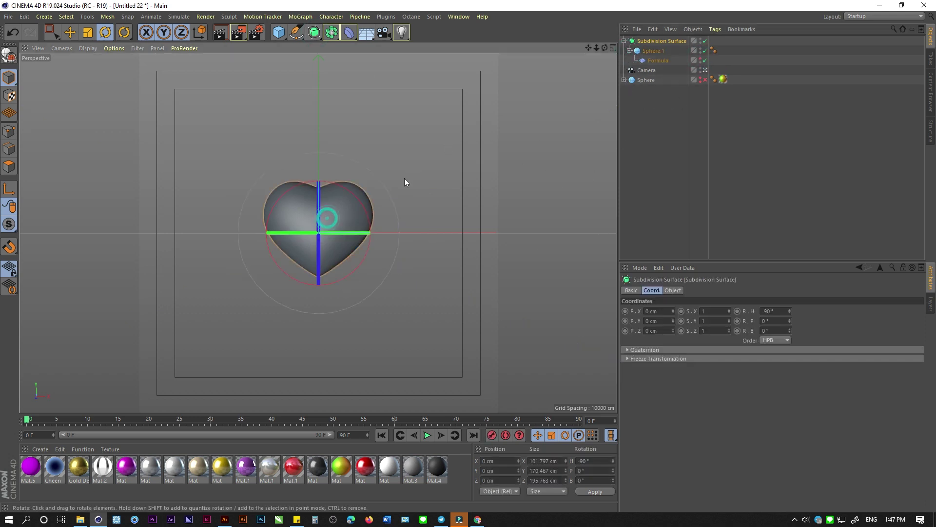
pyautogui.click(624, 41)
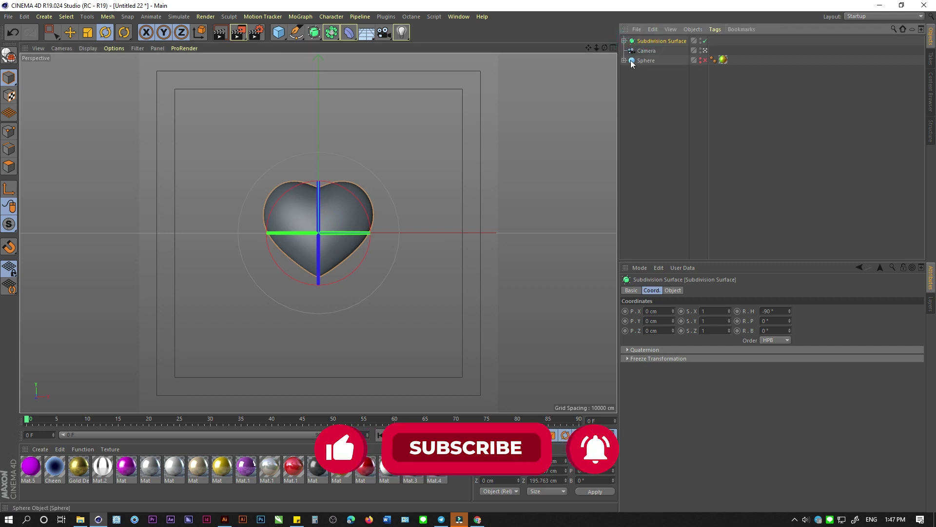
pyautogui.click(75, 37)
pyautogui.click(477, 262)
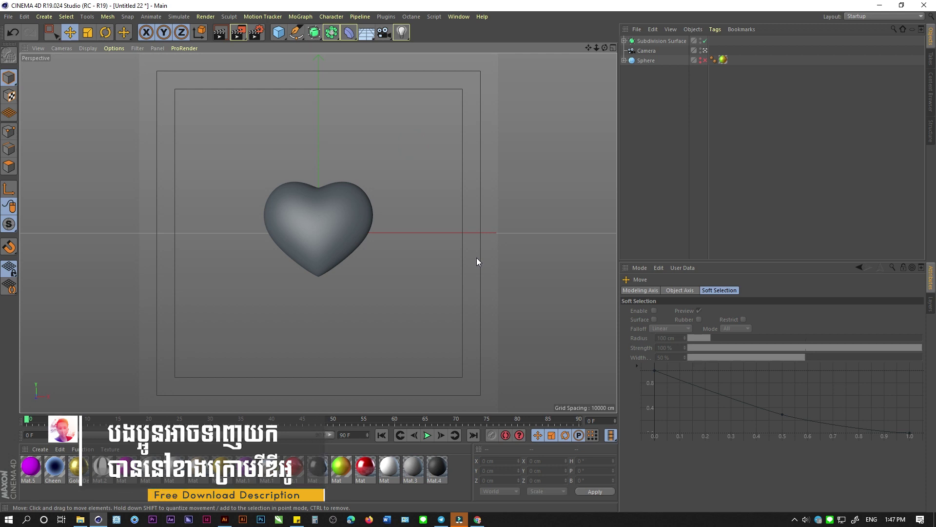
pyautogui.click(636, 29)
# Merge Canada Day.ai into the scene, zero its position, then switch to Illustrator.
pyautogui.click(648, 44)
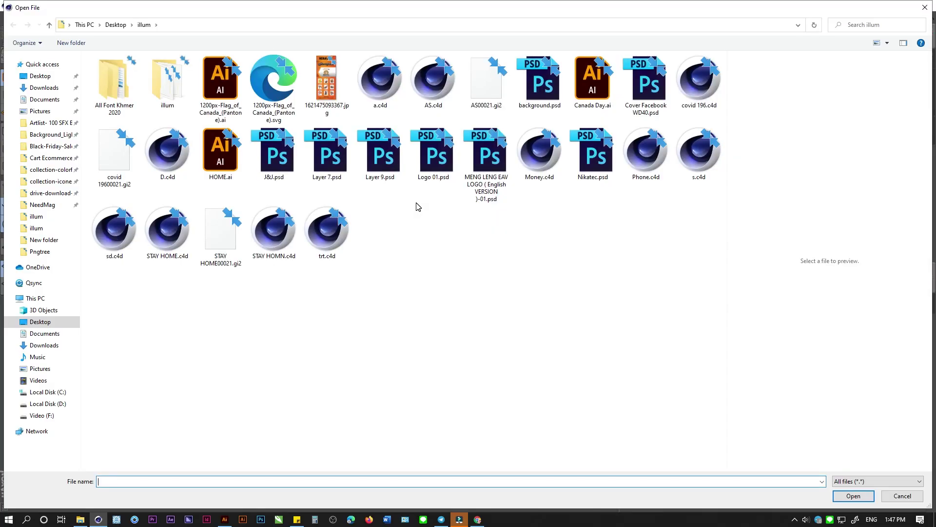
pyautogui.doubleClick(593, 78)
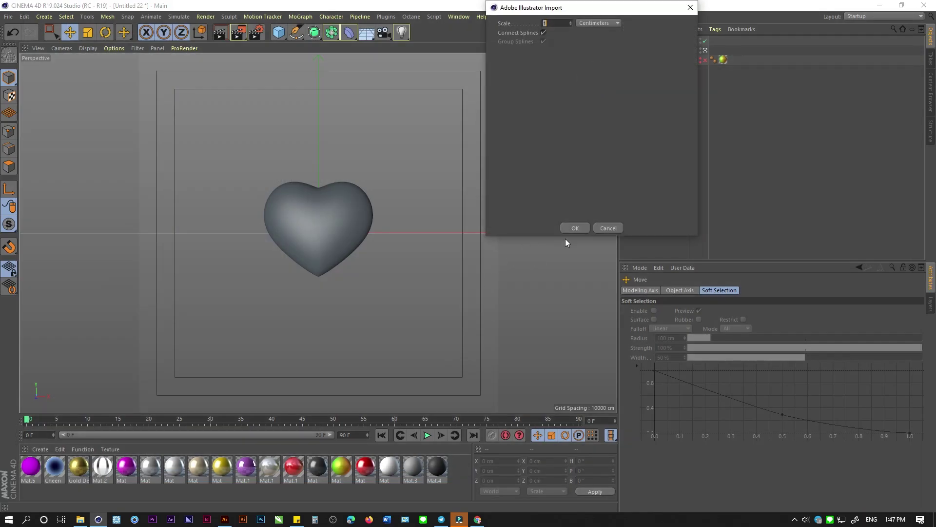
pyautogui.click(565, 230)
pyautogui.click(515, 460)
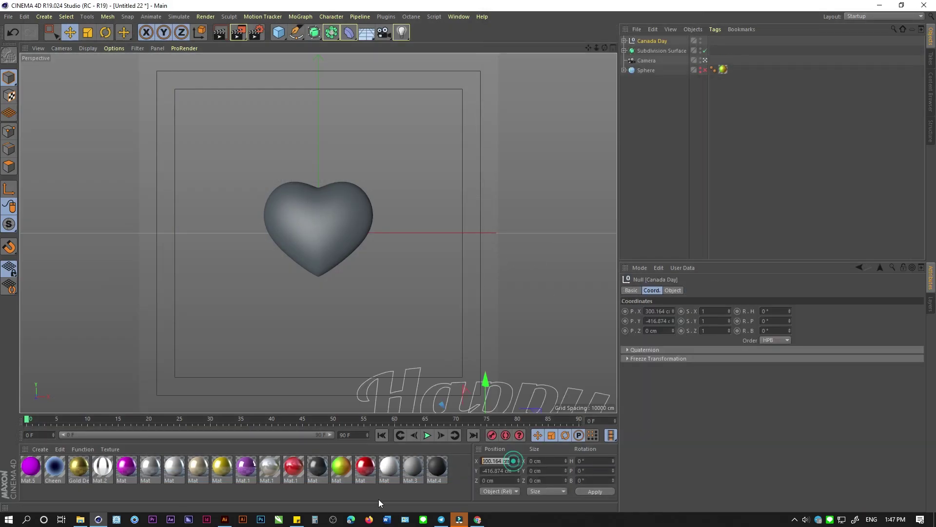
pyautogui.click(517, 470)
pyautogui.write('0')
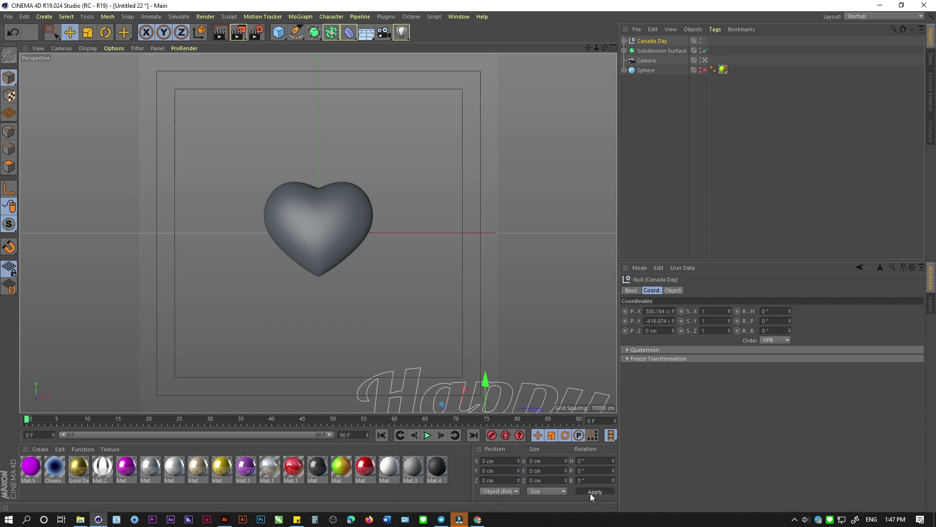
pyautogui.click(590, 491)
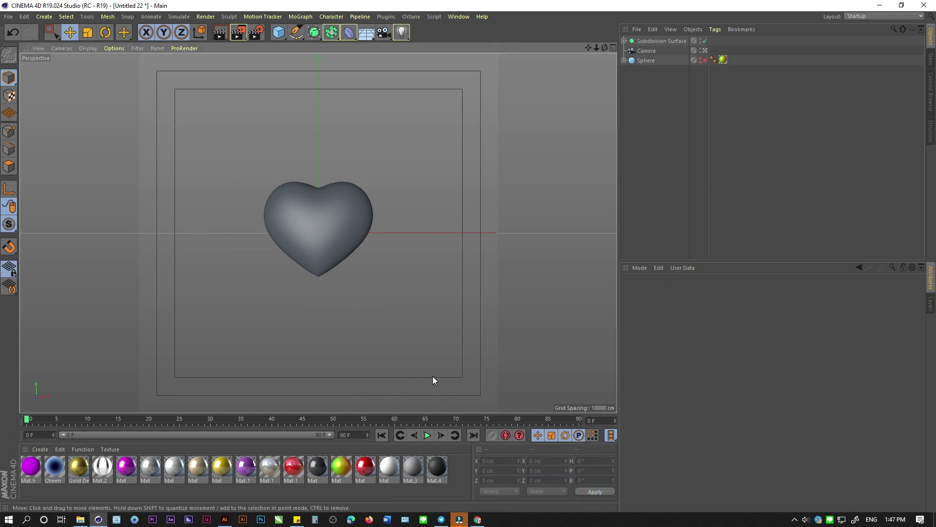
pyautogui.hotkey('alt', 'Tab')
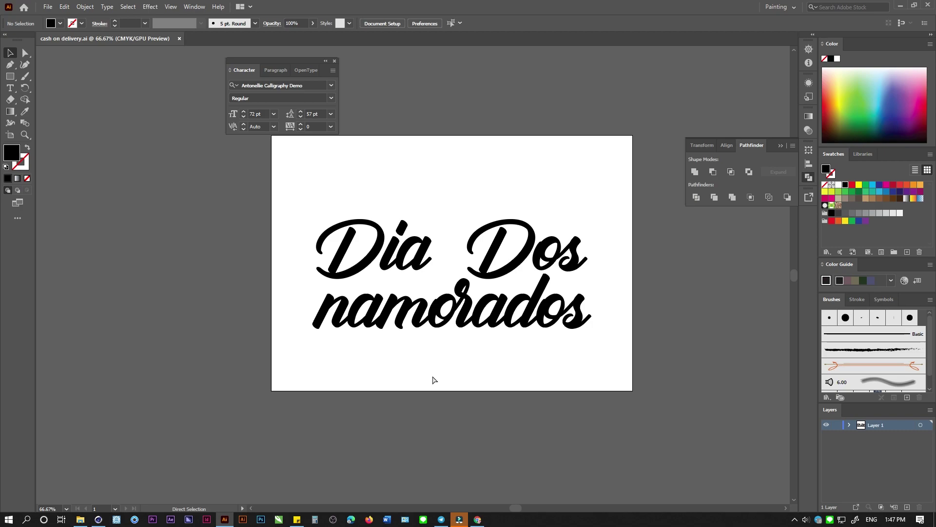
# Bring the Illustrator lettering forward and save it as 'A' on the Desktop.
pyautogui.hotkey('alt', 'Tab')
pyautogui.hotkey('alt', 'Tab')
pyautogui.hotkey('alt', 'Tab')
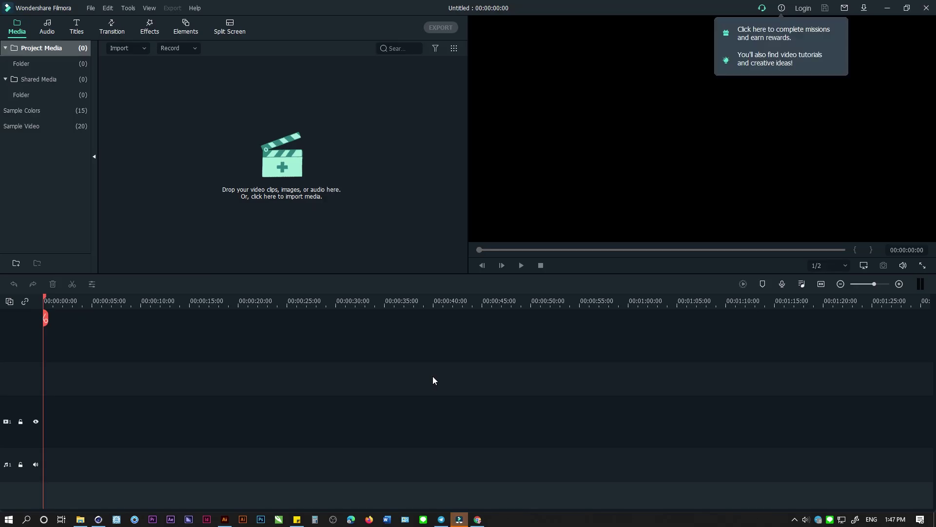
pyautogui.hotkey('alt', 'Tab')
pyautogui.hotkey('alt', 'Tab')
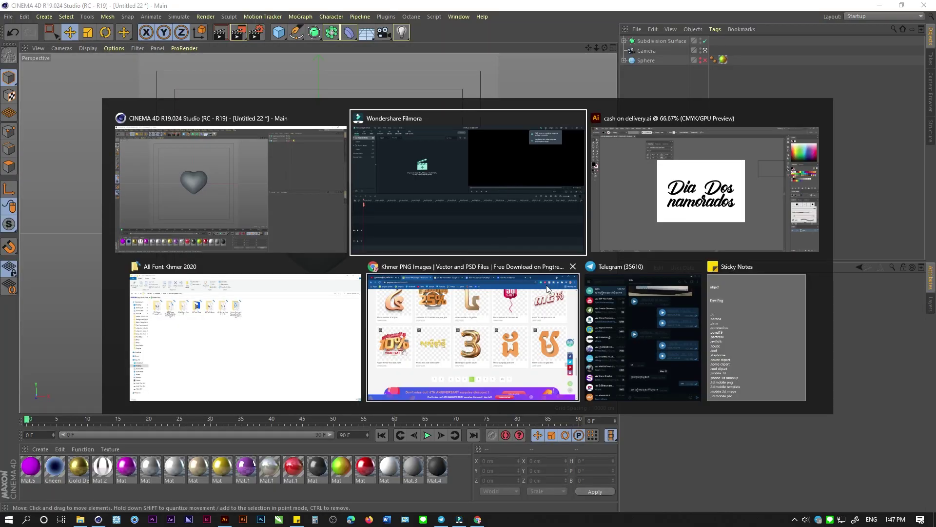
pyautogui.click(645, 238)
pyautogui.hotkey('ctrl', 'shift', 's')
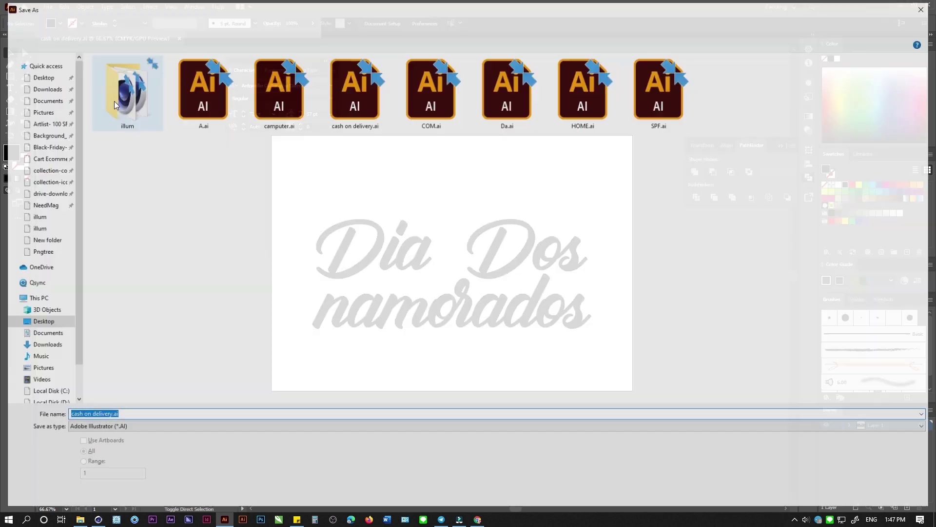
pyautogui.click(41, 76)
pyautogui.click(155, 416)
pyautogui.write('a')
pyautogui.press('Return')
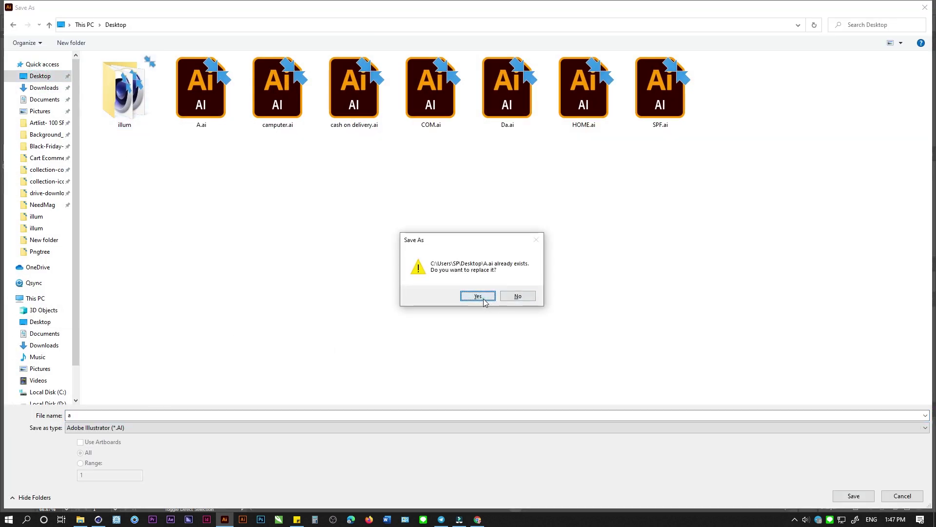
# Overwrite A.ai in Illustrator 8 format and return to Cinema 4D.
pyautogui.click(484, 300)
pyautogui.click(424, 119)
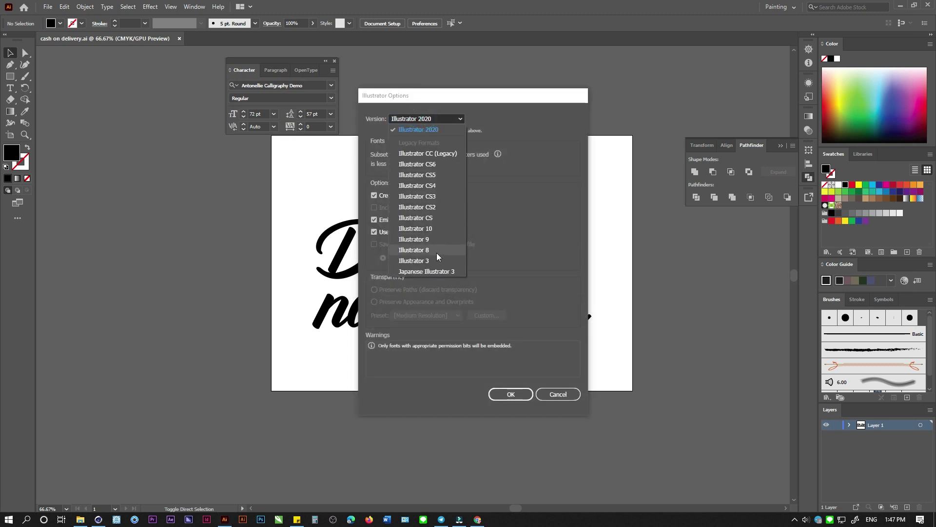
pyautogui.click(437, 252)
pyautogui.click(510, 394)
pyautogui.click(517, 277)
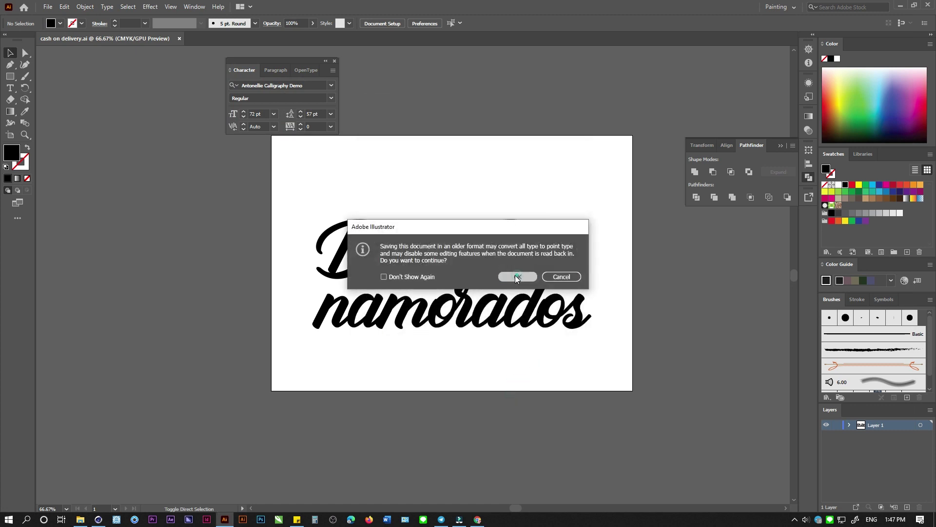
pyautogui.hotkey('alt', 'Tab')
pyautogui.click(495, 217)
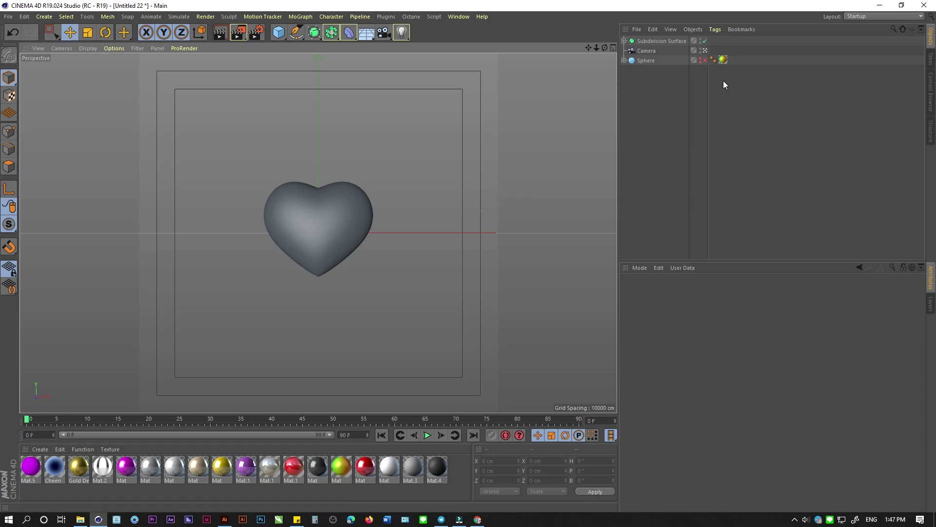
# Merge A.ai from the Desktop into the heart scene with default import settings.
pyautogui.click(637, 30)
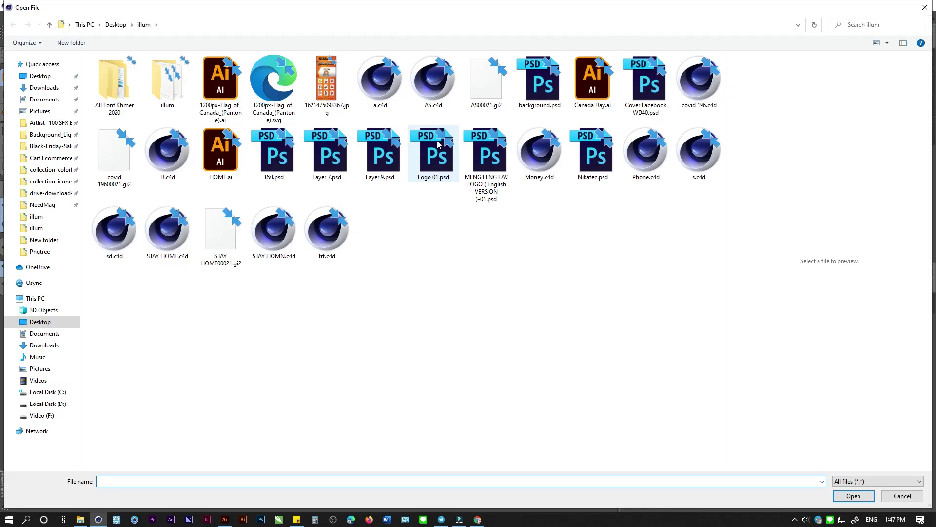
pyautogui.click(40, 76)
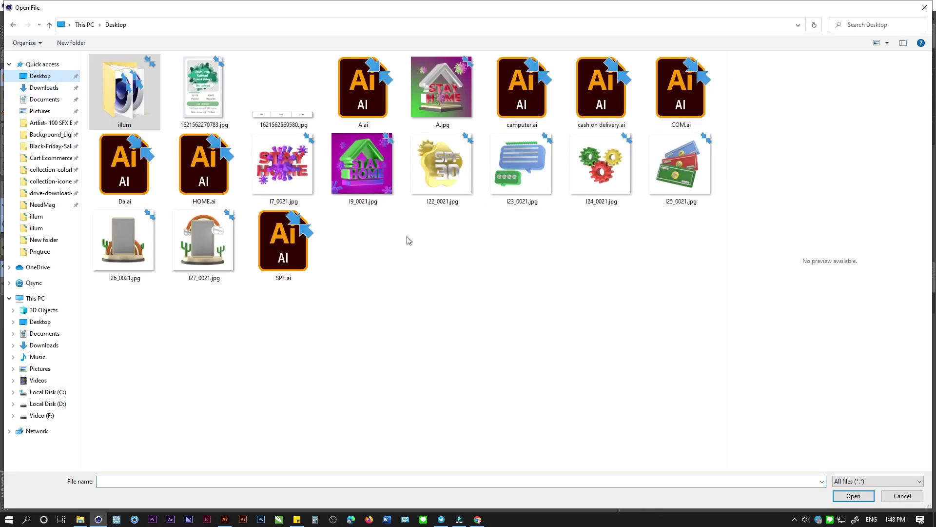
pyautogui.press('a')
pyautogui.press('Tab')
pyautogui.press('a')
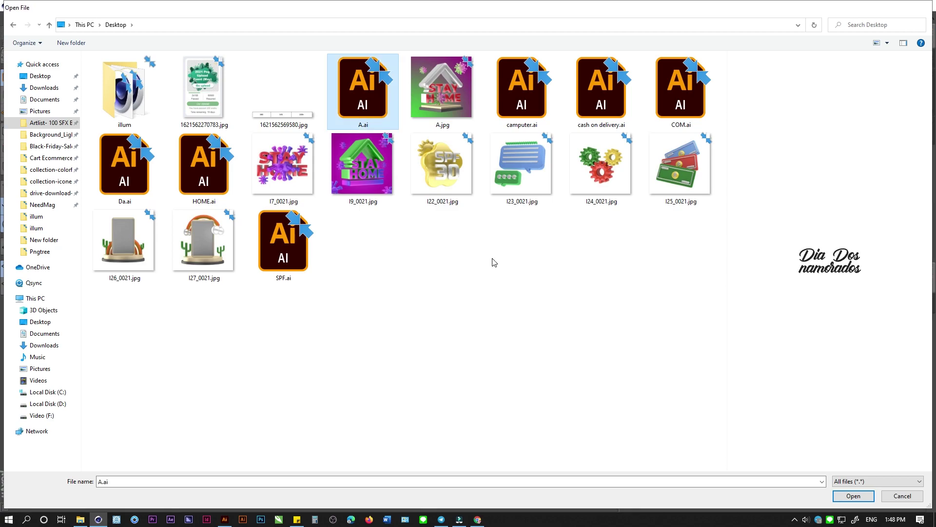
pyautogui.press('Return')
pyautogui.click(474, 364)
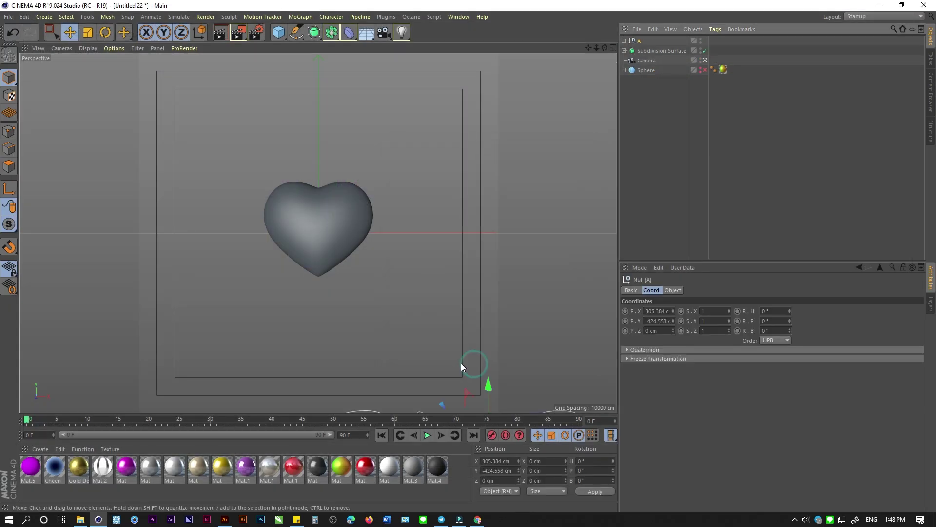
pyautogui.click(511, 460)
# Zero the lettering's X and Y position, scale it down and lift it over the heart.
pyautogui.click(515, 471)
pyautogui.write('0')
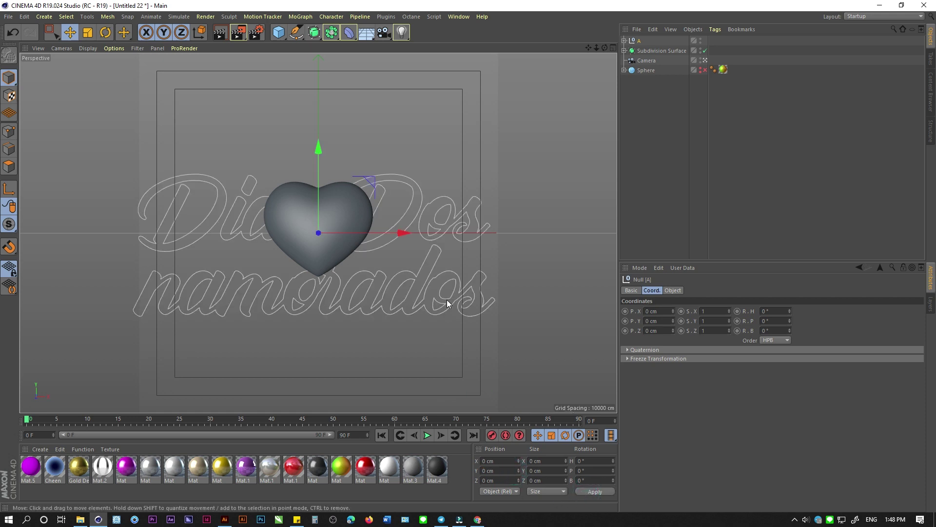
pyautogui.write('t')
pyautogui.moveTo(449, 173); pyautogui.dragTo(290, 257)
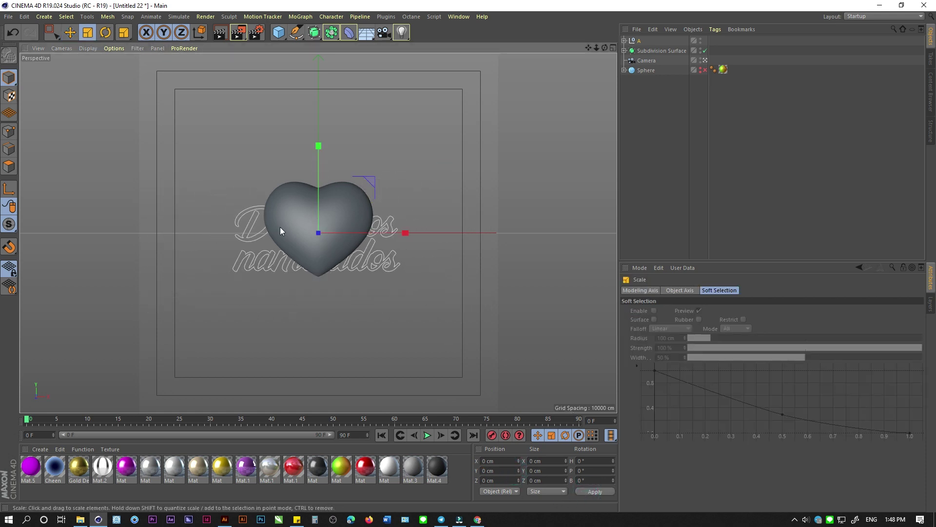
pyautogui.press('e')
pyautogui.moveTo(429, 156)
pyautogui.keyDown('alt'); pyautogui.mouseDown()
pyautogui.moveTo(408, 175)
pyautogui.moveTo(381, 242)
pyautogui.moveTo(338, 236)
pyautogui.moveTo(360, 247)
pyautogui.moveTo(402, 223)
pyautogui.mouseUp(); pyautogui.keyUp('alt')
pyautogui.moveTo(313, 225)
pyautogui.keyDown('alt'); pyautogui.mouseDown()
pyautogui.moveTo(323, 166)
pyautogui.moveTo(367, 230)
pyautogui.moveTo(390, 220)
pyautogui.mouseUp(); pyautogui.keyUp('alt')
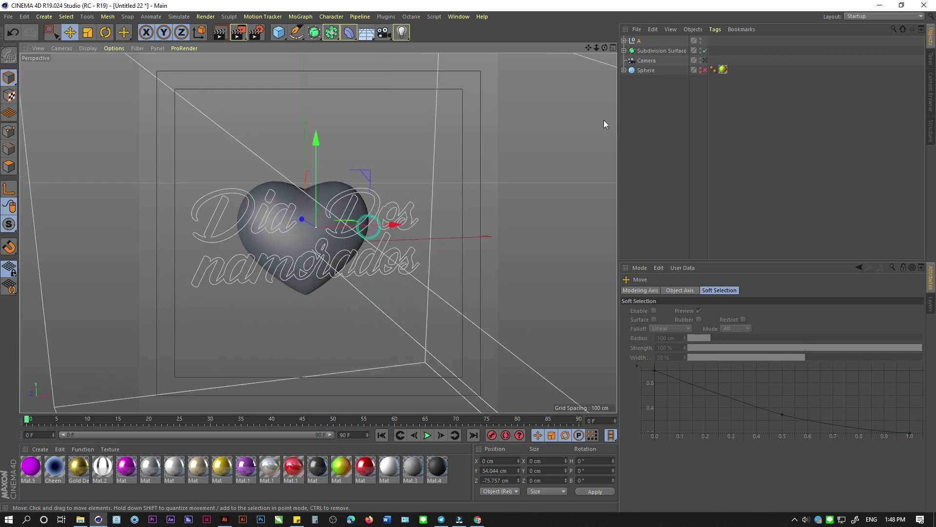
# Expand the A group and select the 'Dia Dos' letter paths 1, 2, 3 and 5.
pyautogui.click(624, 40)
pyautogui.click(648, 50)
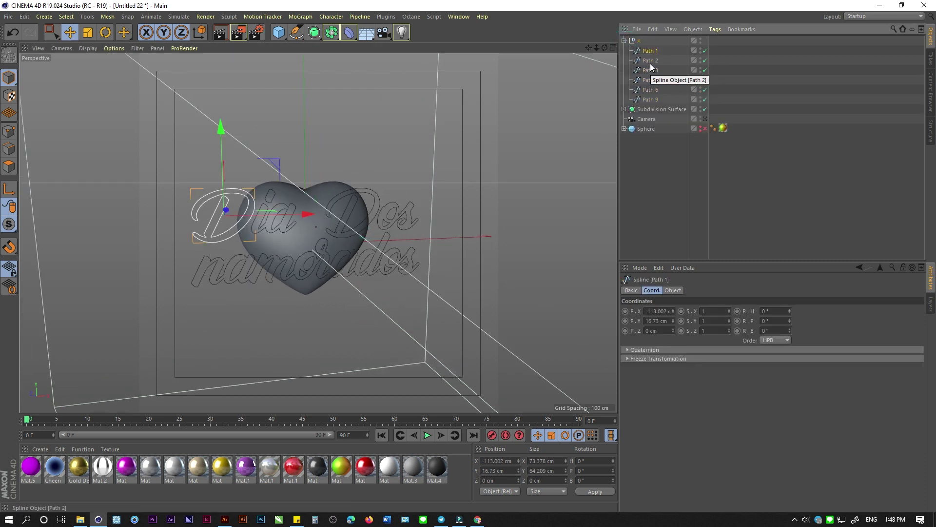
pyautogui.keyDown('ctrl'); pyautogui.click(649, 61); pyautogui.keyUp('ctrl')
pyautogui.keyDown('ctrl'); pyautogui.click(649, 71); pyautogui.keyUp('ctrl')
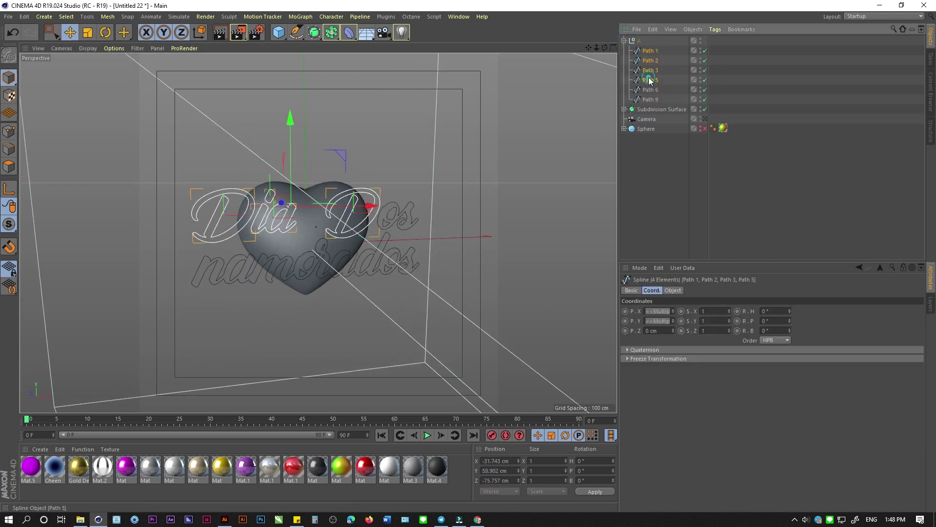
# Connect the selected paths into one spline, extrude it, and set intermediate points to Natural.
pyautogui.rightClick(651, 92)
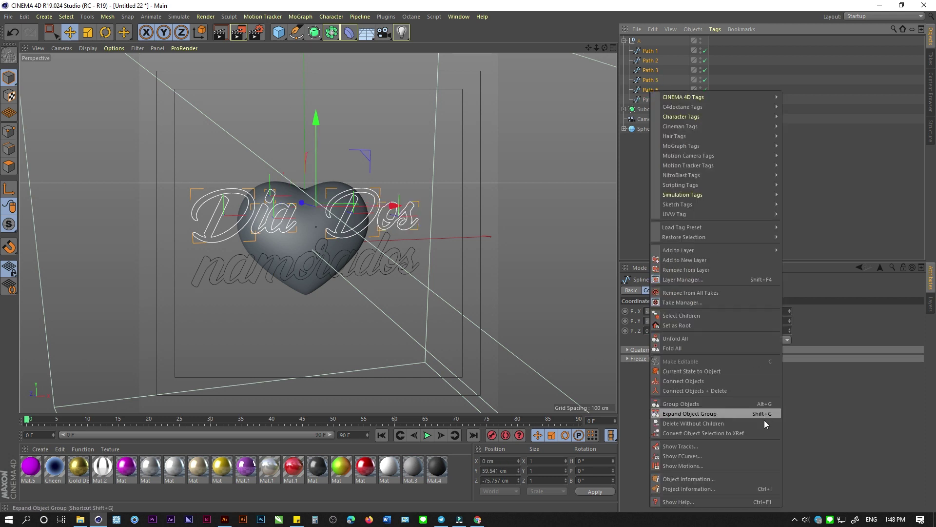
pyautogui.click(722, 394)
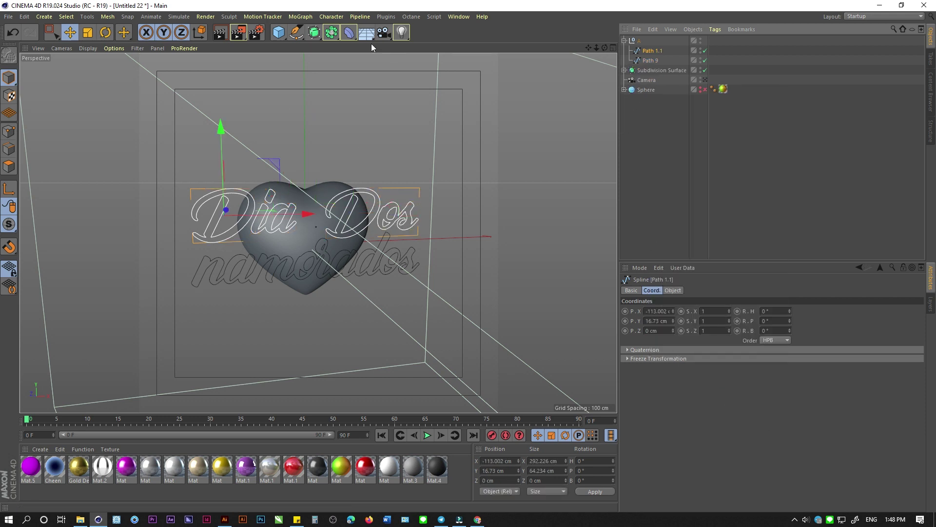
pyautogui.click(314, 33)
pyautogui.keyDown('alt'); pyautogui.click(456, 43); pyautogui.keyUp('alt')
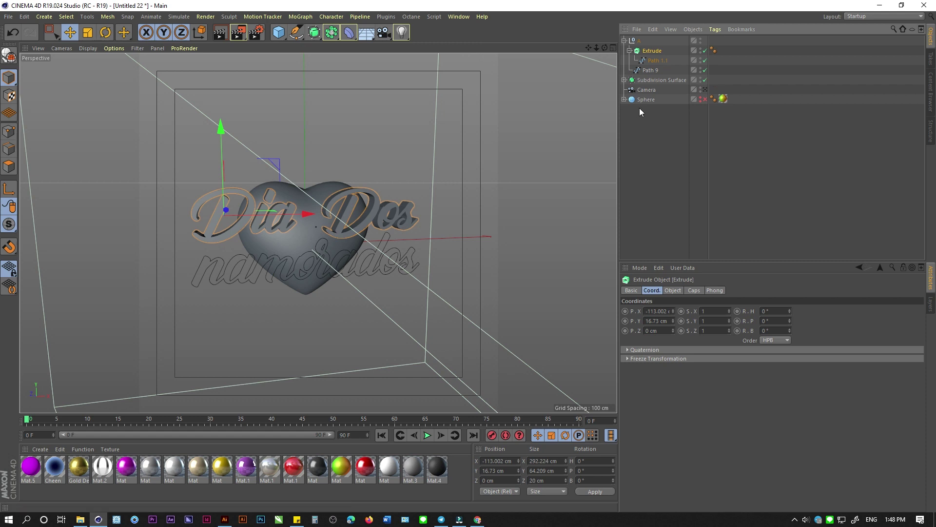
pyautogui.click(656, 61)
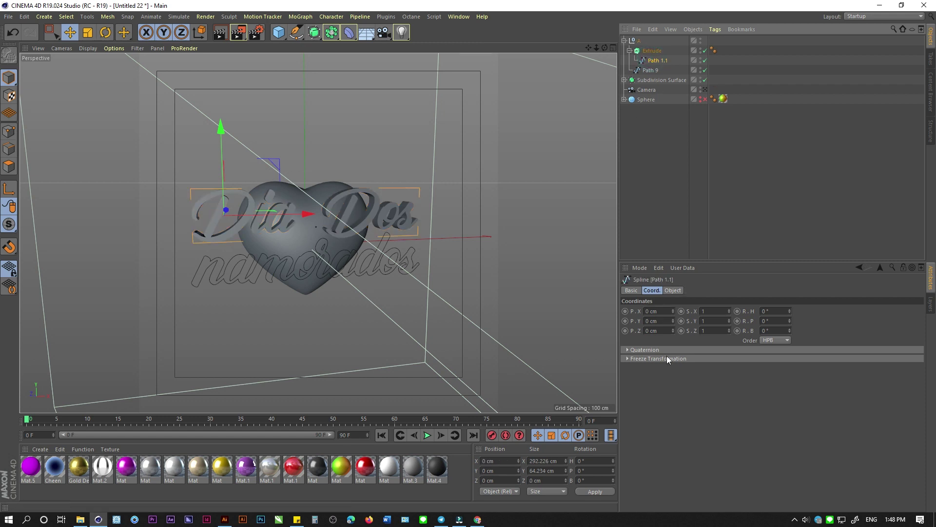
pyautogui.click(674, 293)
pyautogui.click(672, 291)
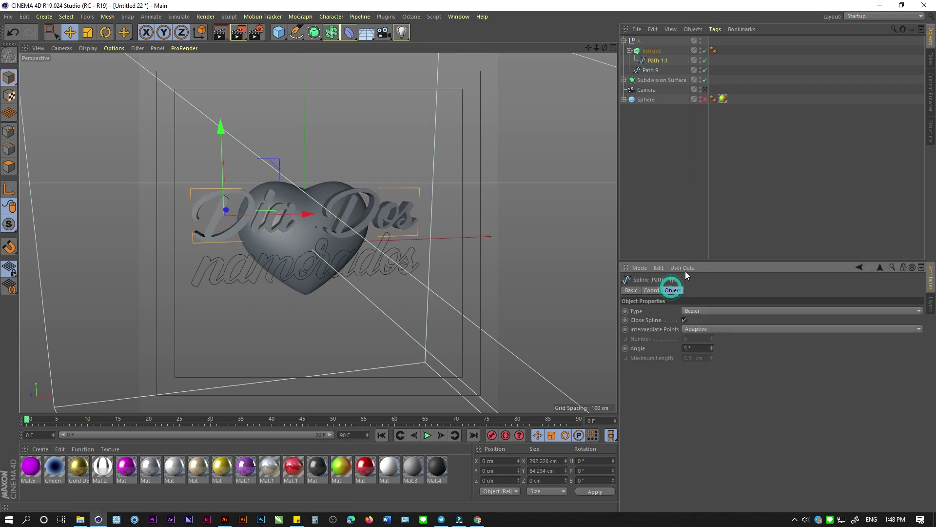
pyautogui.click(698, 329)
pyautogui.click(696, 348)
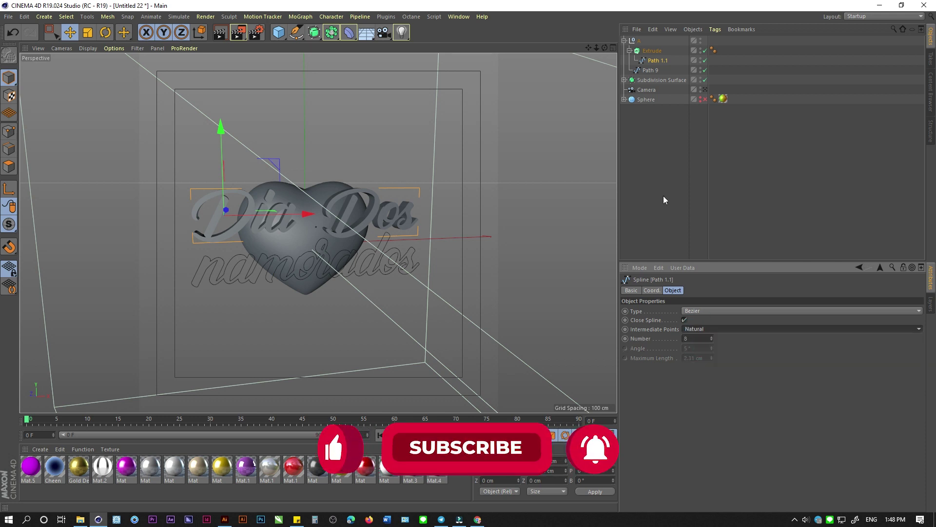
# Give the Extrude 1 cm fillet caps on both faces, as a single quadrangle-capped object.
pyautogui.click(644, 50)
pyautogui.click(694, 290)
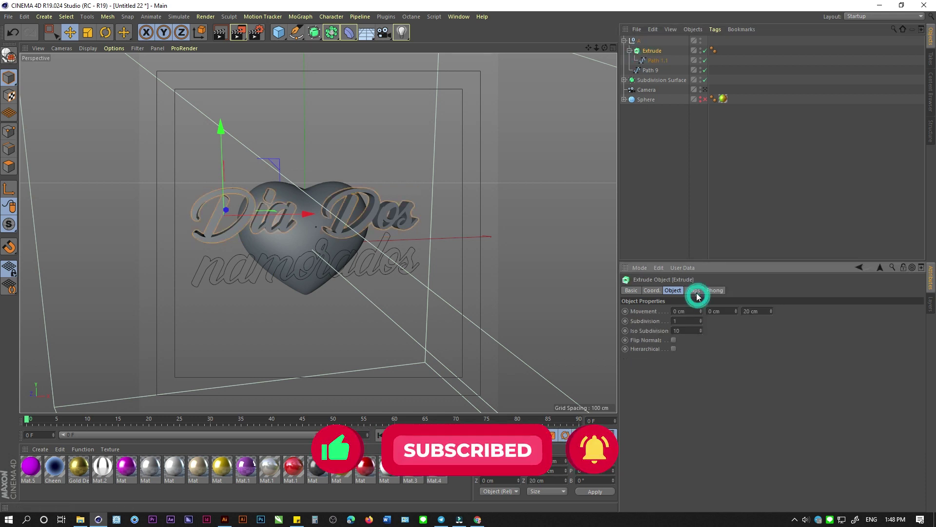
pyautogui.click(723, 311)
pyautogui.click(721, 349)
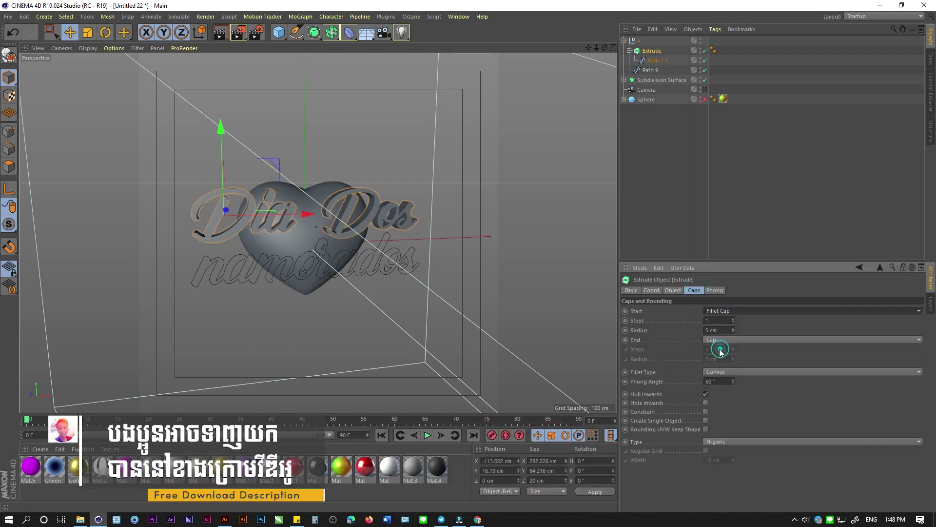
pyautogui.click(719, 378)
pyautogui.click(723, 359)
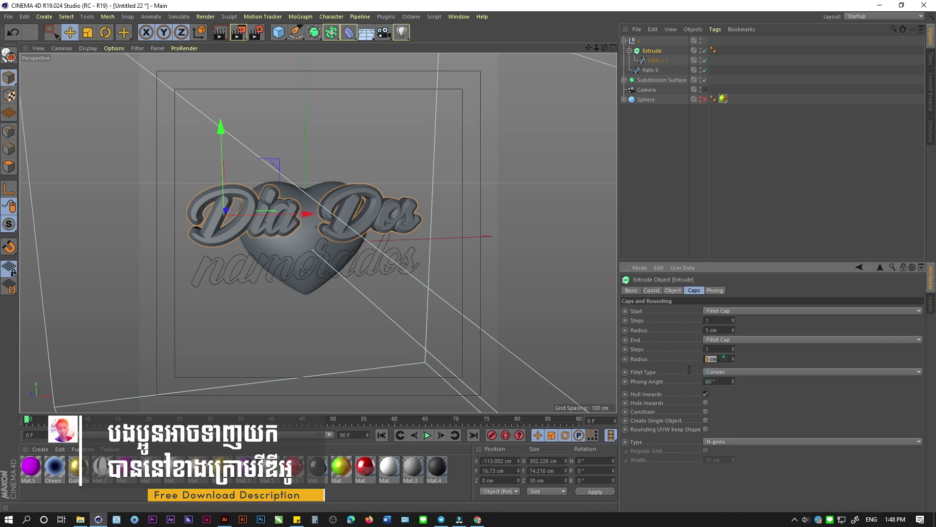
pyautogui.write('1')
pyautogui.click(714, 420)
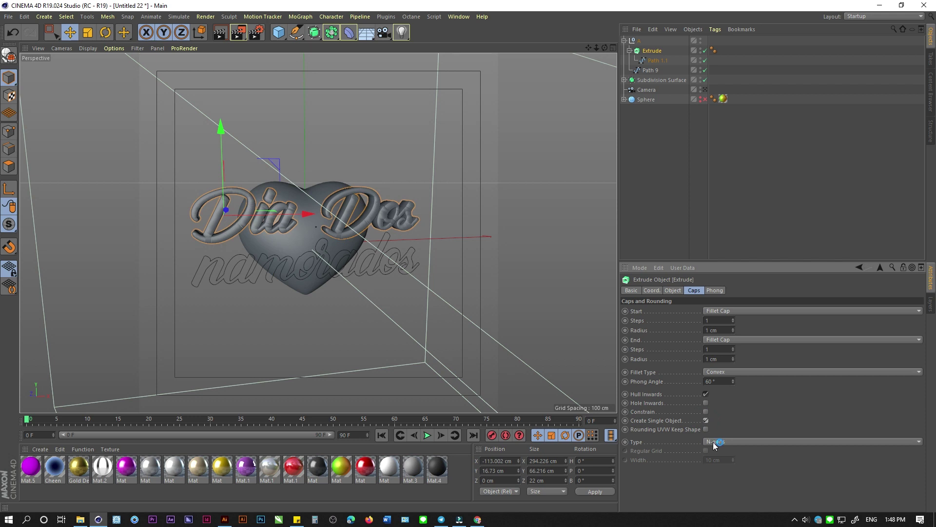
pyautogui.click(720, 442)
pyautogui.click(726, 461)
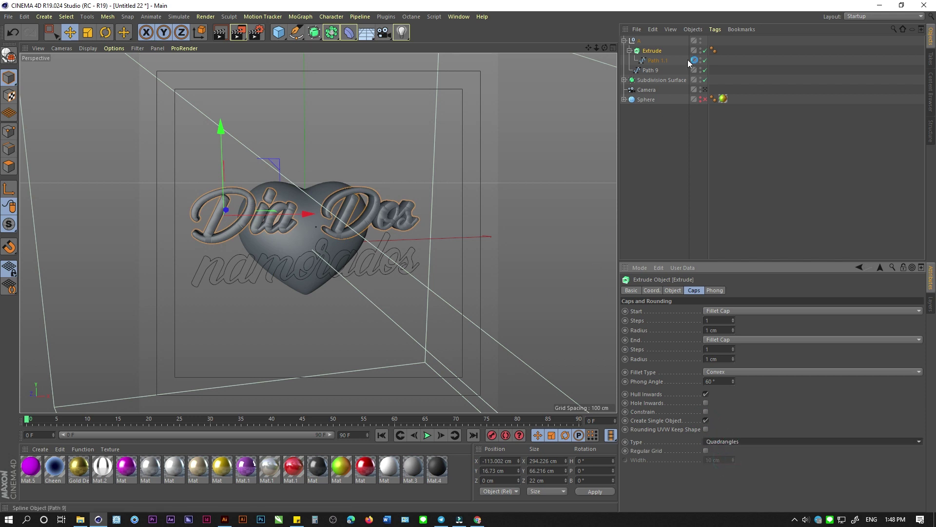
pyautogui.click(630, 51)
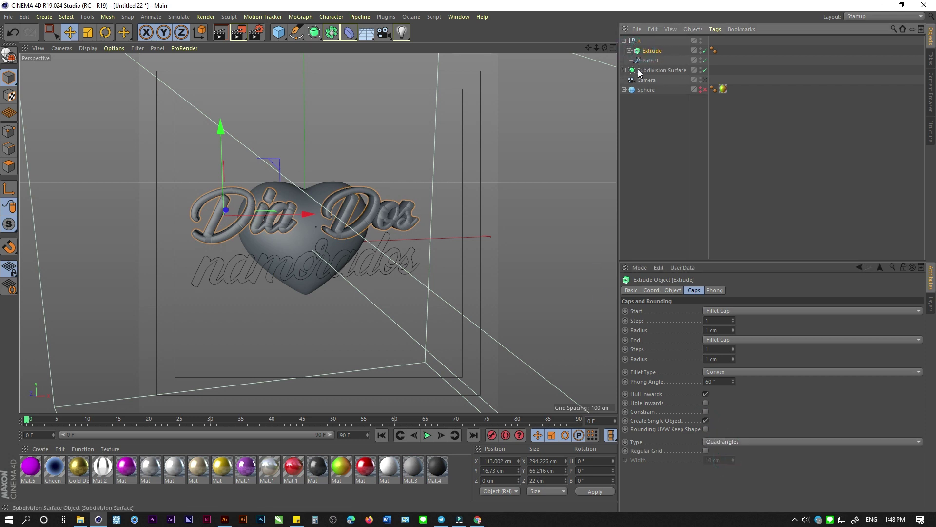
pyautogui.click(649, 61)
# Extrude Path 9 with 1 cm fillet caps on both ends, as a single object with quadrangle caps.
pyautogui.moveTo(315, 33); pyautogui.dragTo(438, 48)
pyautogui.click(438, 47)
pyautogui.click(736, 312)
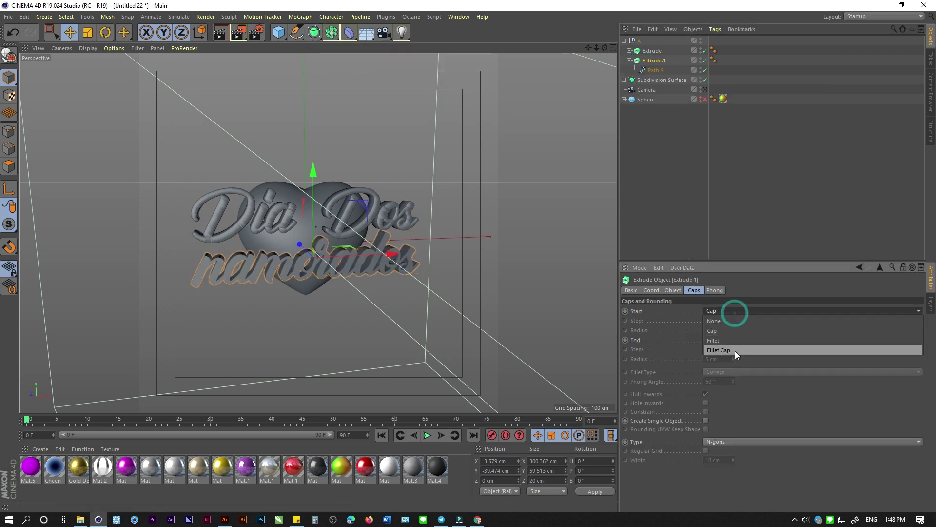
pyautogui.click(735, 350)
pyautogui.click(721, 364)
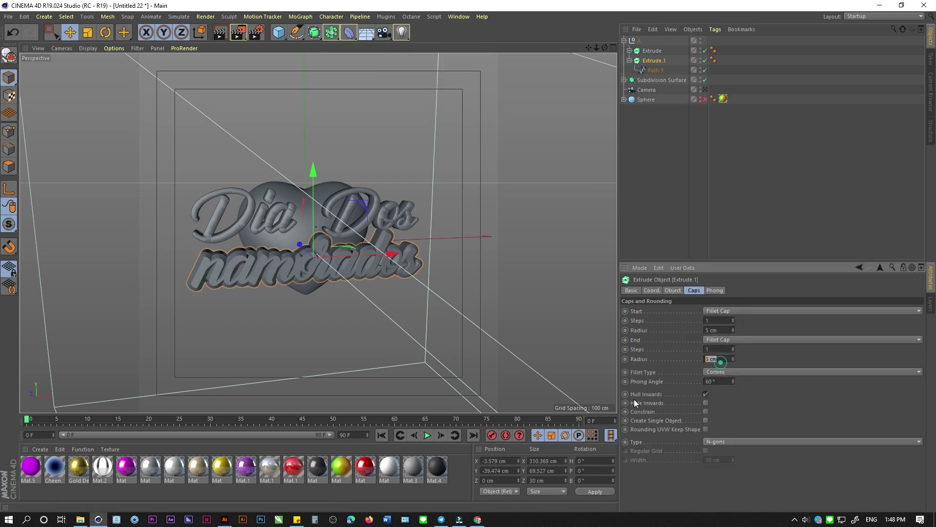
pyautogui.write('1')
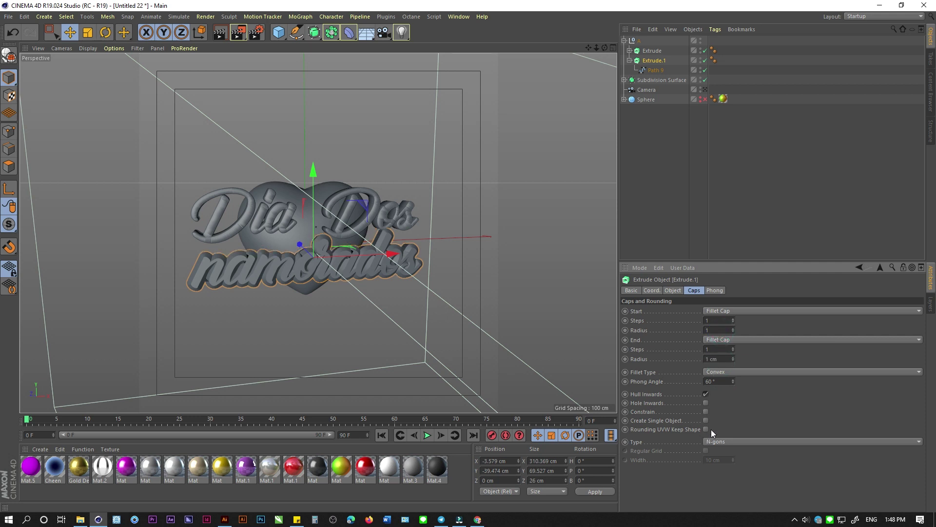
pyautogui.click(721, 442)
pyautogui.click(722, 460)
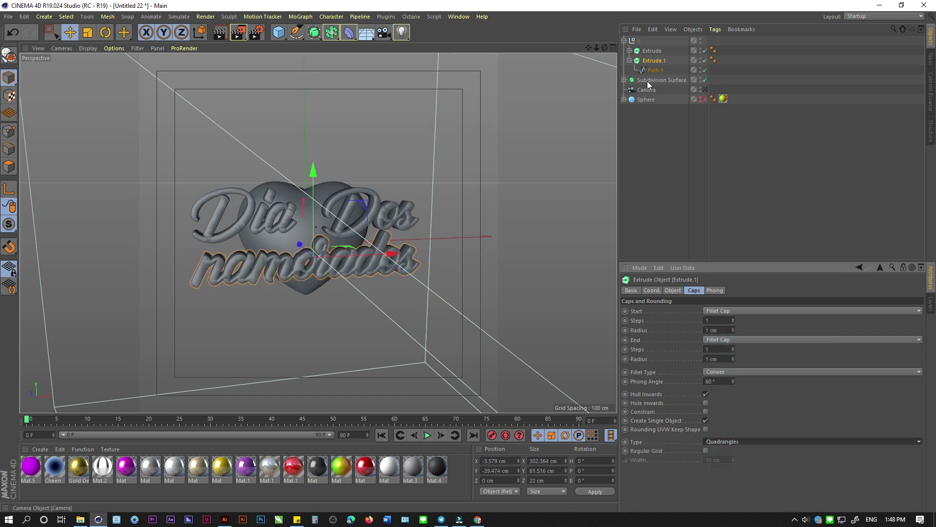
# Set the namorados path's intermediate points interpolation to Natural.
pyautogui.click(653, 70)
pyautogui.click(709, 331)
pyautogui.click(708, 347)
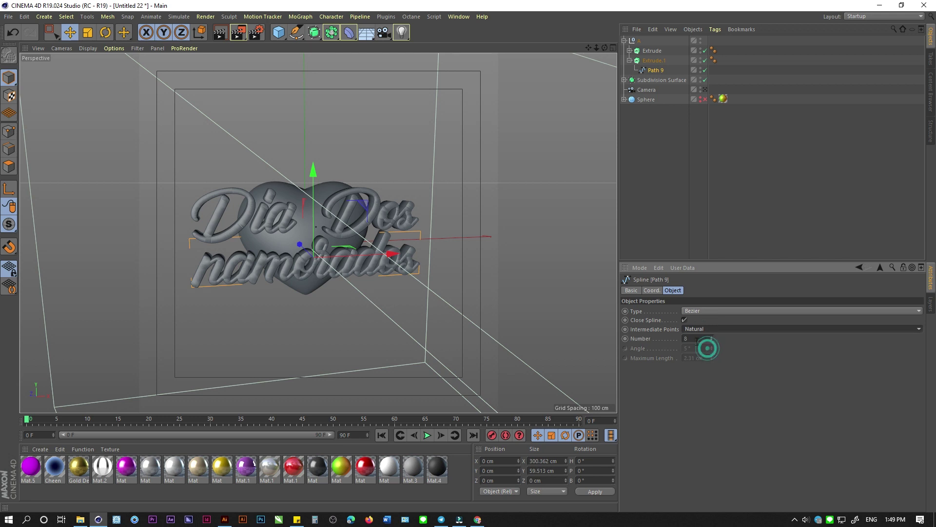
pyautogui.click(629, 60)
pyautogui.keyDown('ctrl'); pyautogui.click(649, 50); pyautogui.keyUp('ctrl')
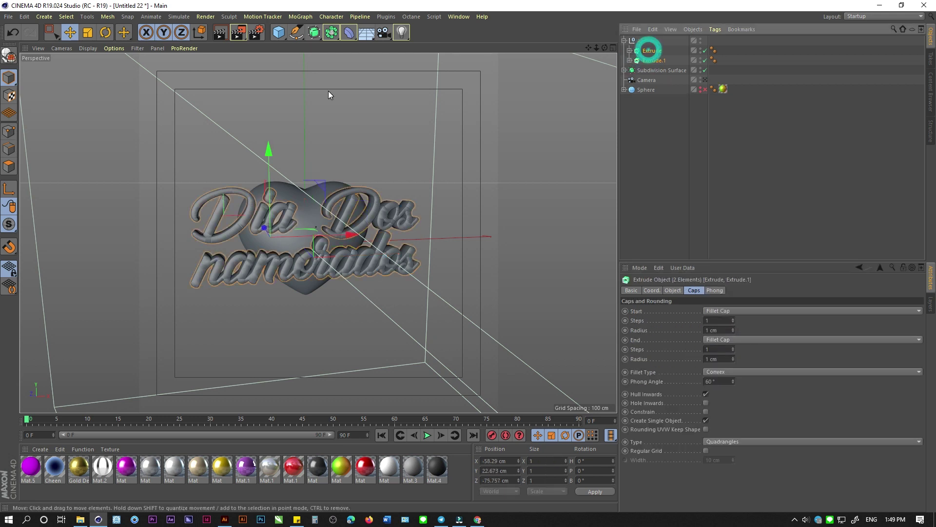
# Wrap each text extrusion in a Subdivision Surface, delete the Sphere, and view through the camera.
pyautogui.keyDown('alt'); pyautogui.click(314, 32); pyautogui.keyUp('alt')
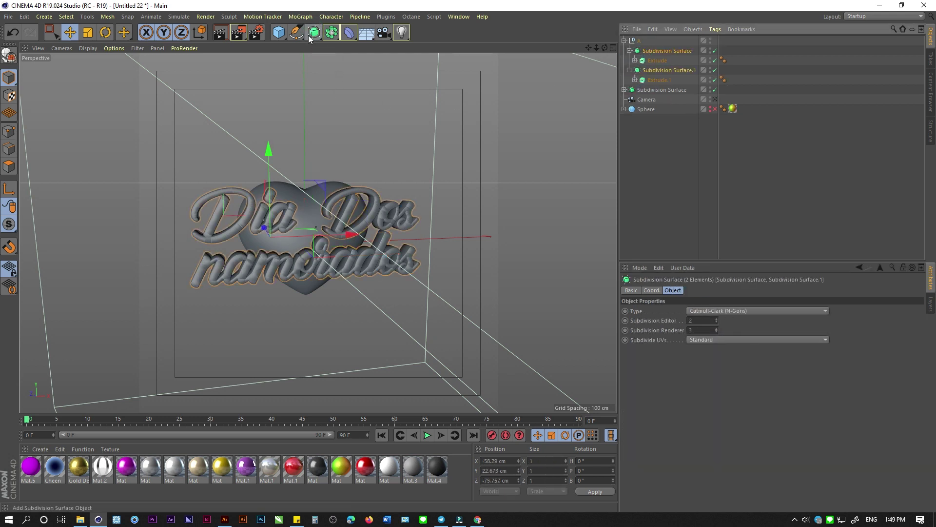
pyautogui.click(646, 92)
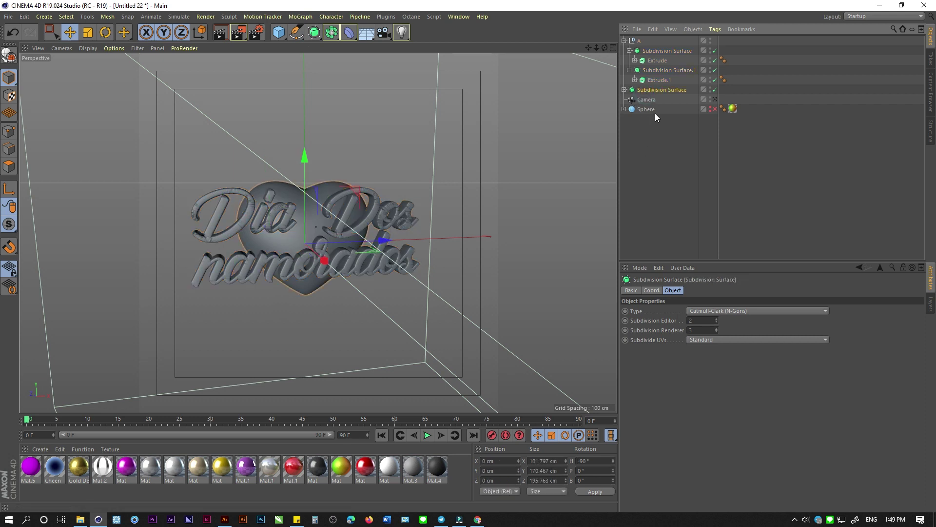
pyautogui.click(655, 112)
pyautogui.press('Delete')
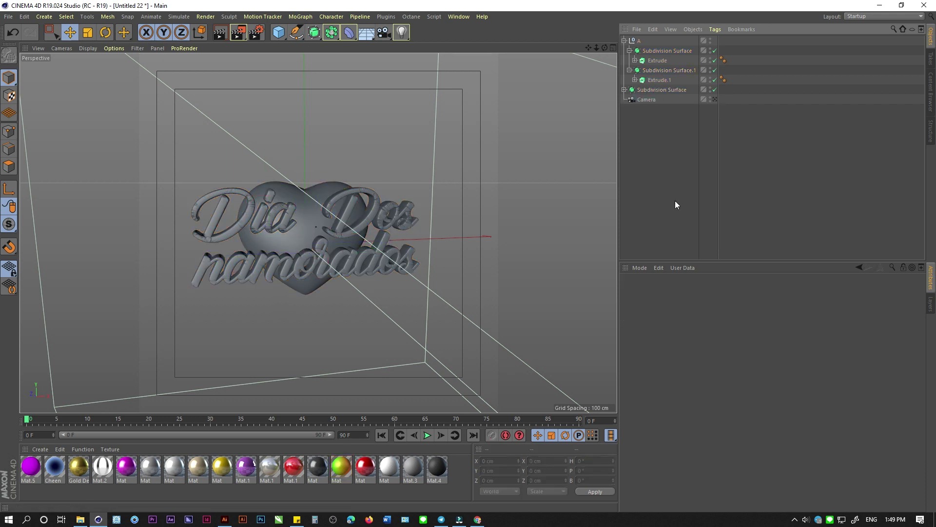
pyautogui.click(715, 99)
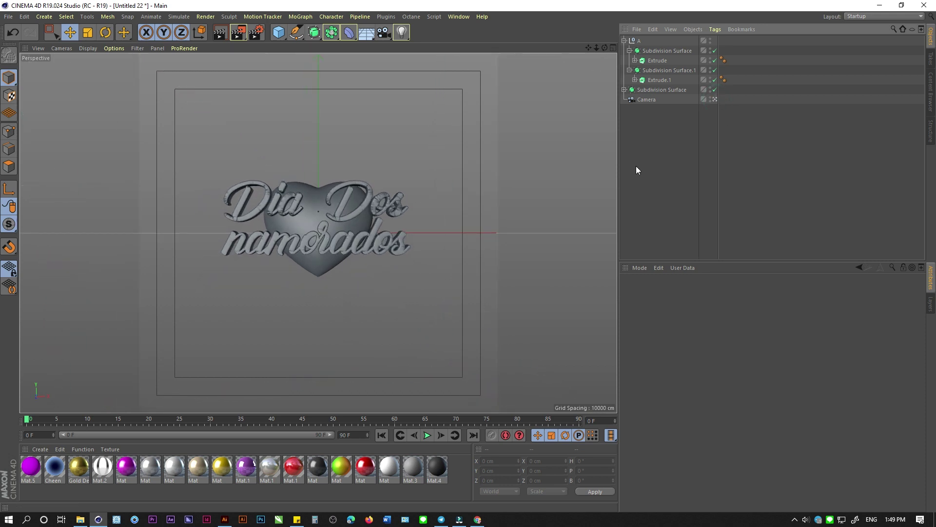
# Move Dia Dos right and slightly down toward the heart's centre, with namorados lowered beneath it.
pyautogui.click(390, 215)
pyautogui.keyDown('shift'); pyautogui.click(374, 241); pyautogui.keyUp('shift')
pyautogui.click(421, 175)
pyautogui.click(356, 212)
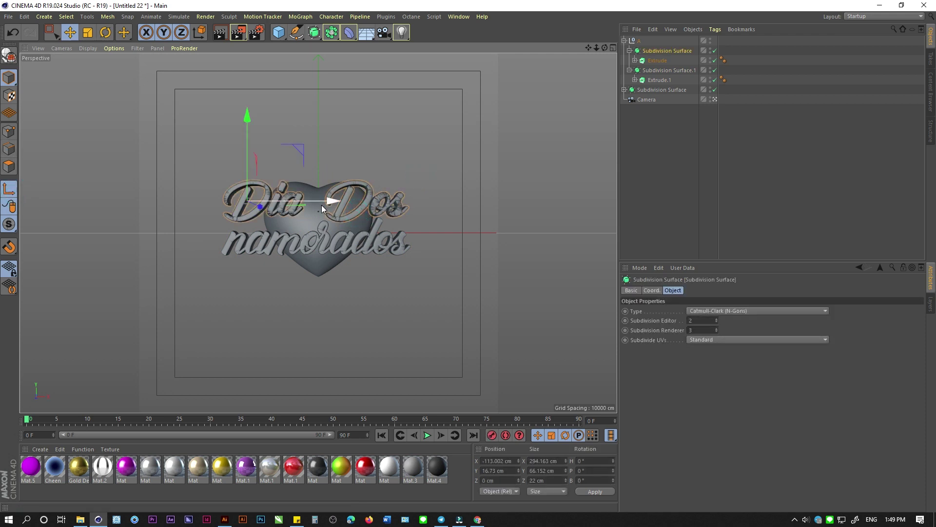
pyautogui.moveTo(373, 209); pyautogui.dragTo(403, 210)
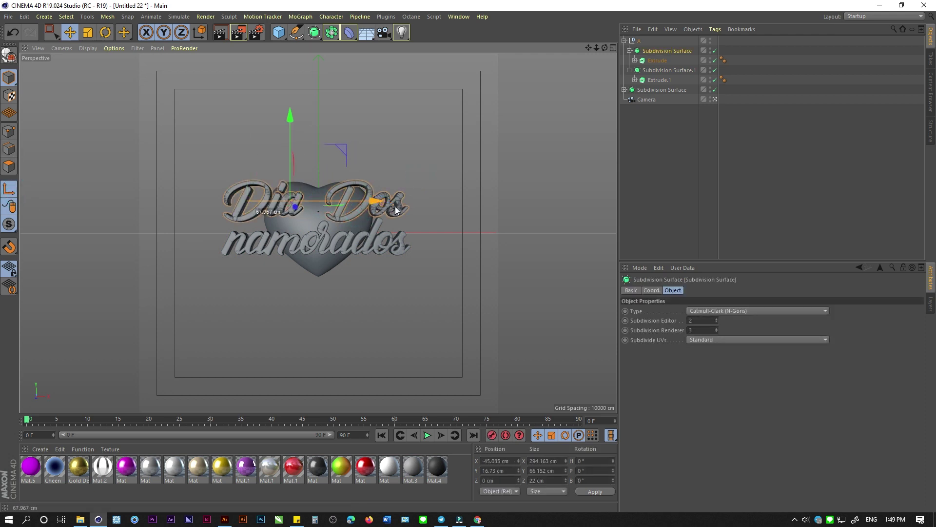
pyautogui.moveTo(402, 207); pyautogui.dragTo(393, 210)
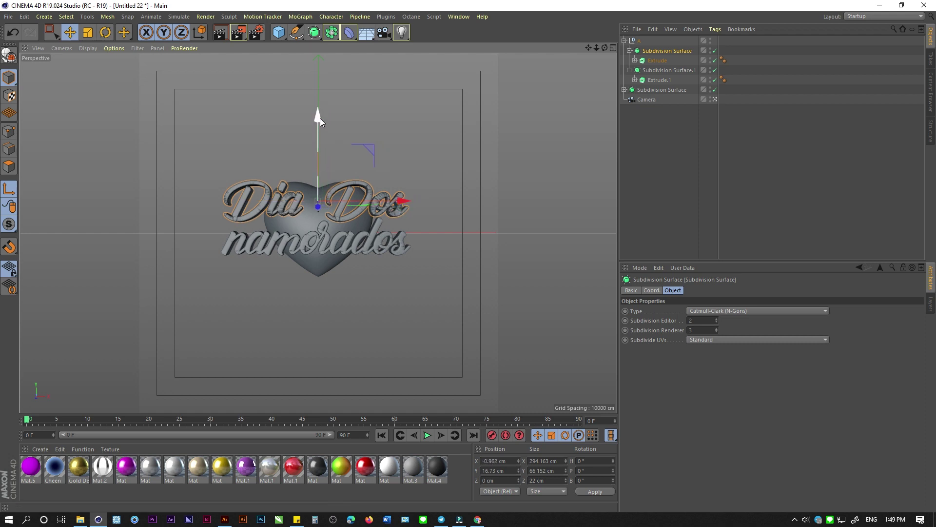
pyautogui.moveTo(319, 121); pyautogui.dragTo(295, 136)
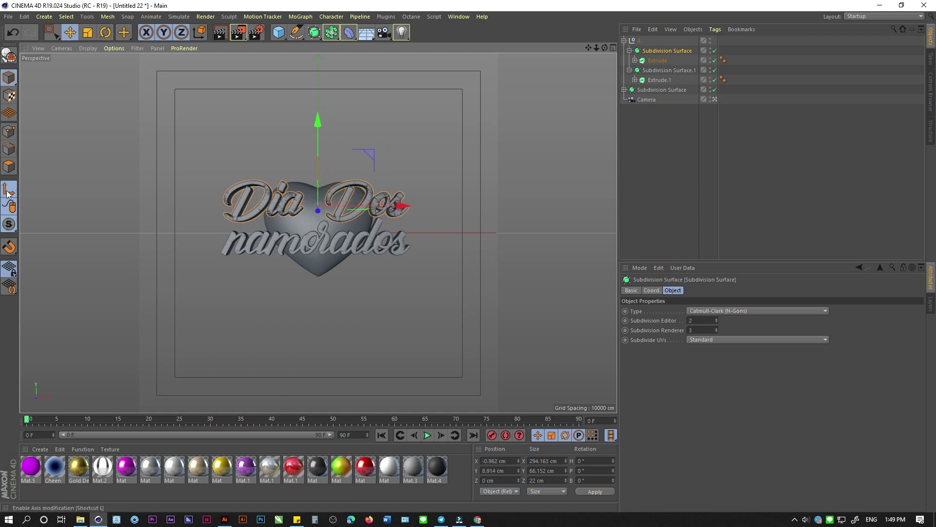
pyautogui.click(326, 237)
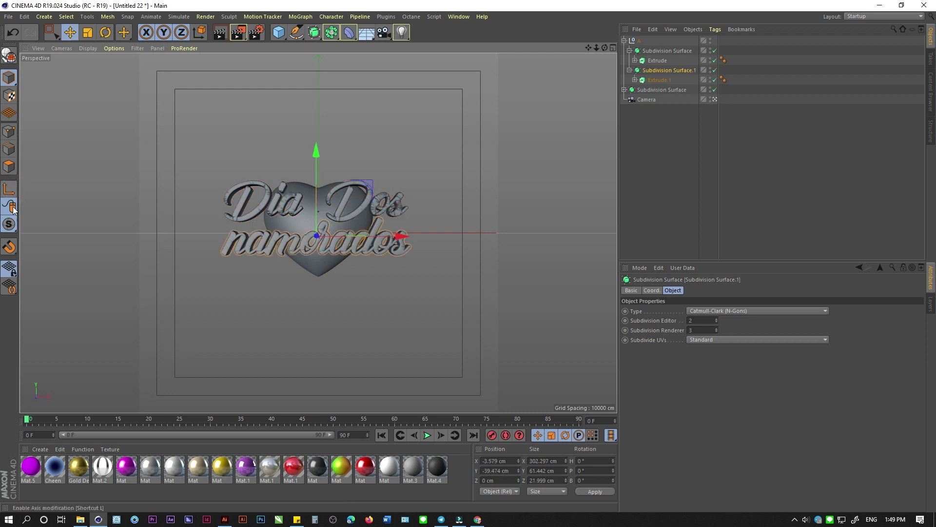
pyautogui.moveTo(315, 160); pyautogui.dragTo(313, 165)
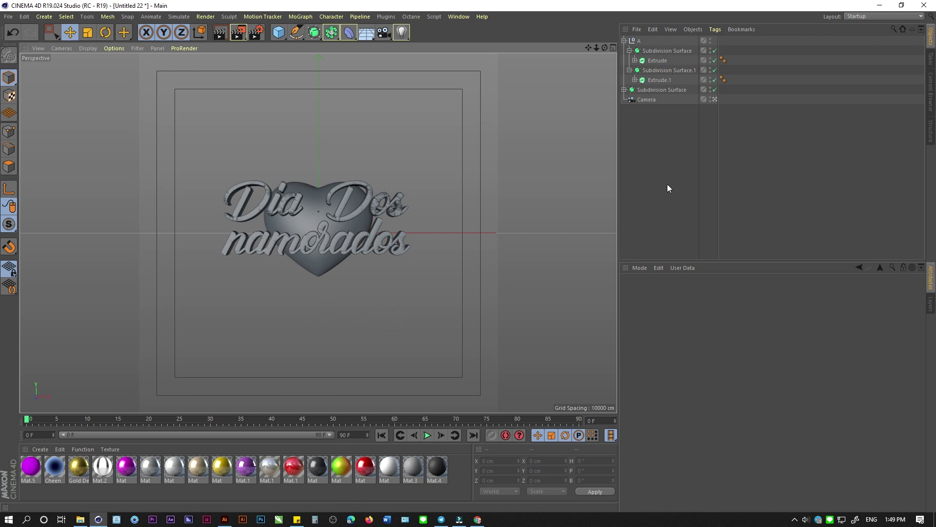
# Scale the heart's Subdivision Surface up by about 150% so it fills the space behind the lettering.
pyautogui.click(648, 139)
pyautogui.click(662, 90)
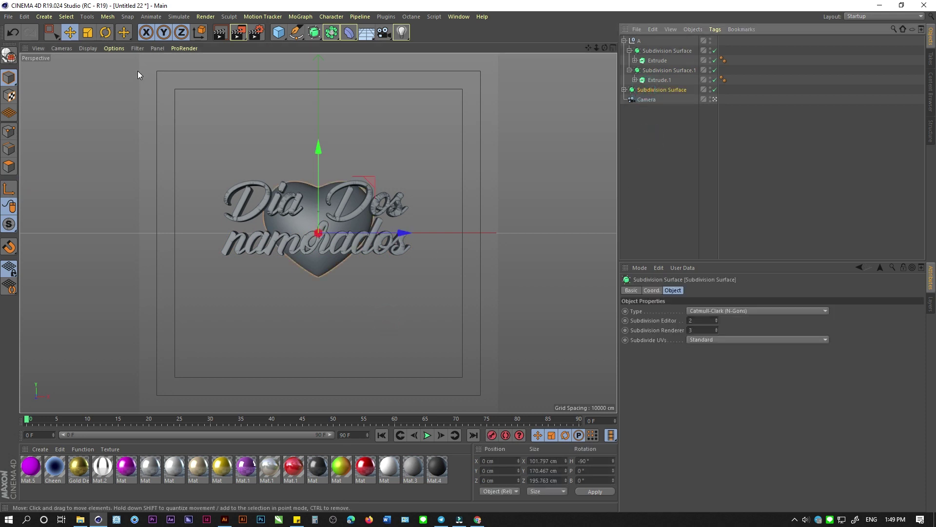
pyautogui.click(88, 32)
pyautogui.moveTo(355, 189); pyautogui.dragTo(569, 113)
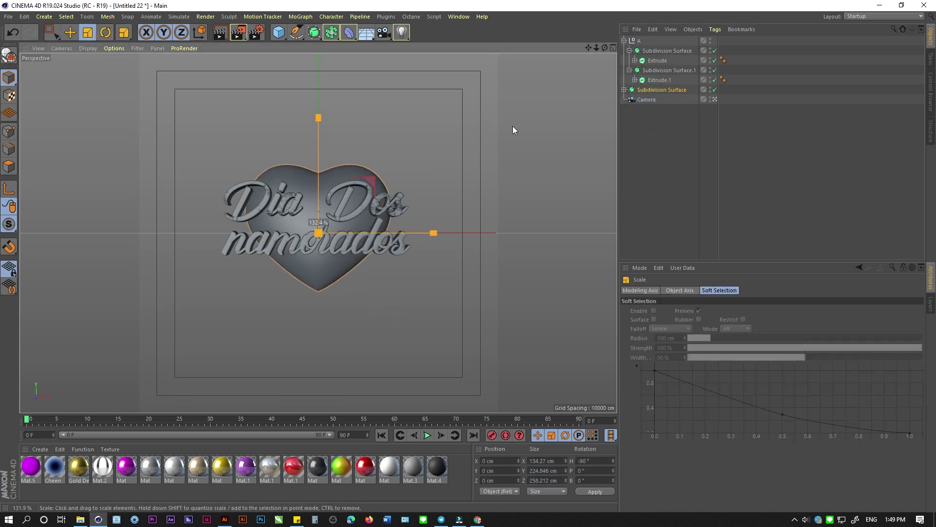
pyautogui.click(71, 32)
pyautogui.click(439, 128)
pyautogui.click(392, 207)
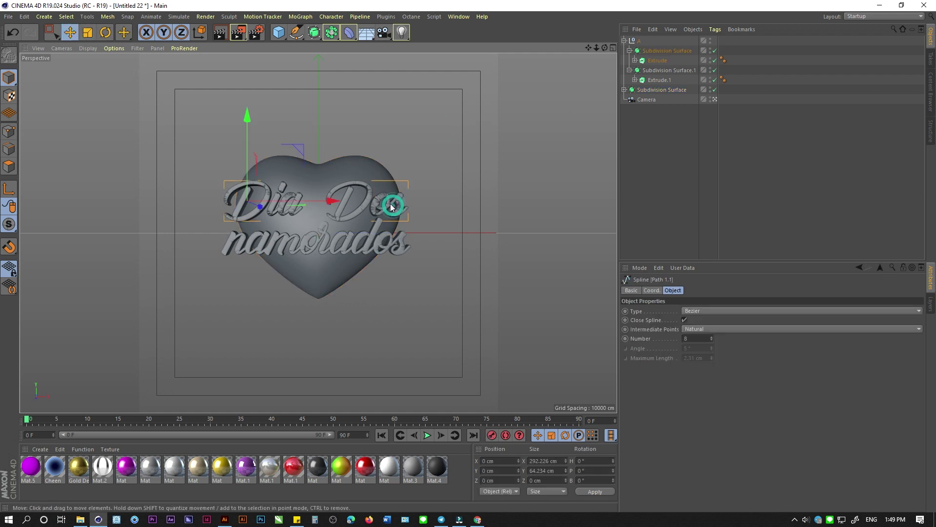
pyautogui.click(652, 52)
# Tilt both text lines to rise rightward and move them up and right over the heart.
pyautogui.keyDown('shift'); pyautogui.click(384, 236); pyautogui.keyUp('shift')
pyautogui.click(105, 32)
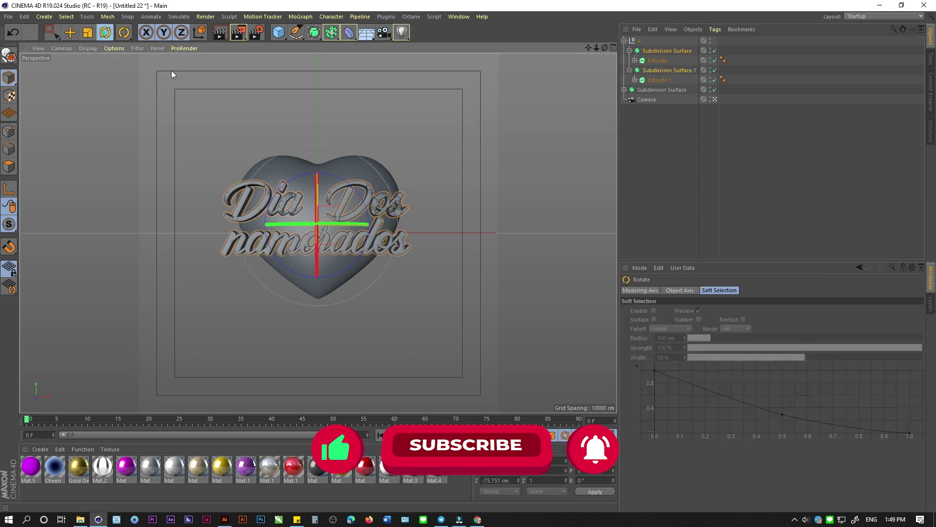
pyautogui.moveTo(351, 184); pyautogui.dragTo(345, 174)
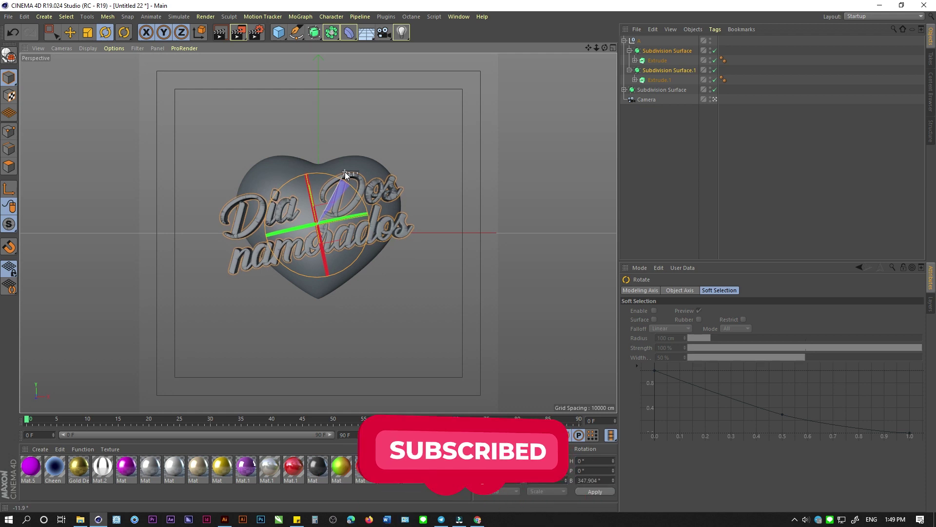
pyautogui.click(70, 32)
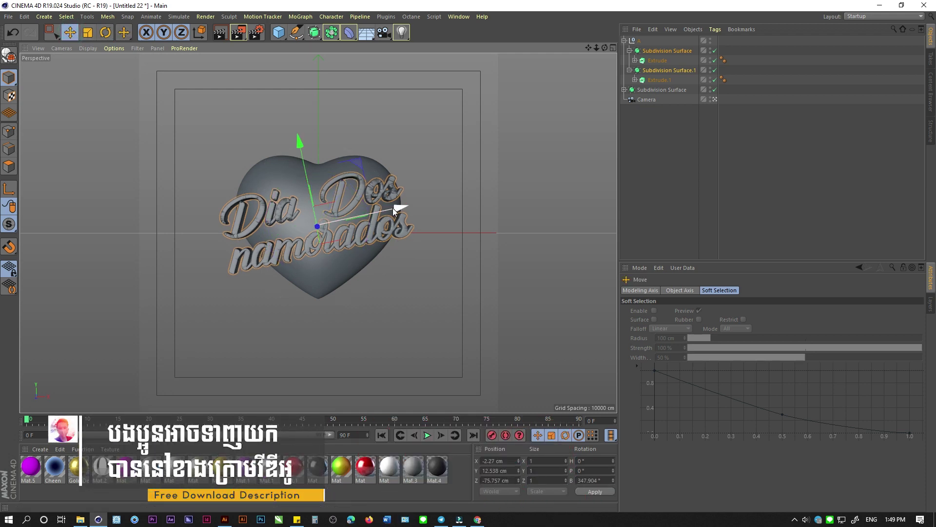
pyautogui.moveTo(393, 207); pyautogui.dragTo(398, 203)
pyautogui.moveTo(305, 138); pyautogui.dragTo(304, 151)
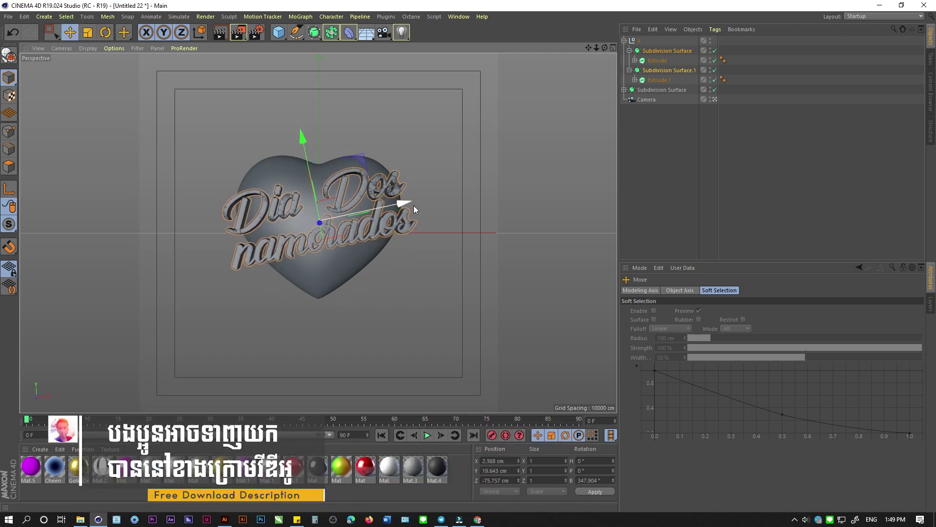
pyautogui.moveTo(414, 208); pyautogui.dragTo(424, 190)
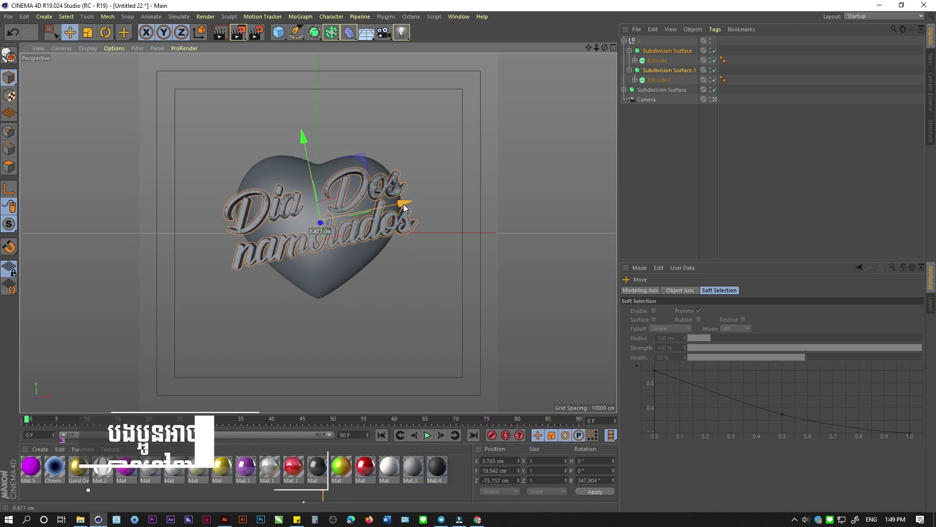
pyautogui.click(423, 142)
pyautogui.click(352, 239)
pyautogui.moveTo(307, 164); pyautogui.dragTo(308, 167)
# Set both text extrusions' depth to 50 cm and apply the glossy red material to the heart.
pyautogui.click(651, 78)
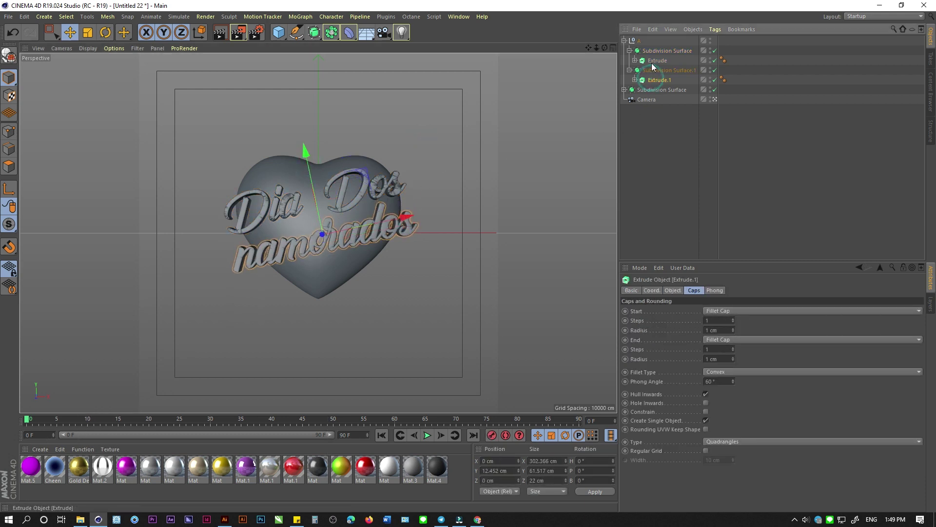
pyautogui.doubleClick(758, 311)
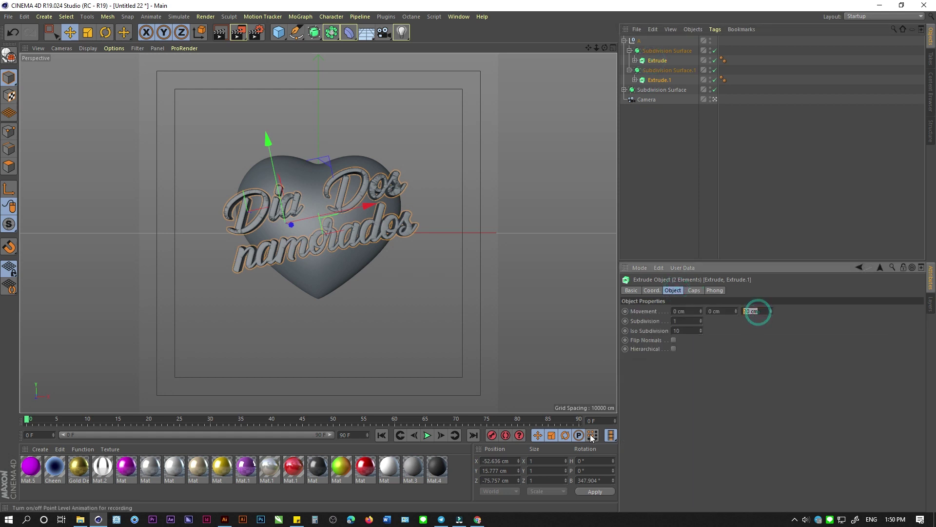
pyautogui.write('50')
pyautogui.click(592, 435)
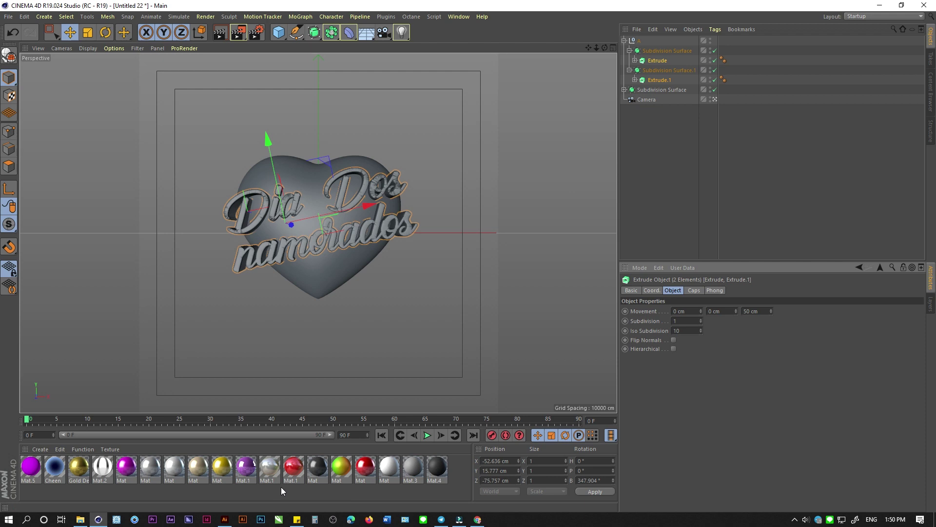
pyautogui.click(341, 366)
pyautogui.moveTo(293, 466); pyautogui.dragTo(325, 282)
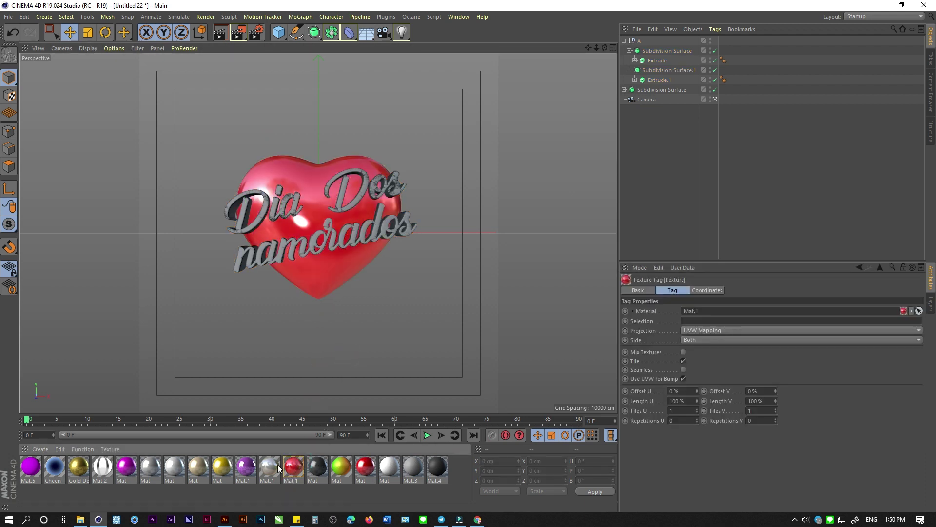
# Add a Physical Sky with the white material and a Compositing tag hiding it from the camera.
pyautogui.click(366, 32)
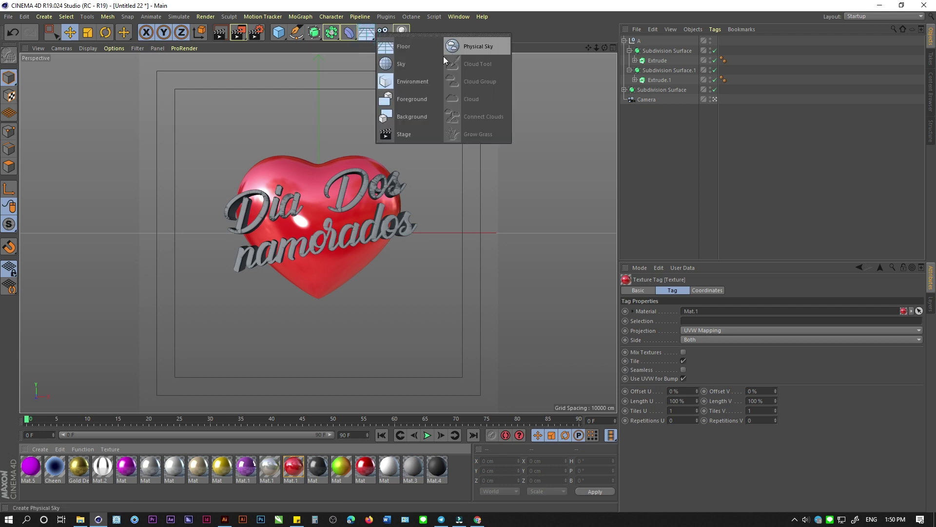
pyautogui.click(400, 64)
pyautogui.moveTo(102, 468); pyautogui.dragTo(417, 320)
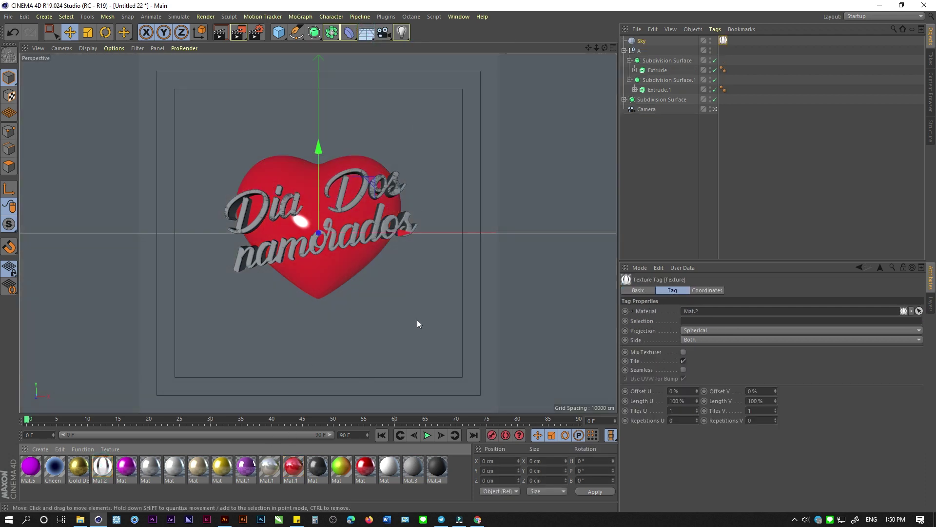
pyautogui.rightClick(645, 42)
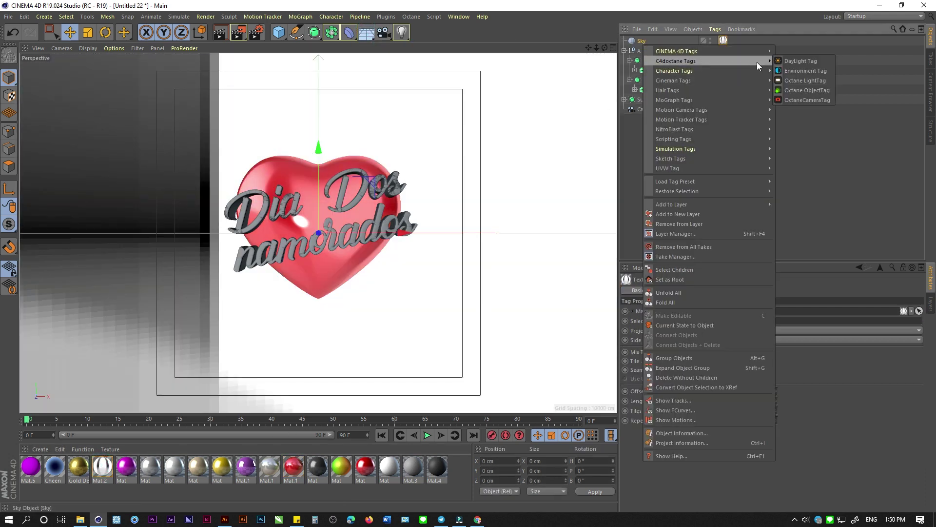
pyautogui.moveTo(676, 51)
pyautogui.click(800, 120)
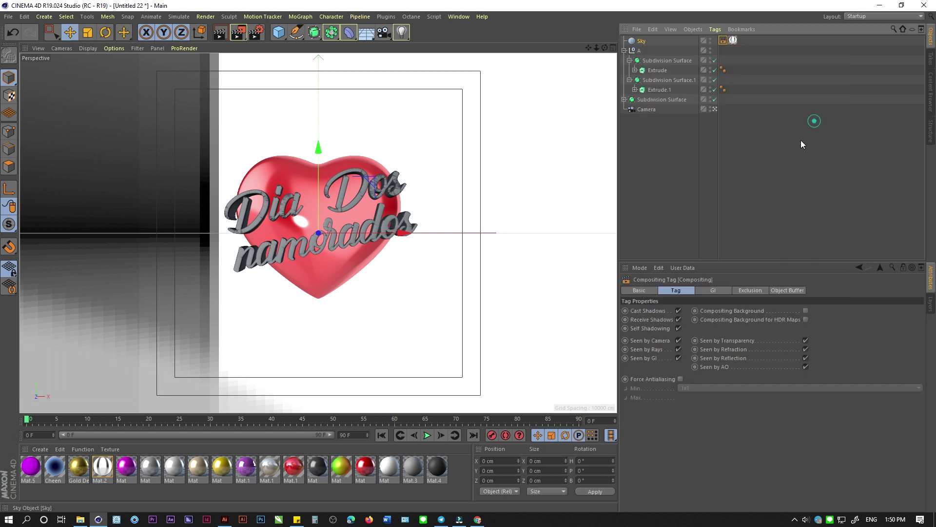
pyautogui.click(679, 340)
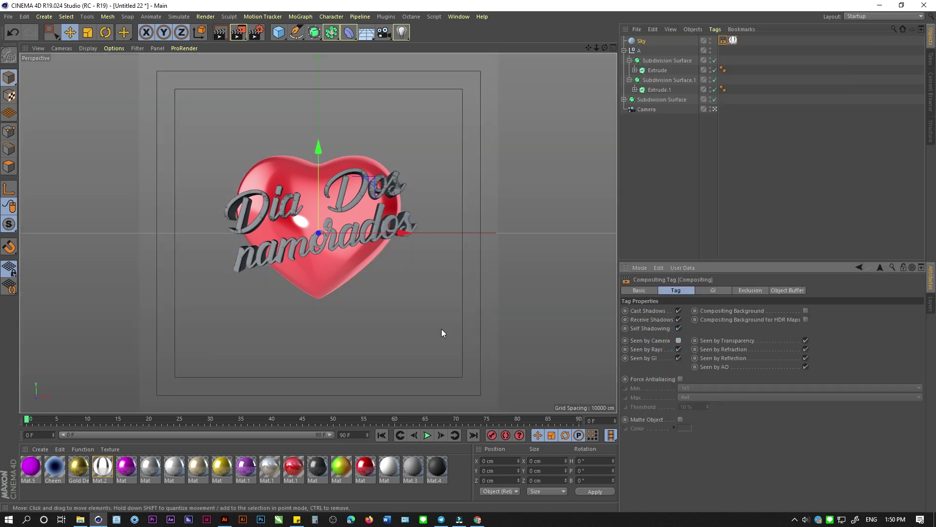
pyautogui.click(411, 224)
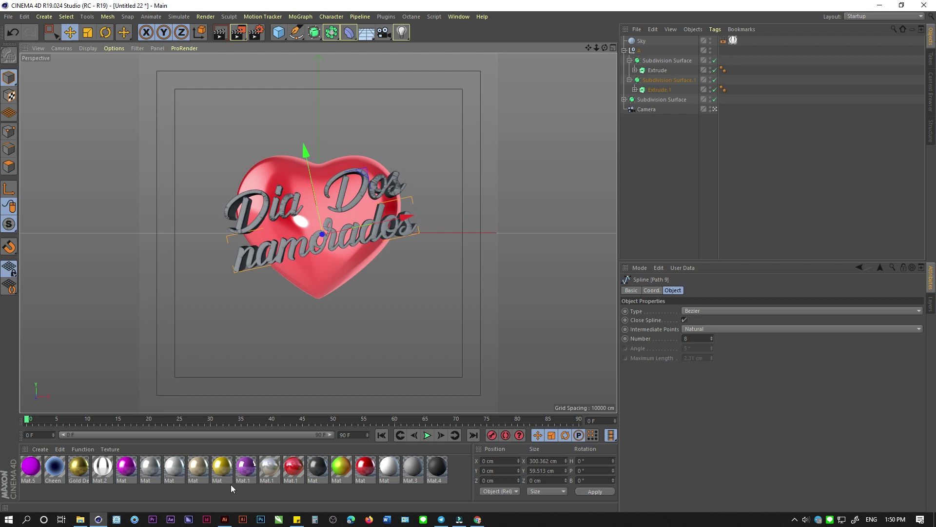
# Apply the purple Mat.1 material to both the namorados and Dia Dos text.
pyautogui.rightClick(246, 466)
pyautogui.click(273, 323)
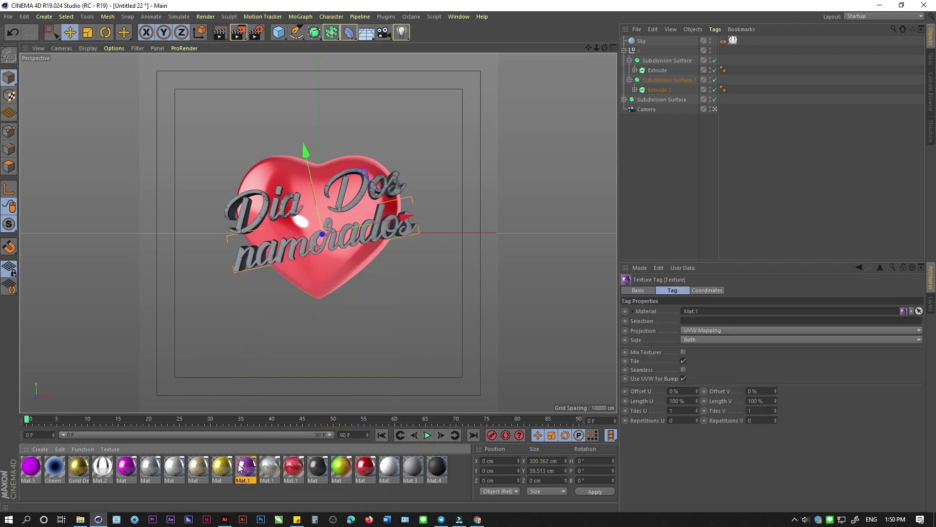
pyautogui.moveTo(453, 255)
pyautogui.mouseDown()
pyautogui.moveTo(649, 106)
pyautogui.moveTo(656, 91)
pyautogui.mouseUp()
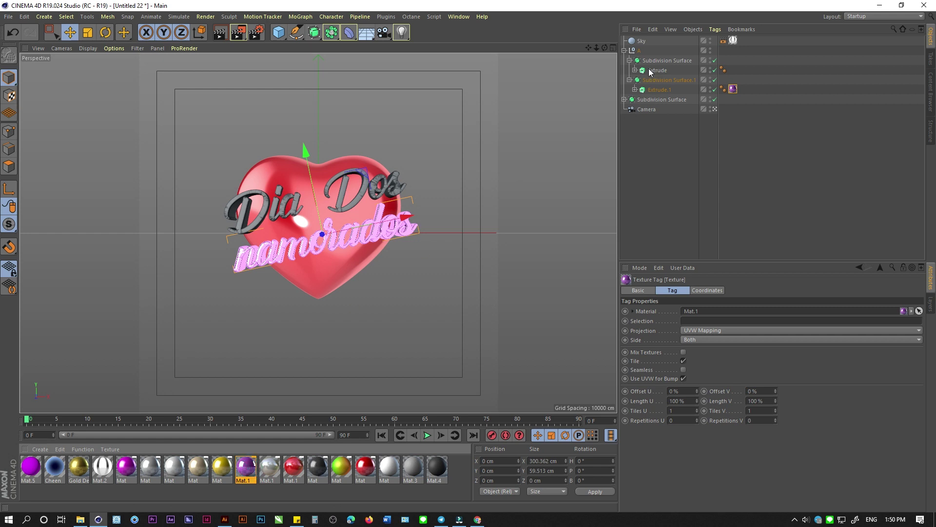
# Rotate the Sky to H 60°, P 138°, B -109° in its Coord. settings.
pyautogui.click(641, 40)
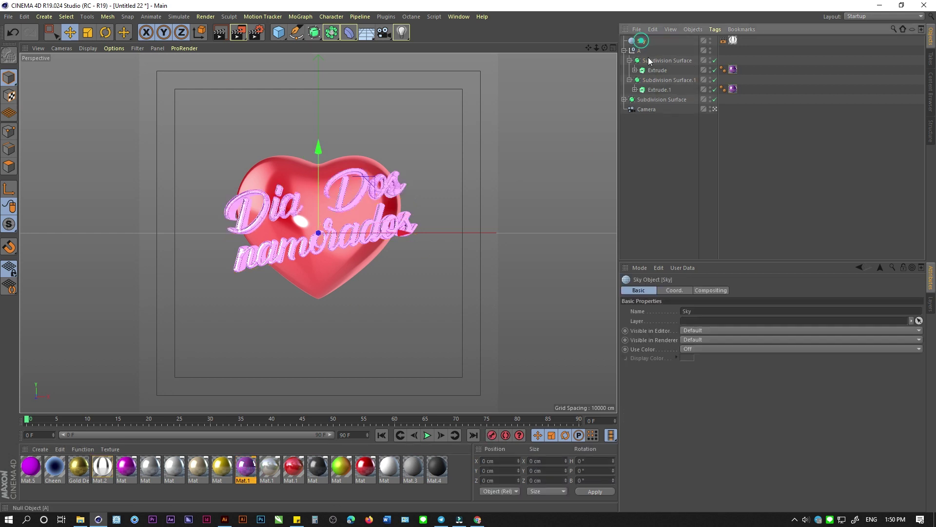
pyautogui.click(711, 290)
pyautogui.click(674, 291)
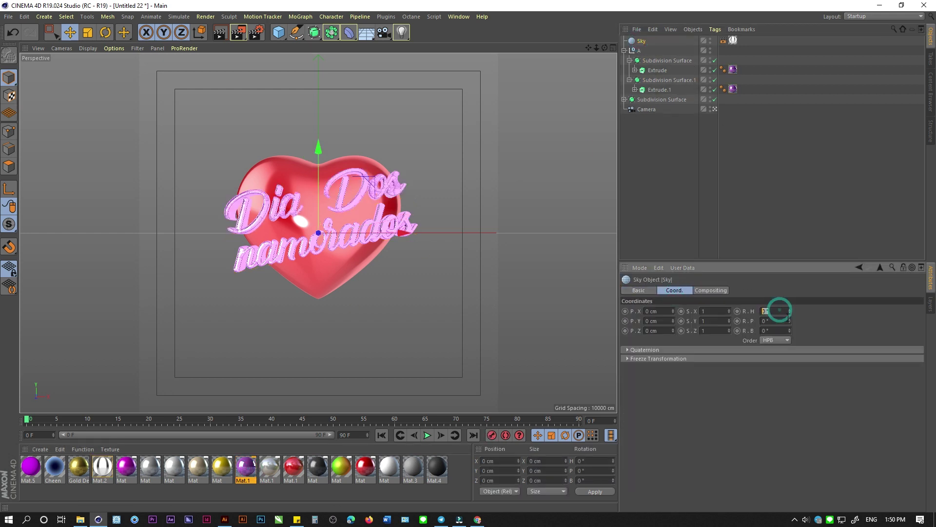
pyautogui.write('70')
pyautogui.moveTo(790, 311); pyautogui.dragTo(790, 342)
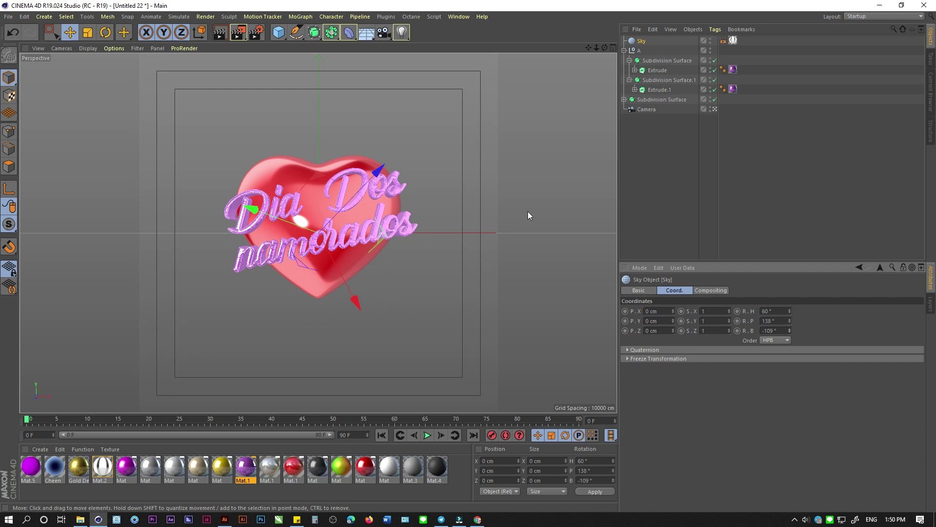
pyautogui.click(634, 70)
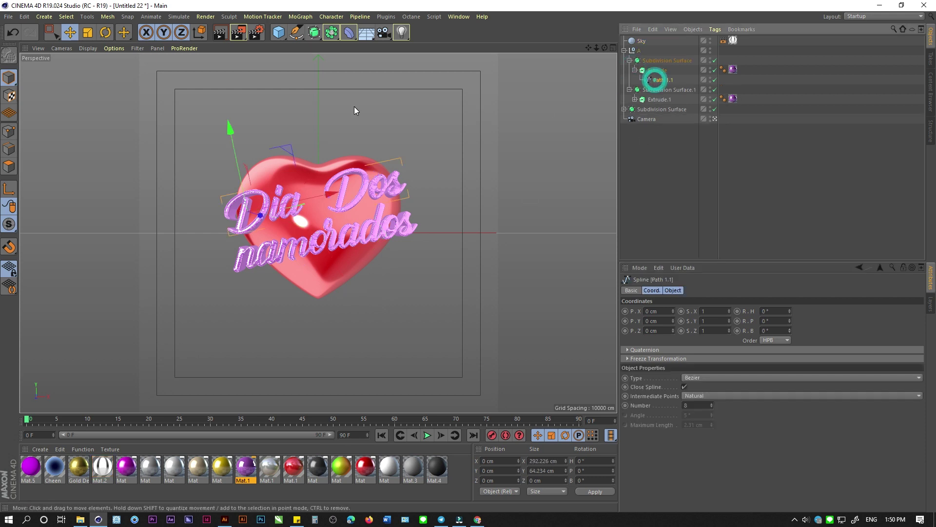
# Add an FFD under the Dia Dos extrusion, fit it to the parent, with 2 grid points in X.
pyautogui.click(348, 33)
pyautogui.click(448, 63)
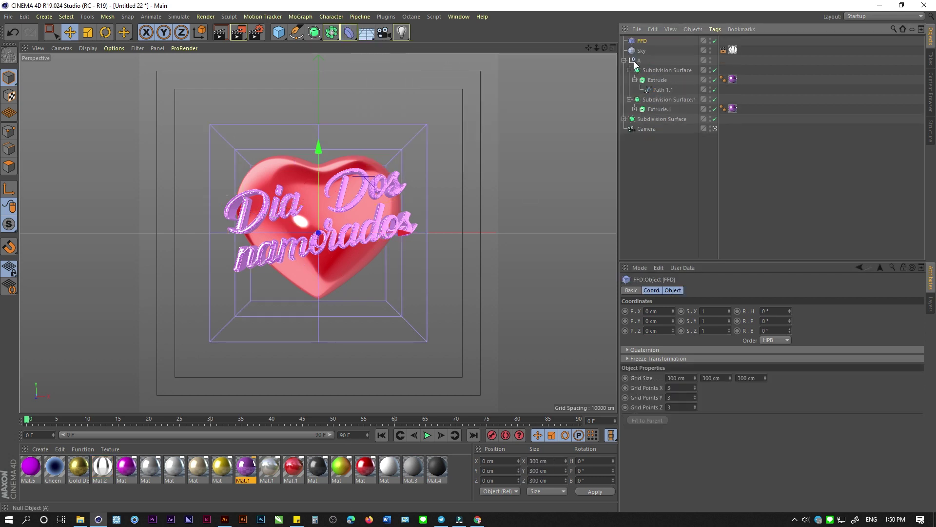
pyautogui.moveTo(659, 90); pyautogui.dragTo(658, 91)
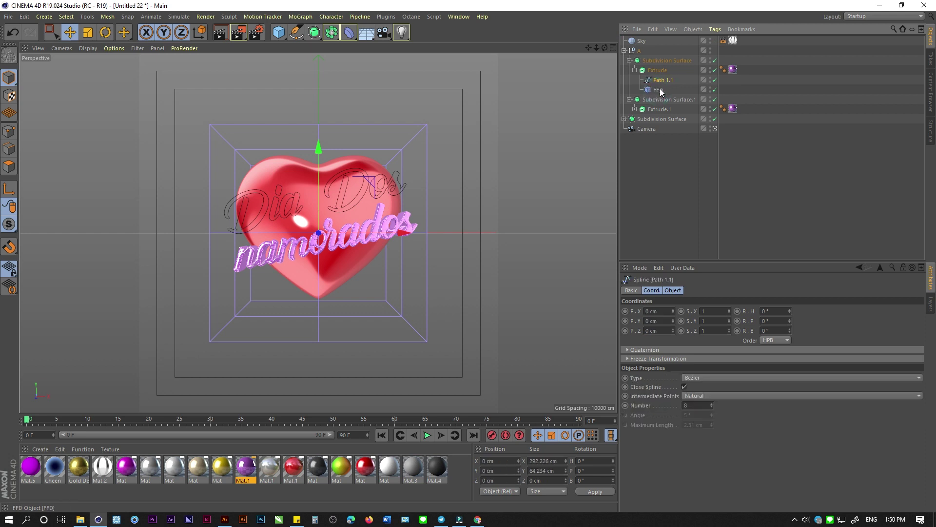
pyautogui.click(661, 420)
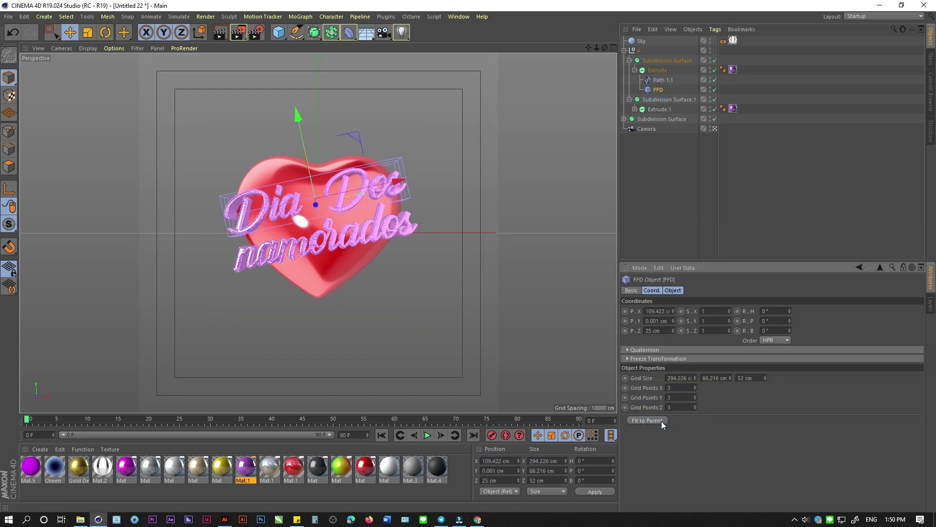
pyautogui.click(680, 407)
pyautogui.write('2')
pyautogui.press('Return')
pyautogui.write('2')
# Set the FFD grid size to 306.226 and push the cage forward in depth.
pyautogui.moveTo(722, 378); pyautogui.dragTo(696, 379)
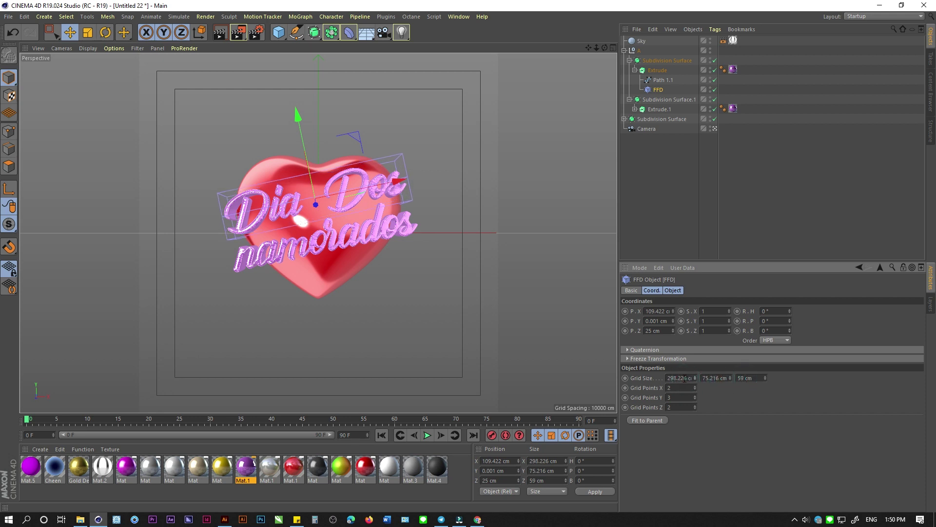
pyautogui.write('306.226')
pyautogui.press('Return')
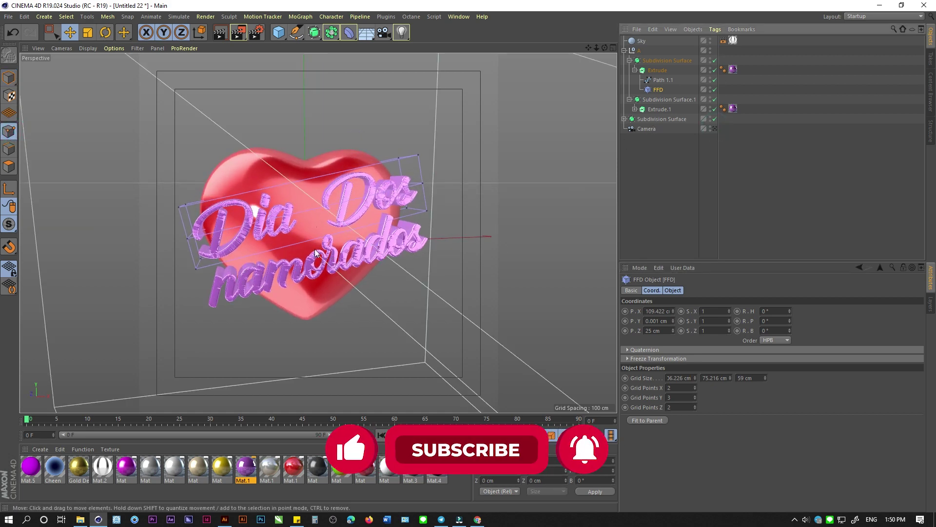
pyautogui.keyDown('alt'); pyautogui.moveTo(358, 218); pyautogui.dragTo(417, 209); pyautogui.keyUp('alt')
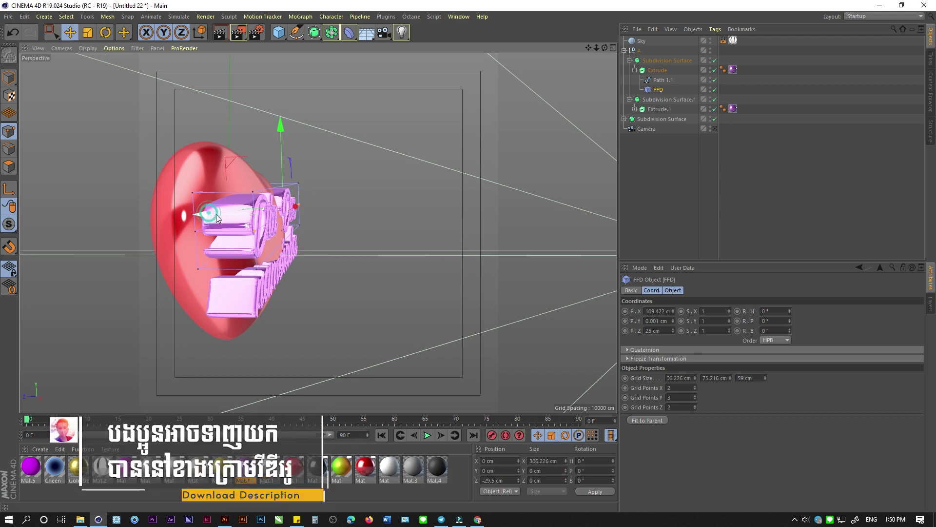
pyautogui.moveTo(224, 214); pyautogui.dragTo(229, 214)
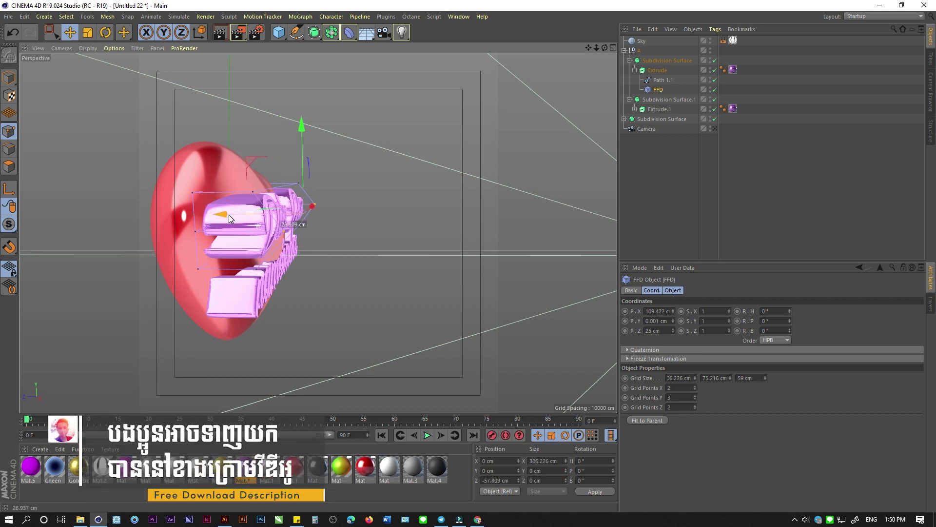
pyautogui.click(635, 109)
pyautogui.keyDown('ctrl'); pyautogui.click(657, 92); pyautogui.keyUp('ctrl')
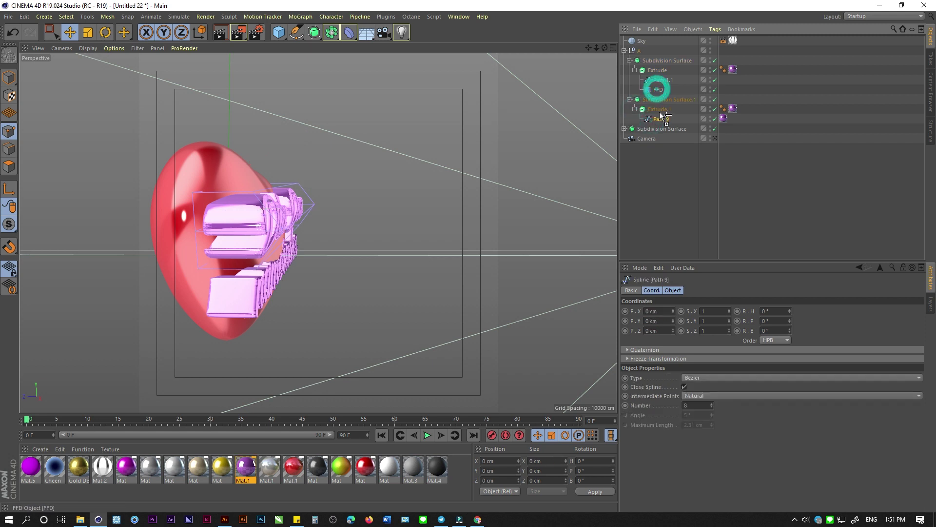
# Undo the accidental duplicate, then add an FFD fitted around the namorados extrusion.
pyautogui.keyDown('ctrl'); pyautogui.moveTo(658, 92); pyautogui.dragTo(661, 128); pyautogui.keyUp('ctrl')
pyautogui.hotkey('ctrl', 'z')
pyautogui.click(658, 119)
pyautogui.click(348, 32)
pyautogui.click(454, 64)
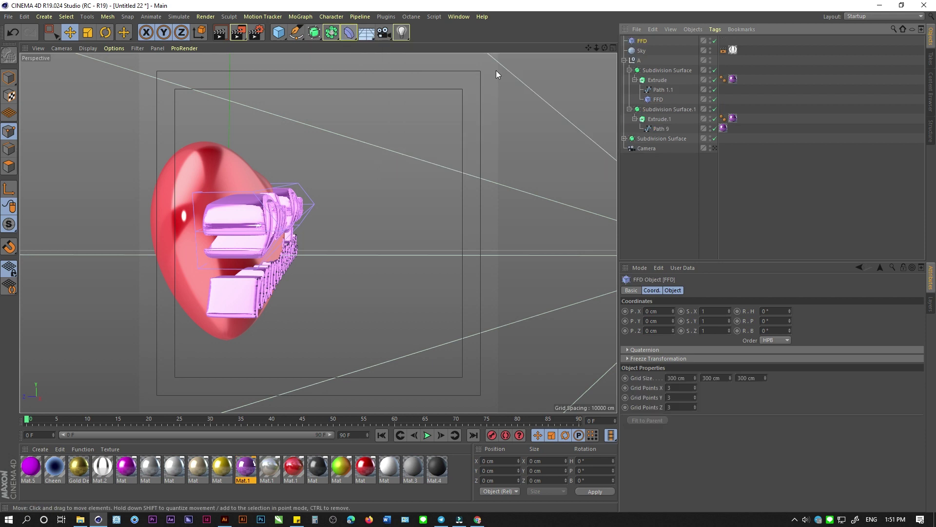
pyautogui.moveTo(661, 128); pyautogui.dragTo(659, 128)
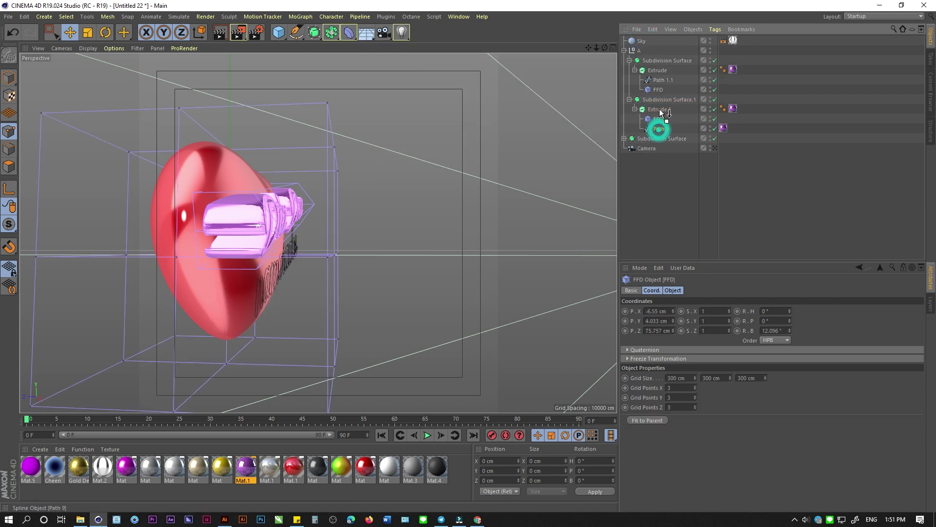
pyautogui.click(656, 420)
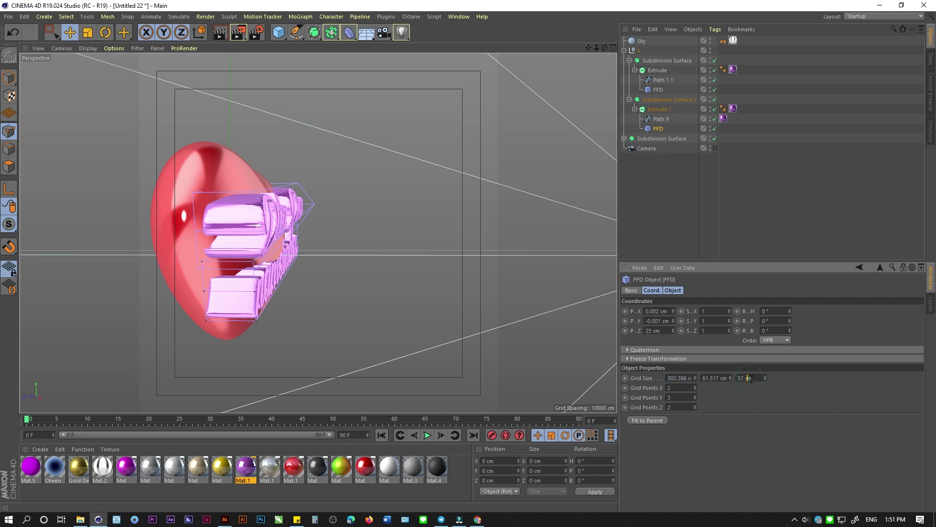
# Drag an FFD lattice point to bend the namorados text, then view through the scene camera.
pyautogui.scroll(5, 716, 378)
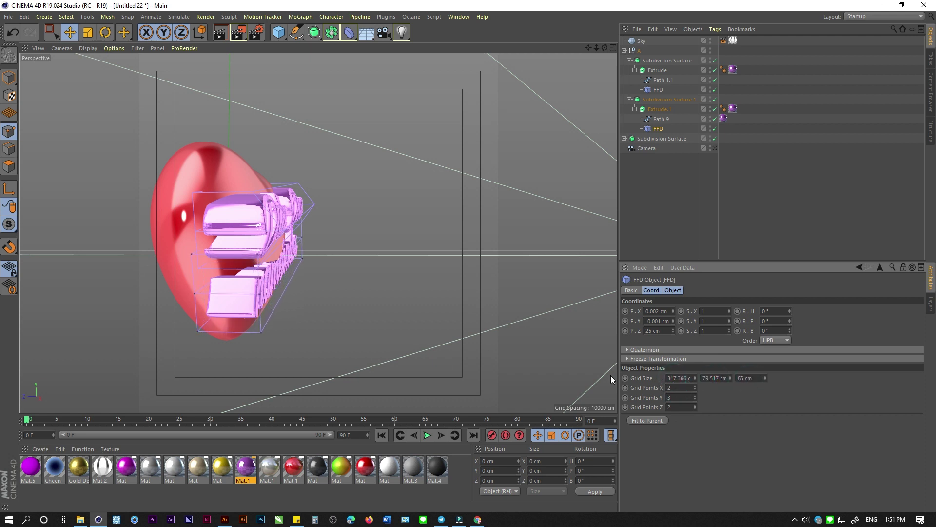
pyautogui.keyDown('alt'); pyautogui.moveTo(217, 284); pyautogui.dragTo(261, 264); pyautogui.keyUp('alt')
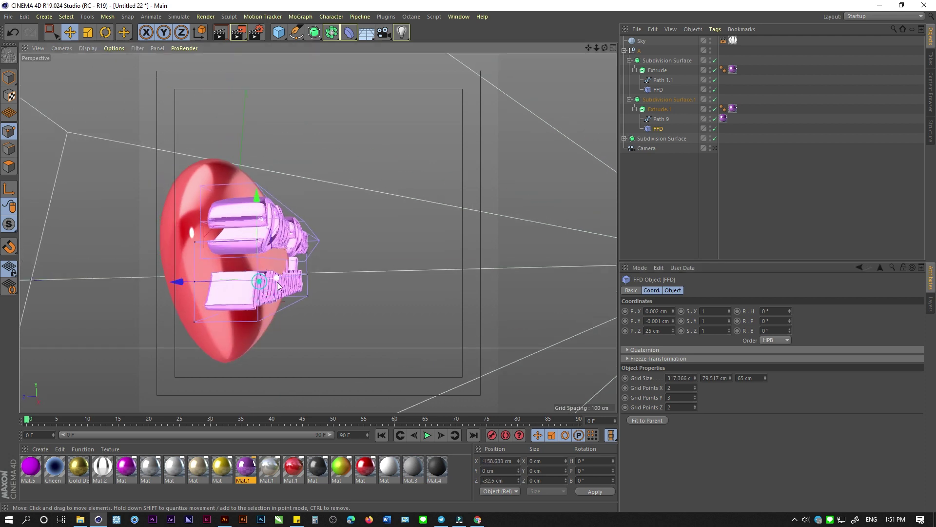
pyautogui.moveTo(308, 276)
pyautogui.keyDown('alt'); pyautogui.mouseDown()
pyautogui.moveTo(258, 284)
pyautogui.moveTo(208, 264)
pyautogui.moveTo(195, 271)
pyautogui.moveTo(323, 241)
pyautogui.mouseUp(); pyautogui.keyUp('alt')
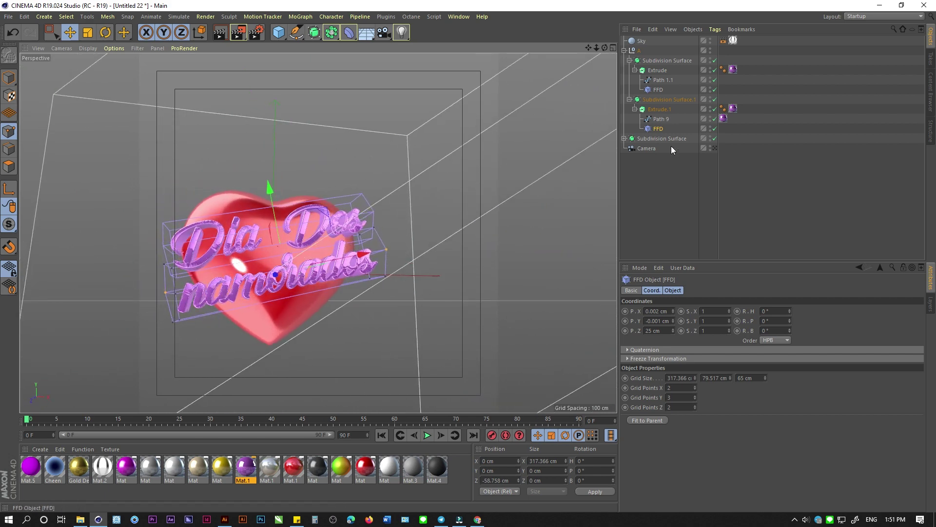
pyautogui.click(715, 147)
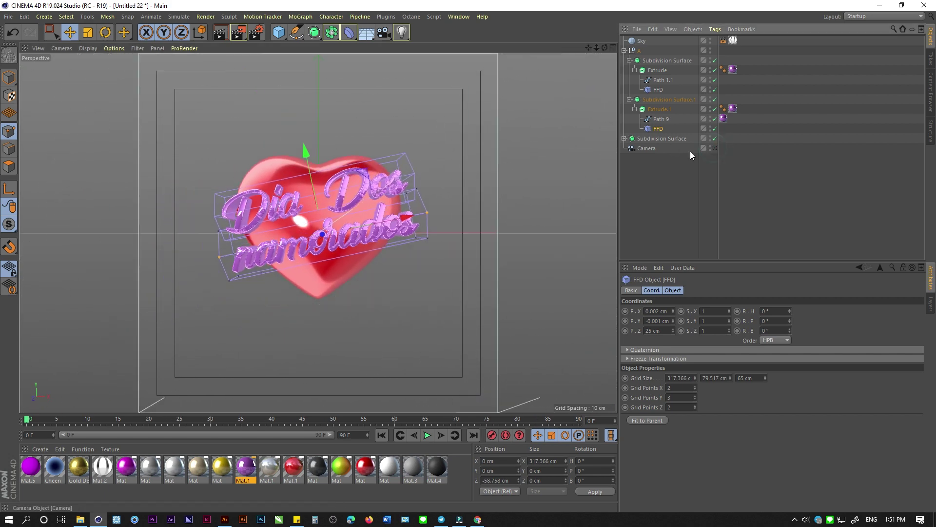
pyautogui.click(483, 154)
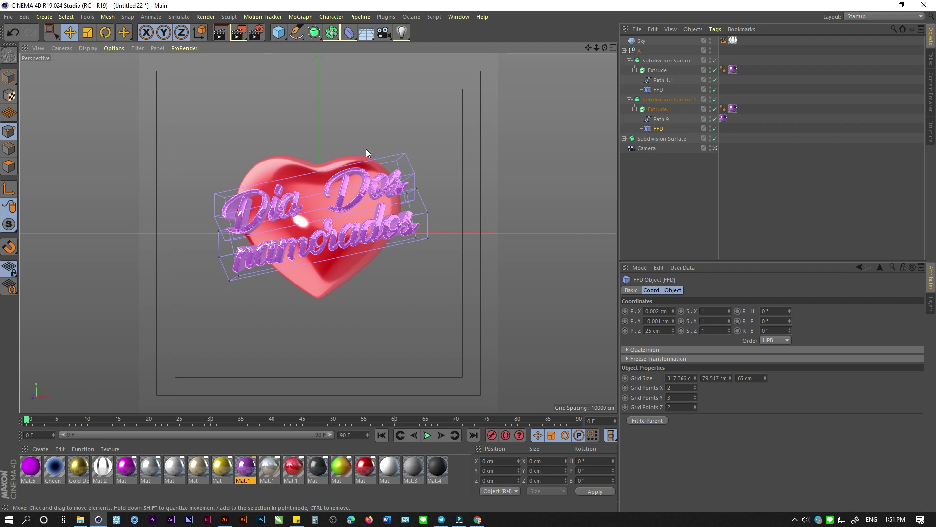
# Duplicate the big heart, shrink the copy to about half size, and tuck it behind at lower left.
pyautogui.click(8, 78)
pyautogui.click(274, 113)
pyautogui.click(307, 181)
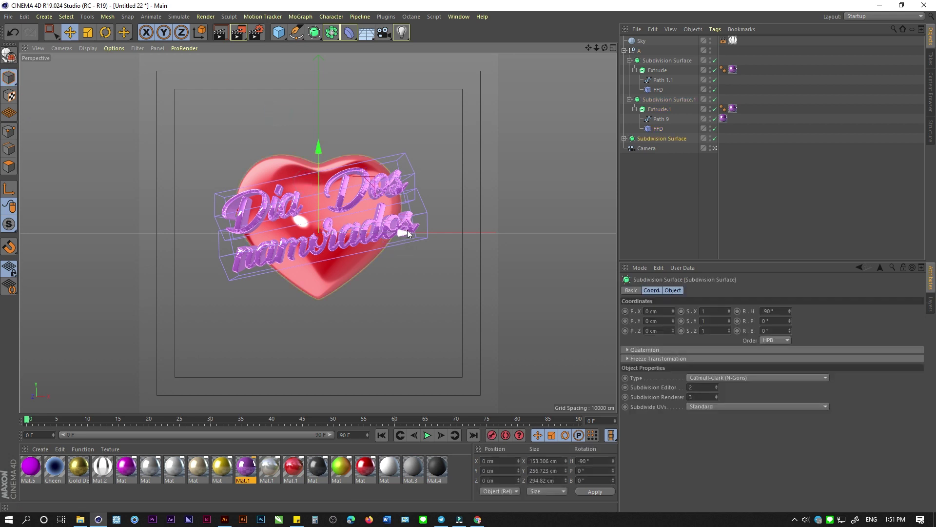
pyautogui.keyDown('ctrl'); pyautogui.moveTo(402, 234); pyautogui.dragTo(376, 277); pyautogui.keyUp('ctrl')
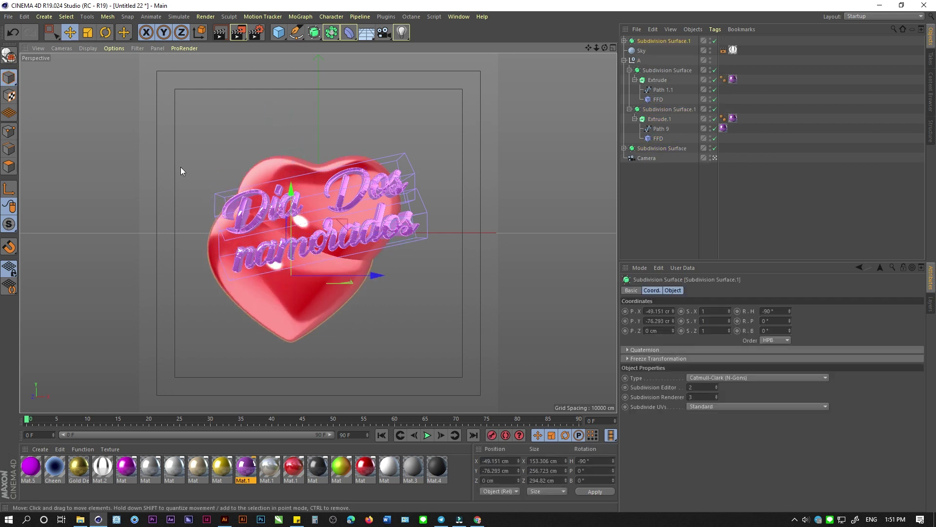
pyautogui.click(84, 34)
pyautogui.moveTo(327, 112); pyautogui.dragTo(268, 257)
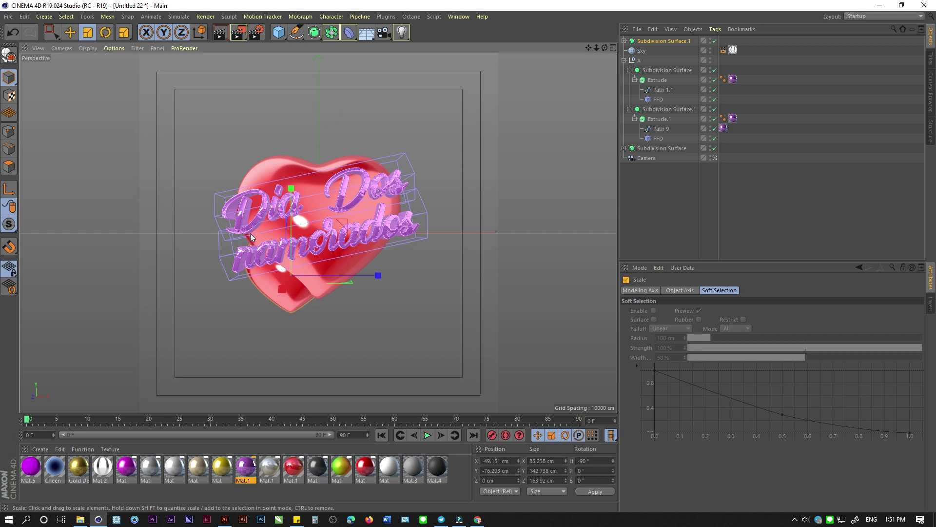
pyautogui.click(70, 33)
pyautogui.moveTo(375, 275); pyautogui.dragTo(346, 275)
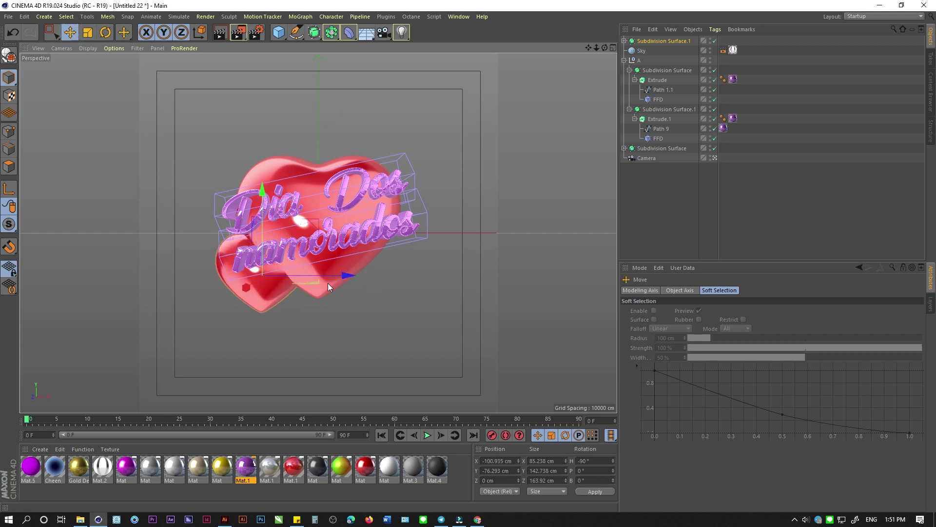
pyautogui.moveTo(245, 291); pyautogui.dragTo(266, 258)
pyautogui.moveTo(283, 184); pyautogui.dragTo(283, 242)
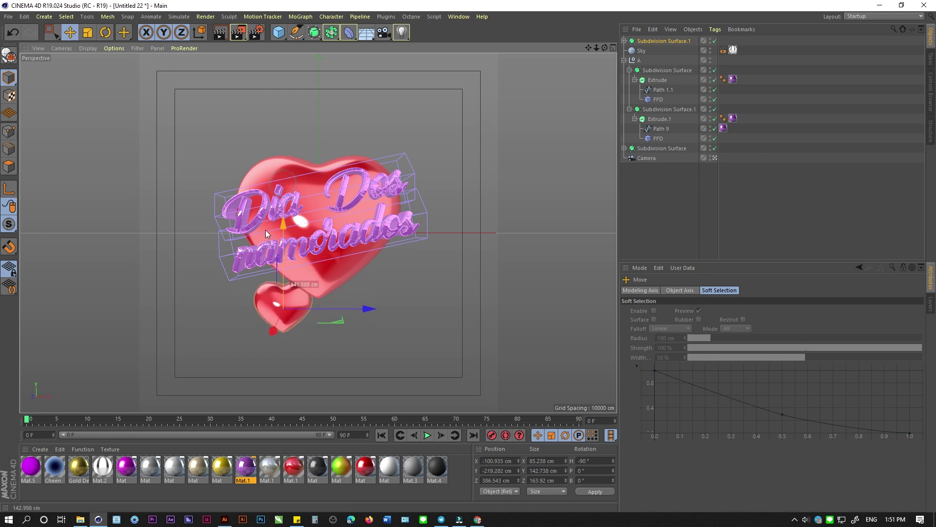
pyautogui.moveTo(361, 292); pyautogui.dragTo(332, 281)
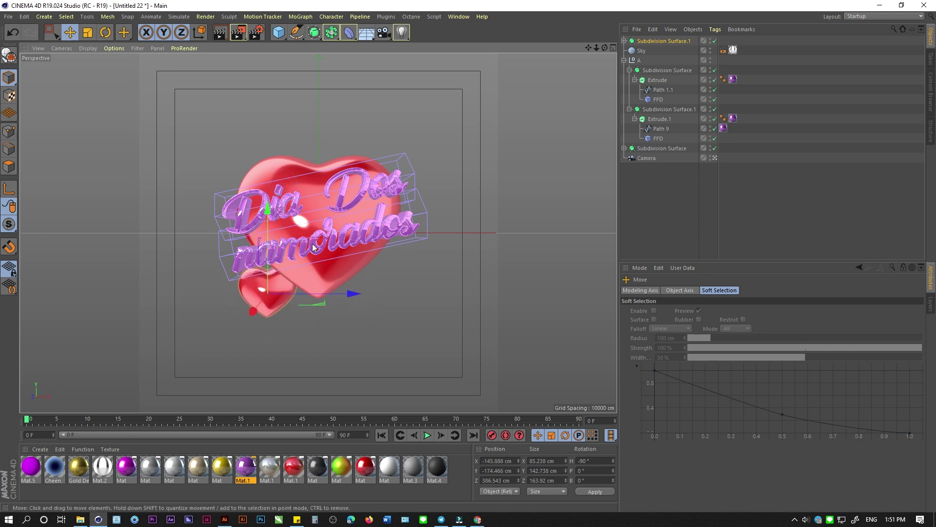
pyautogui.moveTo(273, 217); pyautogui.dragTo(272, 208)
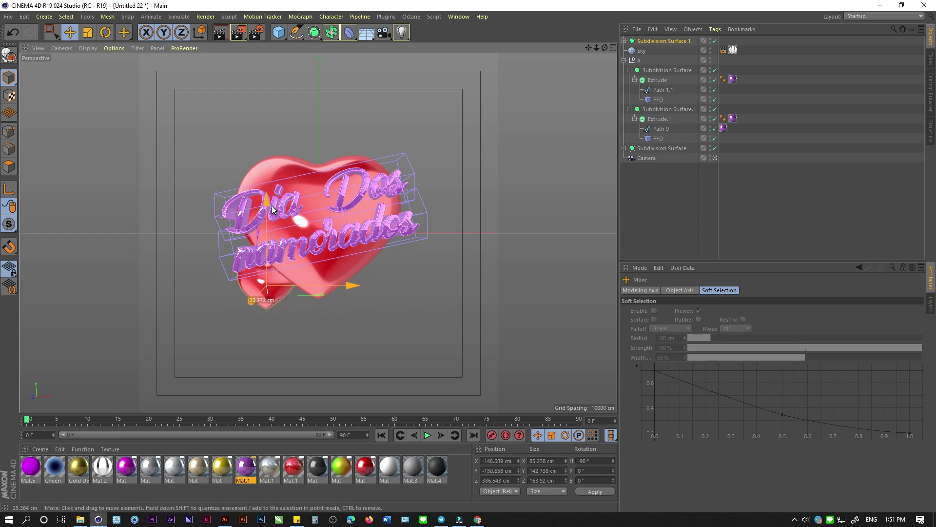
# Apply purple Mat.1 to the small heart and duplicate it, raised, to the right side.
pyautogui.moveTo(243, 477); pyautogui.dragTo(252, 337)
pyautogui.moveTo(259, 300); pyautogui.dragTo(258, 300)
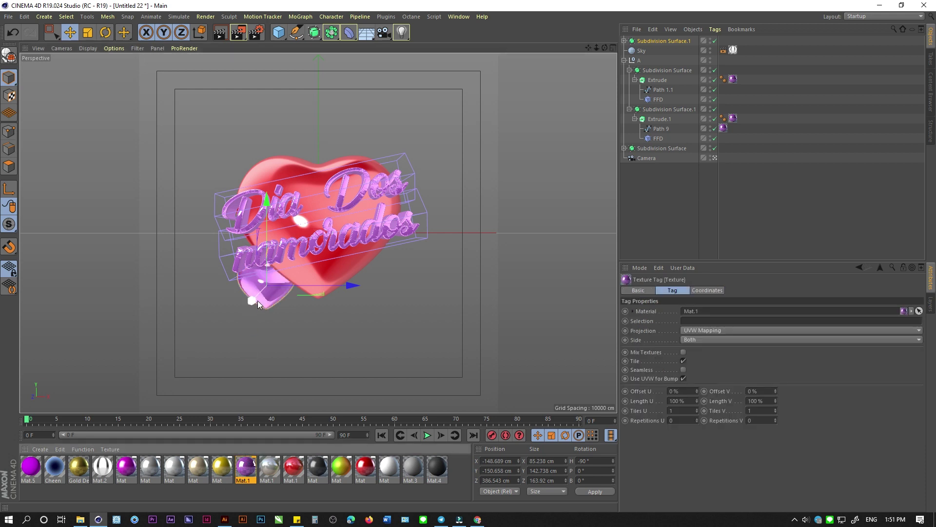
pyautogui.moveTo(350, 287); pyautogui.dragTo(353, 284)
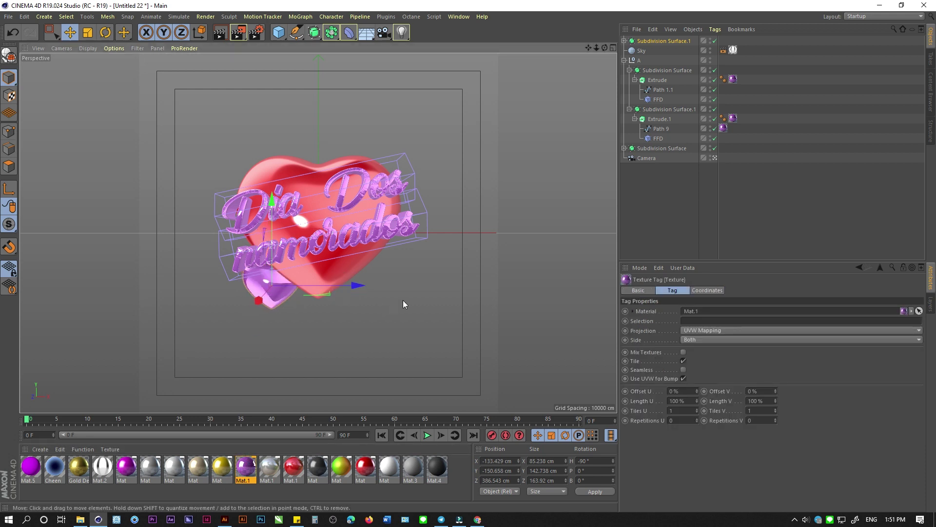
pyautogui.click(419, 276)
pyautogui.click(277, 290)
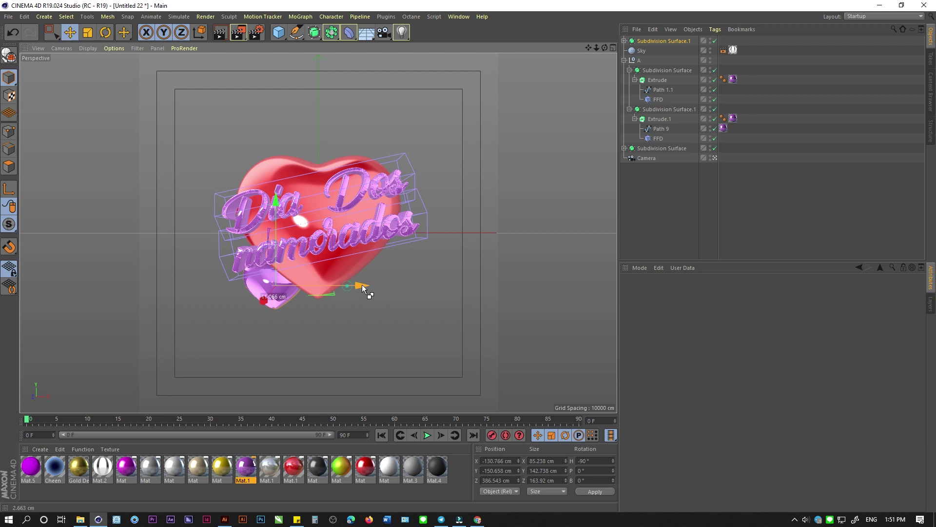
pyautogui.keyDown('ctrl'); pyautogui.moveTo(359, 285); pyautogui.dragTo(476, 278); pyautogui.keyUp('ctrl')
pyautogui.moveTo(397, 229)
pyautogui.mouseDown()
pyautogui.moveTo(404, 113)
pyautogui.moveTo(401, 186)
pyautogui.mouseUp()
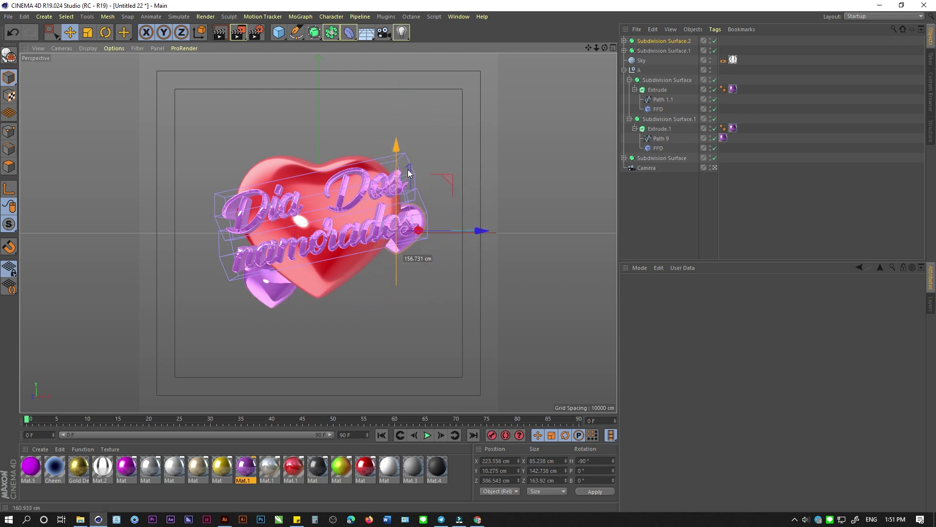
pyautogui.click(463, 161)
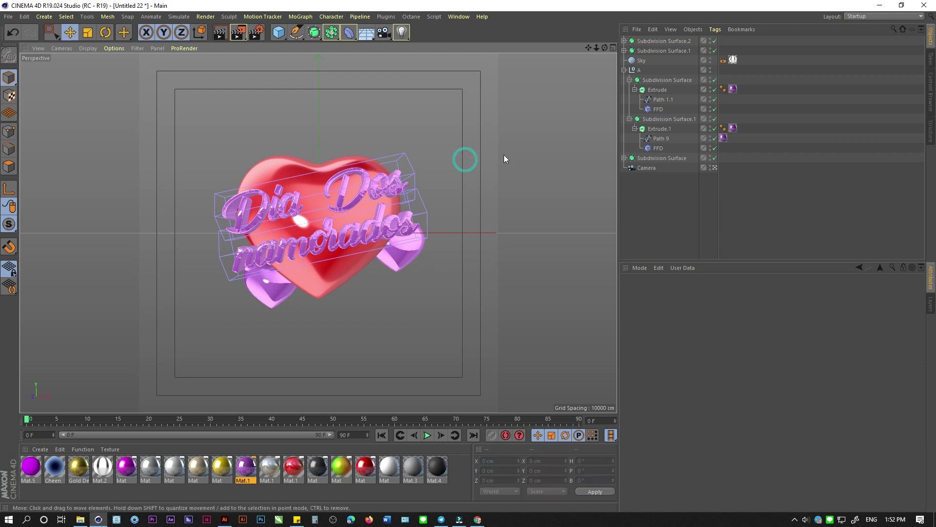
# Move the big heart and both small hearts into group A.
pyautogui.click(624, 70)
pyautogui.click(643, 80)
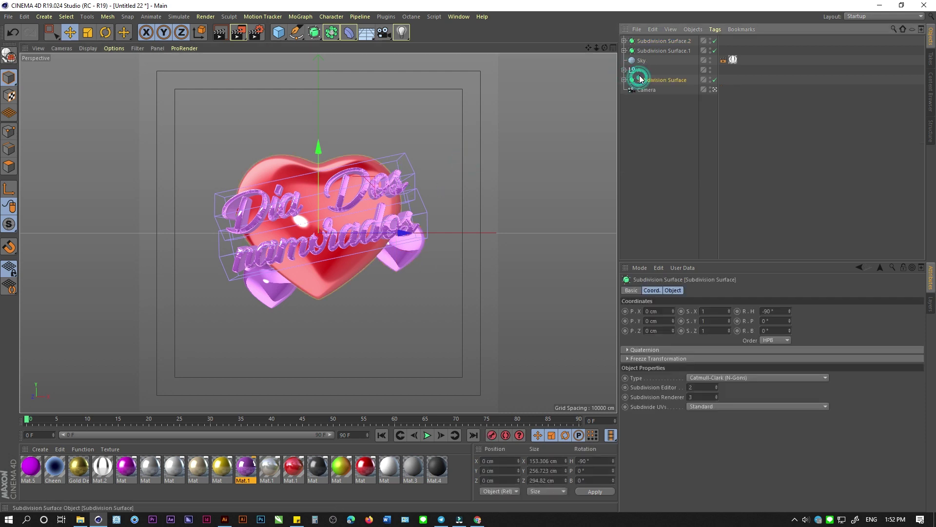
pyautogui.moveTo(643, 77); pyautogui.dragTo(639, 70)
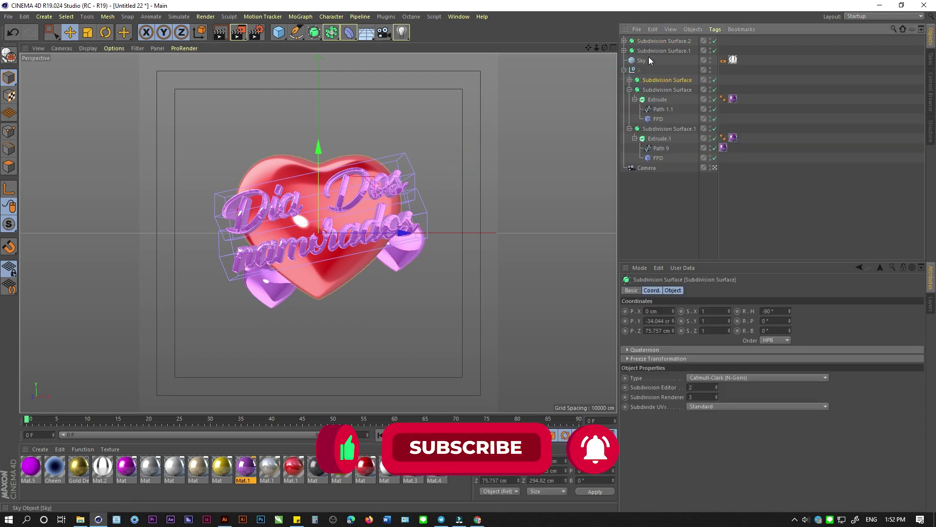
pyautogui.click(646, 51)
pyautogui.keyDown('ctrl'); pyautogui.click(646, 41); pyautogui.keyUp('ctrl')
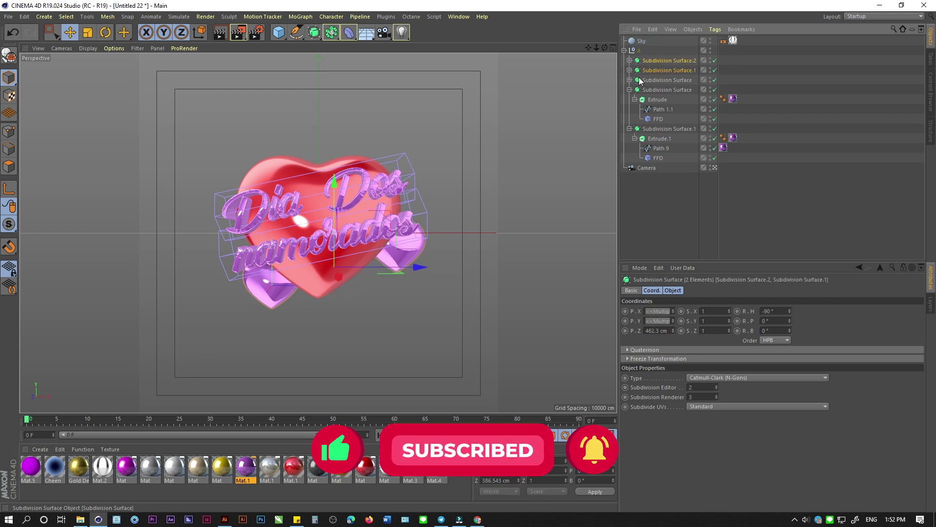
pyautogui.moveTo(646, 51); pyautogui.dragTo(639, 70)
pyautogui.click(638, 51)
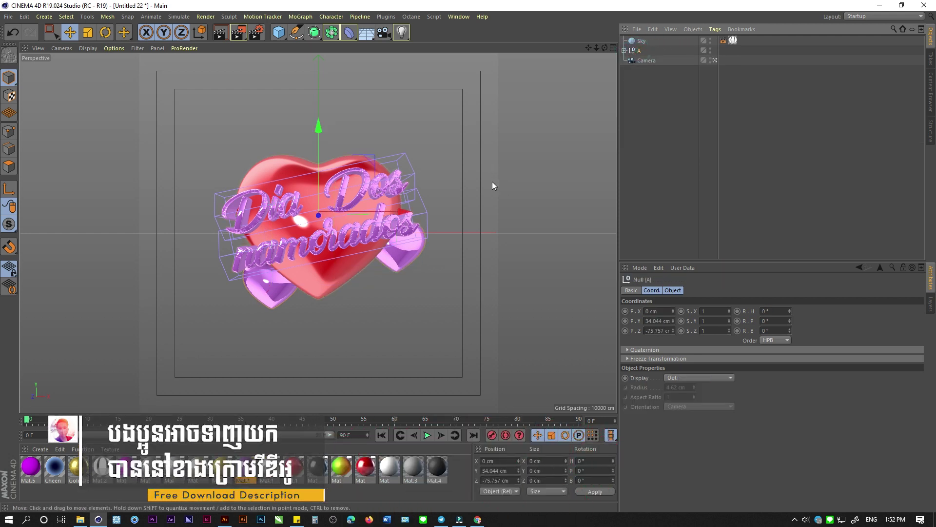
pyautogui.click(644, 102)
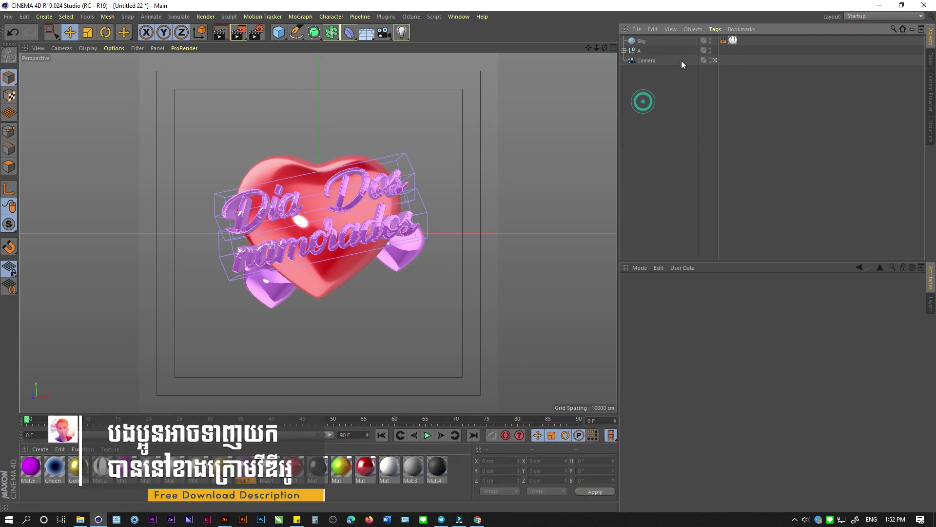
pyautogui.click(633, 51)
# Add a Compositing tag to group A and show its Object Buffer settings.
pyautogui.rightClick(640, 51)
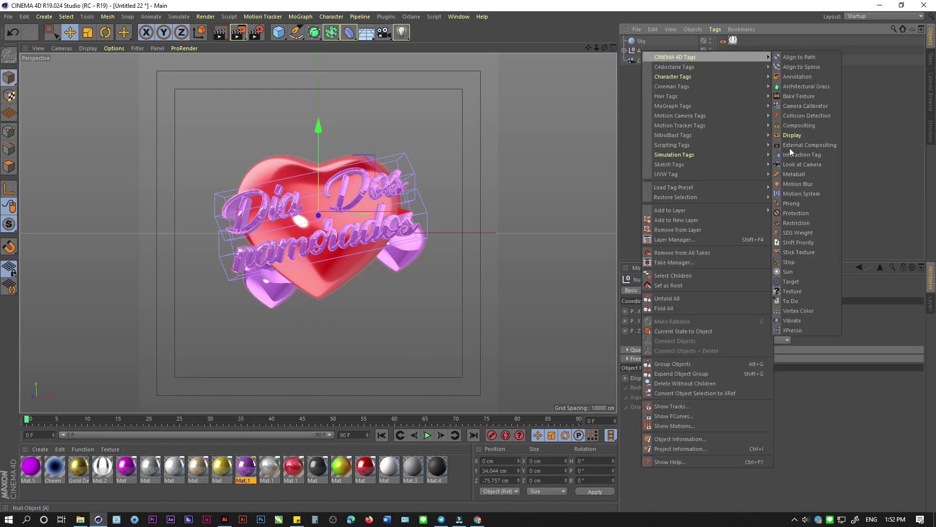
pyautogui.click(788, 124)
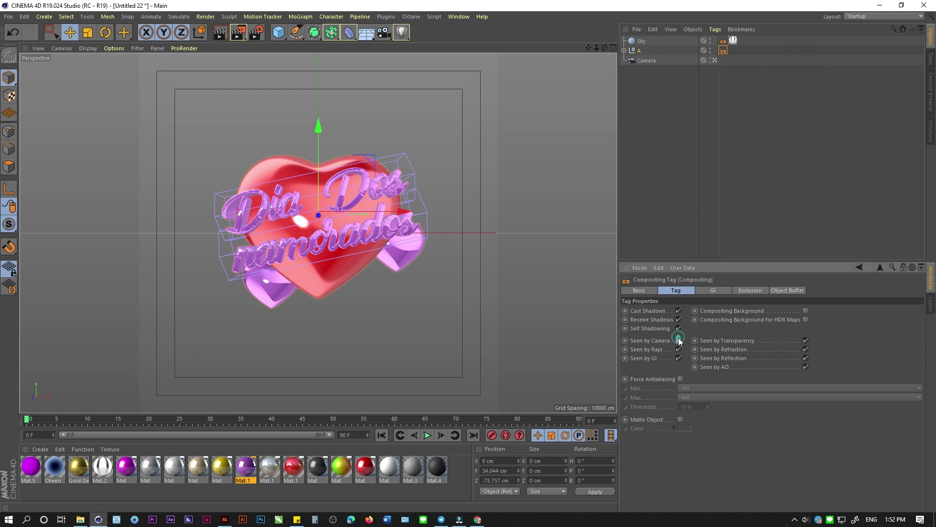
pyautogui.click(779, 291)
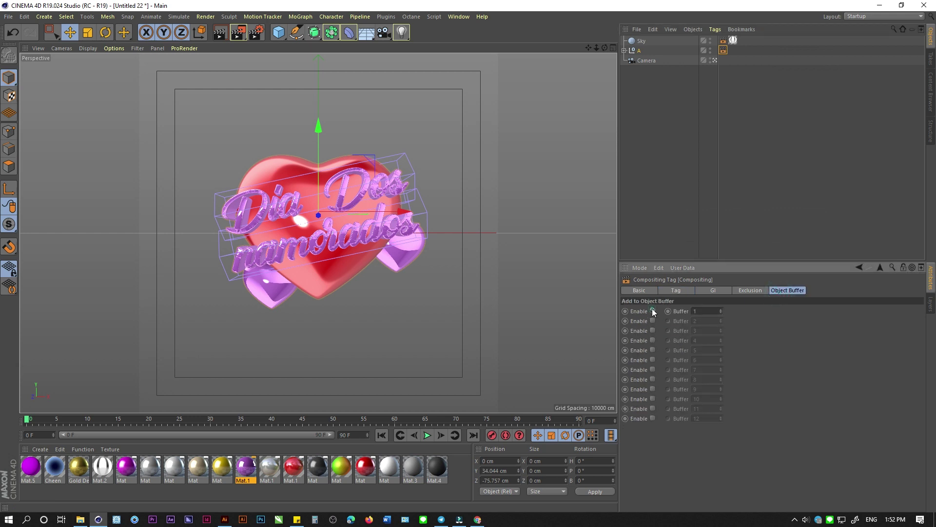
pyautogui.click(635, 50)
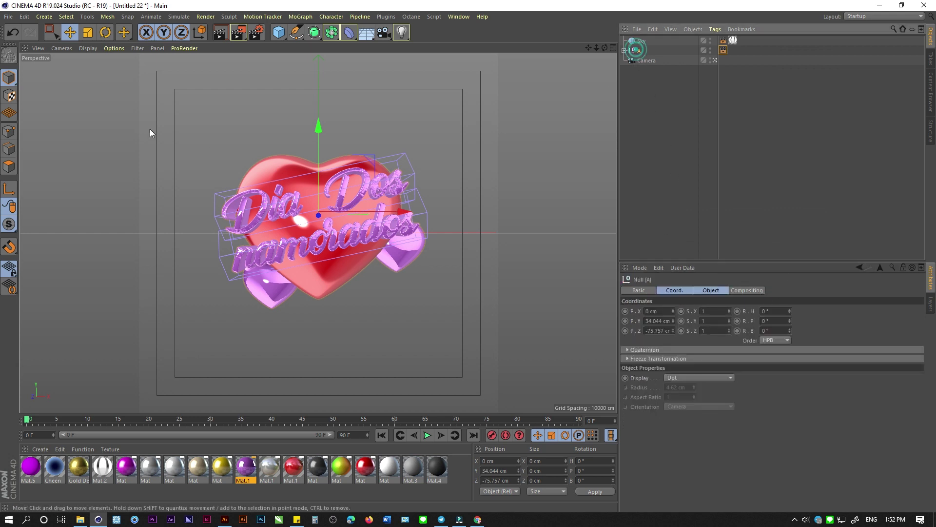
pyautogui.press('t')
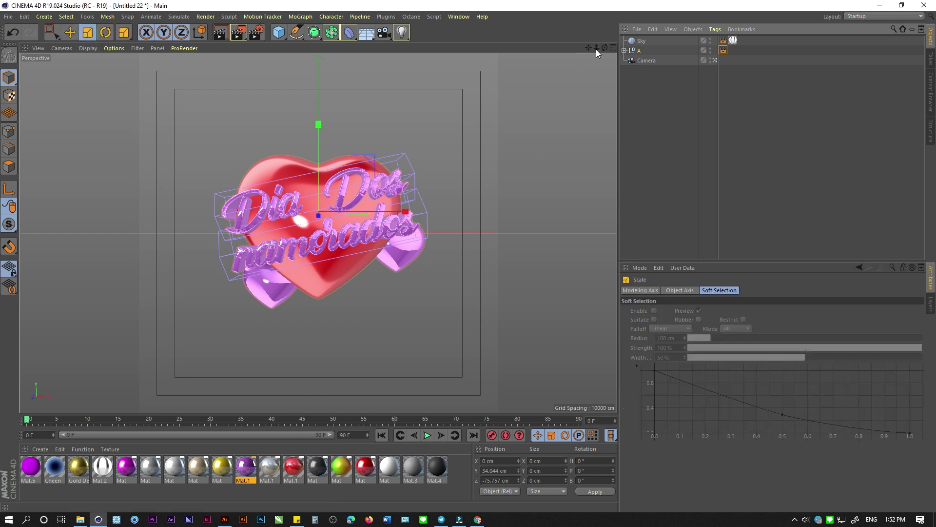
# Zoom the camera in and move the heart group slightly down on Y.
pyautogui.moveTo(597, 48); pyautogui.dragTo(605, 48)
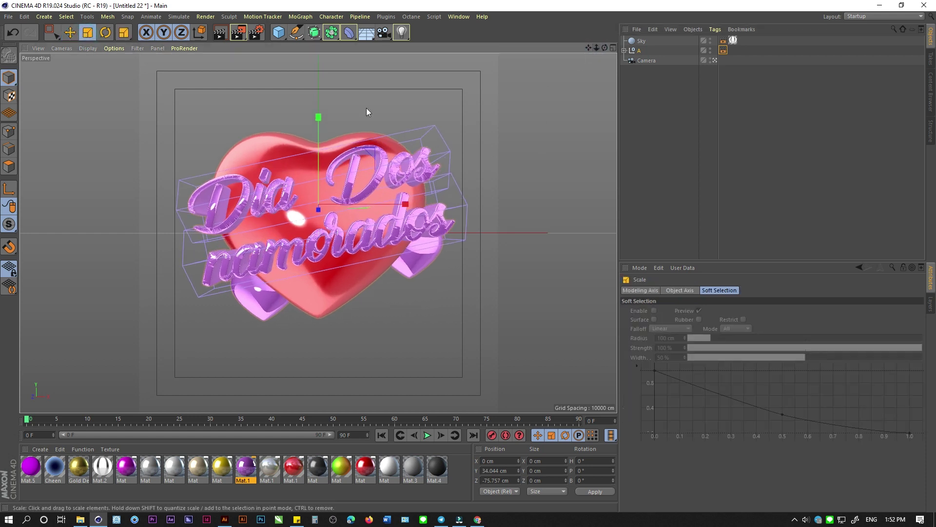
pyautogui.click(70, 33)
pyautogui.moveTo(325, 130); pyautogui.dragTo(323, 146)
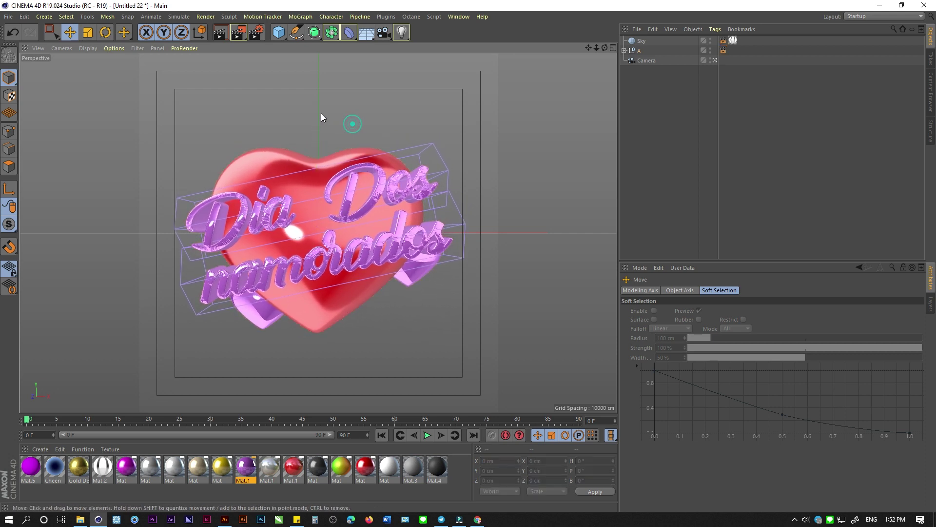
# Test-render a region around the heart, then clear the test render.
pyautogui.moveTo(239, 33); pyautogui.dragTo(285, 51)
pyautogui.moveTo(314, 142); pyautogui.dragTo(481, 315)
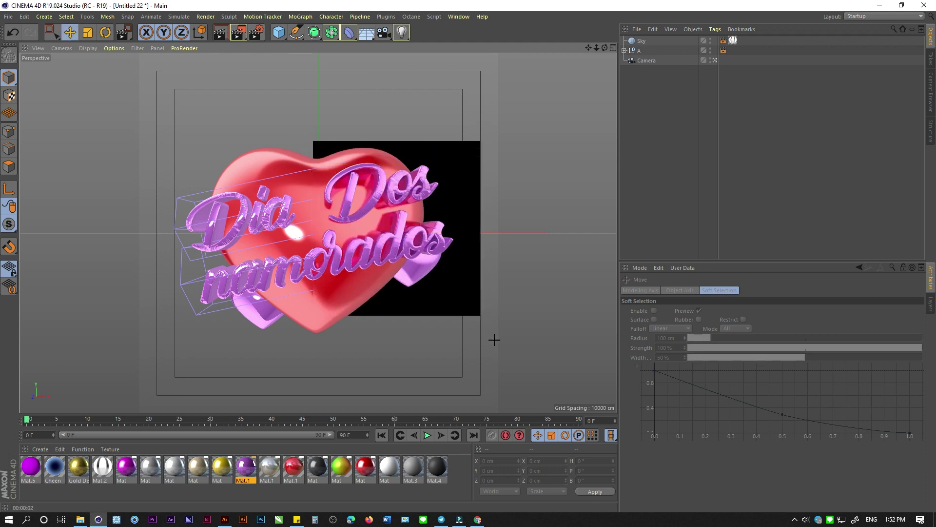
pyautogui.click(415, 309)
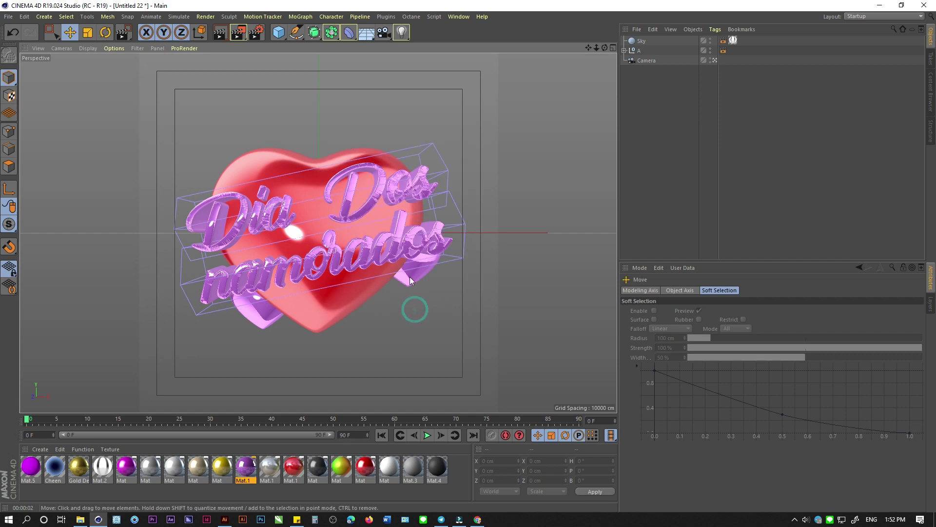
pyautogui.click(256, 33)
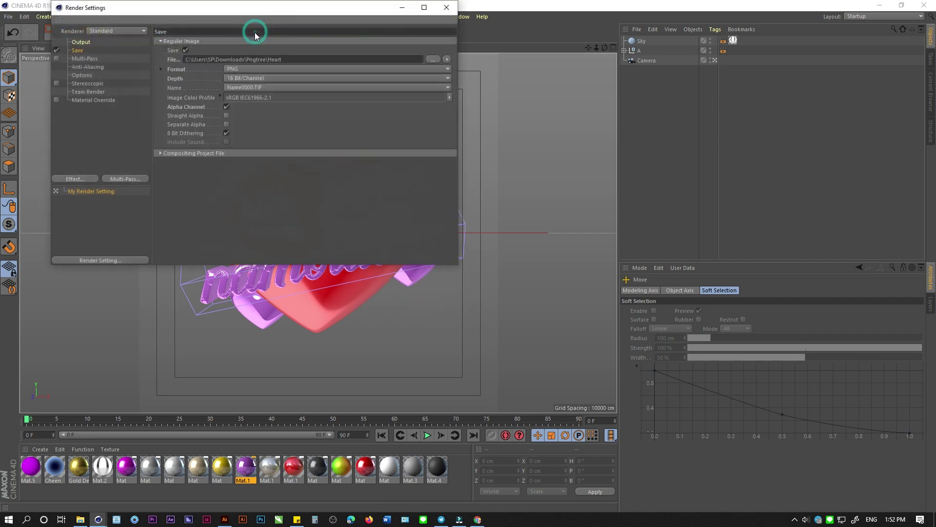
# Enable Multi-Pass rendering in the render settings.
pyautogui.click(89, 43)
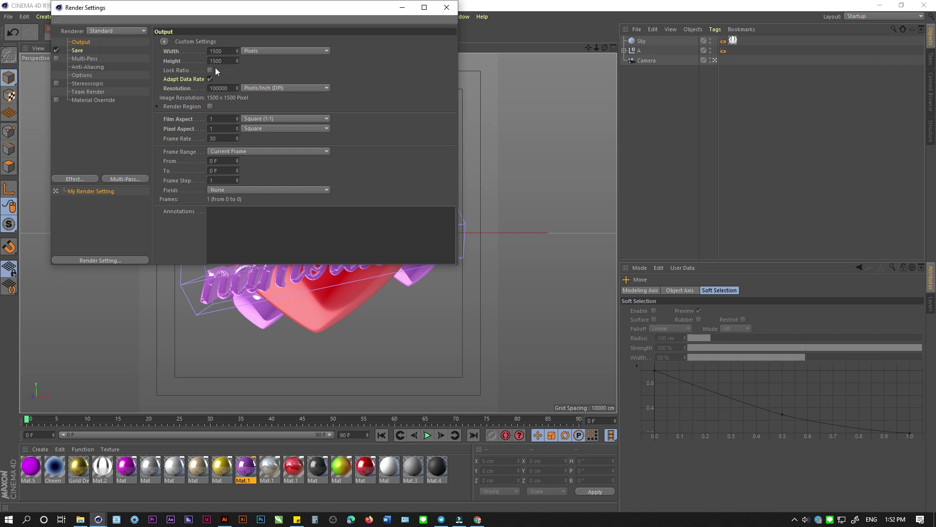
pyautogui.click(86, 51)
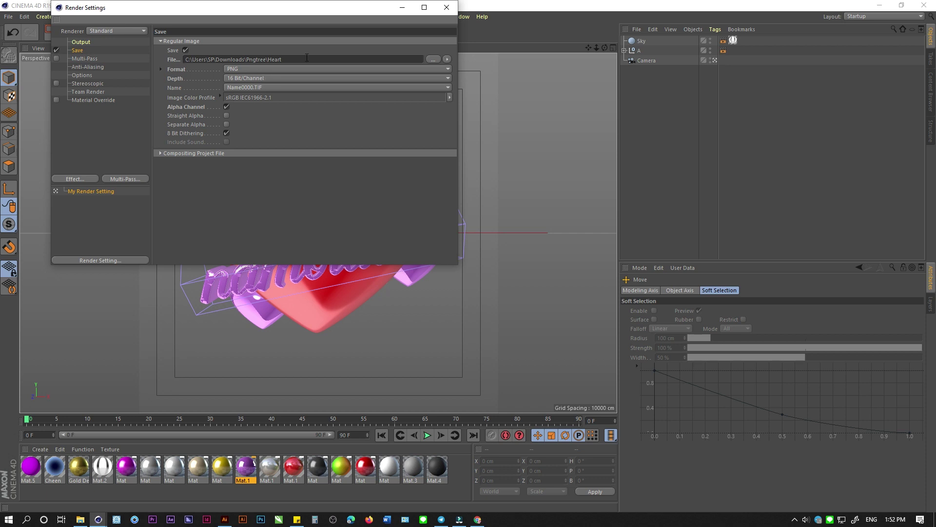
pyautogui.click(75, 60)
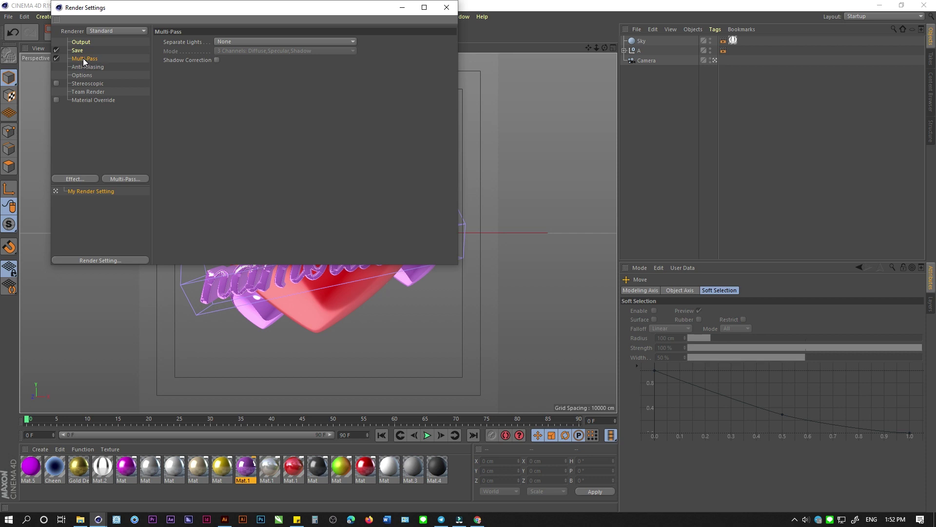
# Set Anti-Aliasing to Best and add a Color Correction post effect.
pyautogui.click(82, 67)
pyautogui.click(248, 43)
pyautogui.click(245, 68)
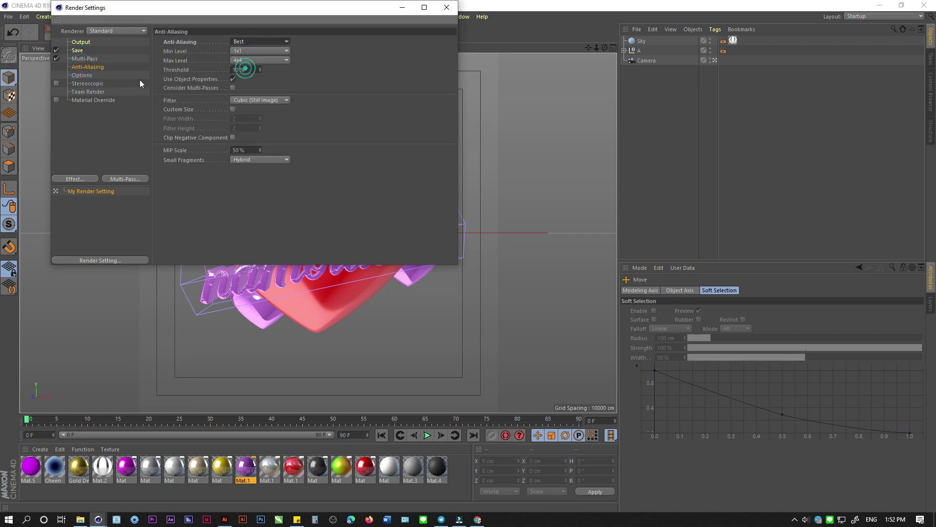
pyautogui.click(76, 180)
pyautogui.click(121, 271)
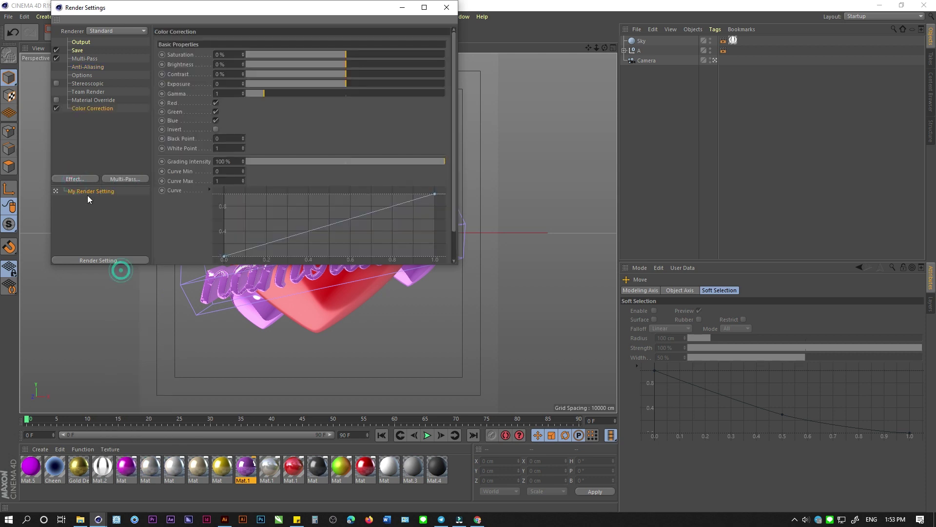
# Add a Global Illumination effect plus Shadow, Reflection and Refraction passes.
pyautogui.click(79, 179)
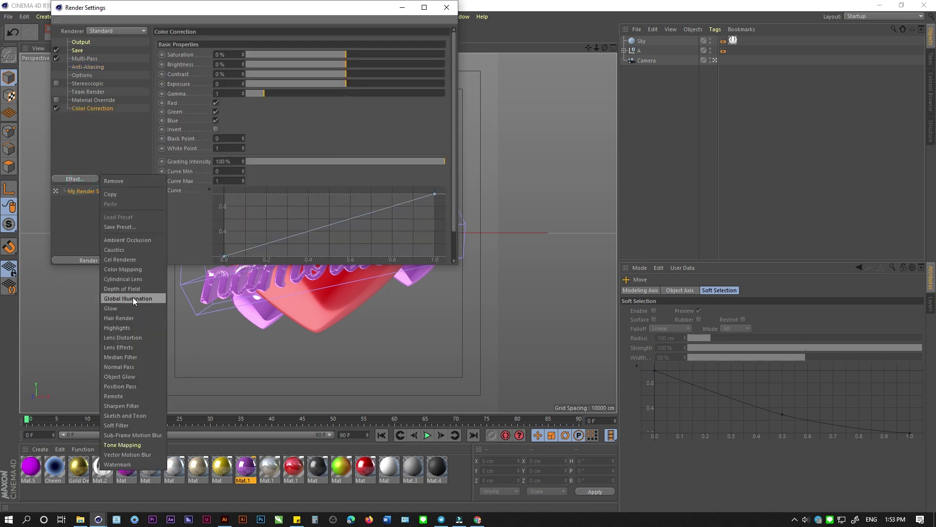
pyautogui.click(131, 298)
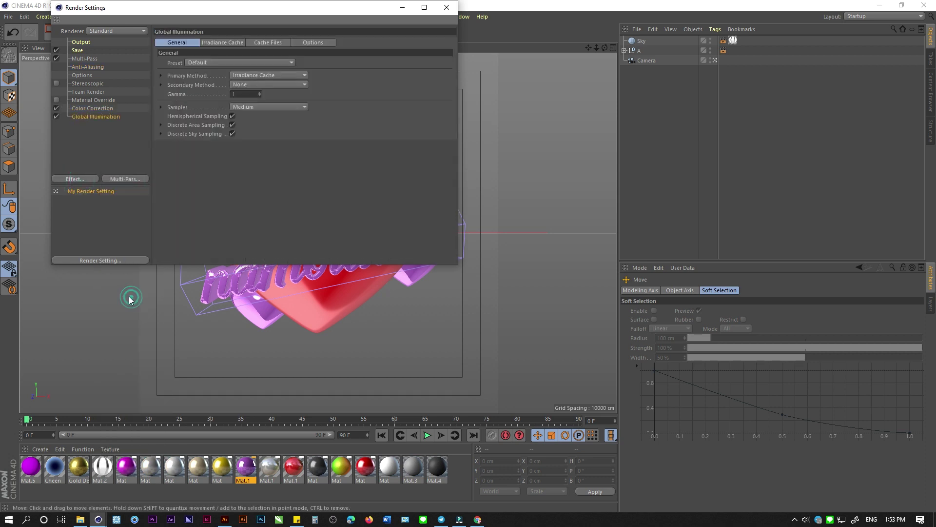
pyautogui.click(77, 59)
pyautogui.click(121, 179)
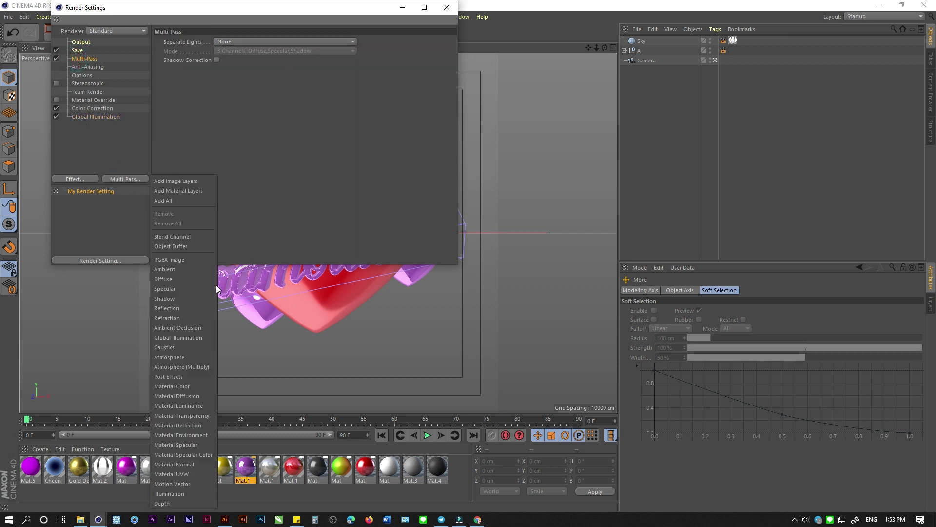
pyautogui.click(177, 299)
pyautogui.click(134, 181)
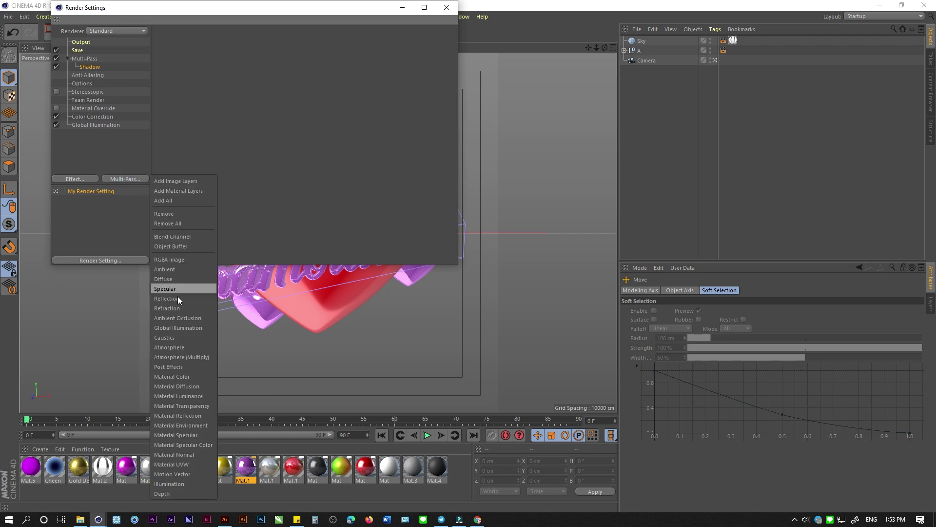
pyautogui.click(174, 296)
pyautogui.click(131, 180)
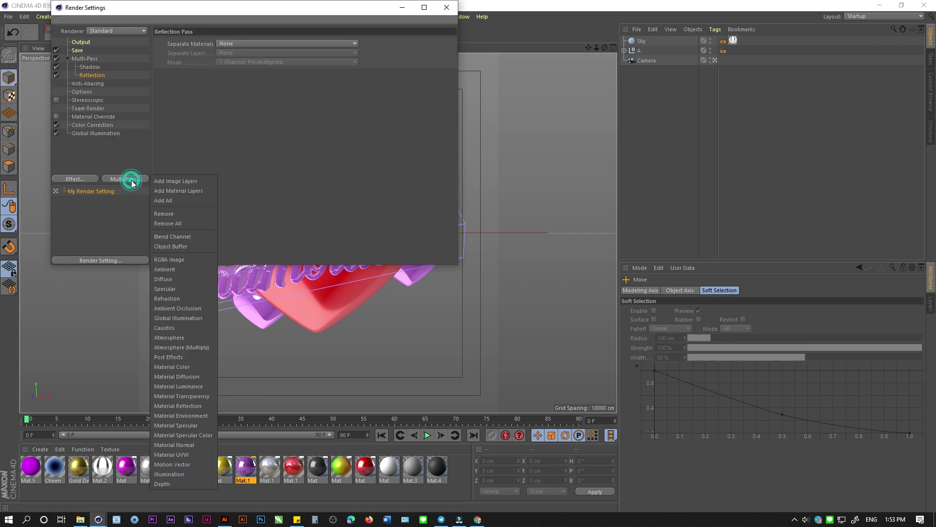
pyautogui.click(174, 299)
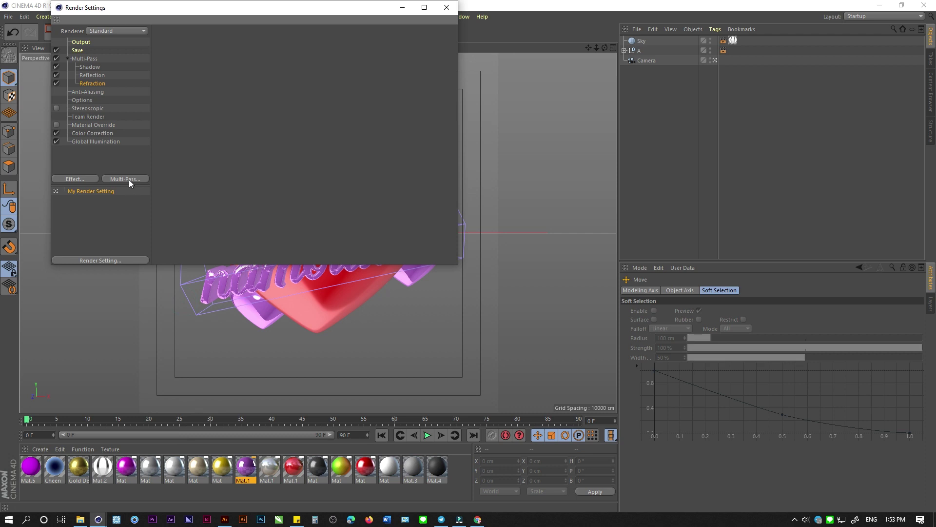
# Add Ambient Occlusion, Global Illumination, Material Color and Object Buffer passes.
pyautogui.click(127, 180)
pyautogui.click(182, 299)
pyautogui.click(128, 180)
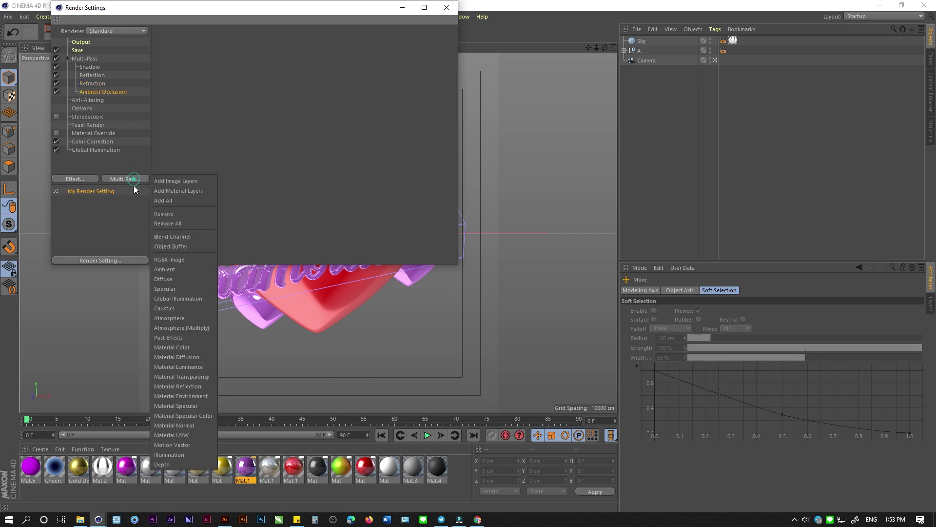
pyautogui.click(166, 295)
pyautogui.click(127, 179)
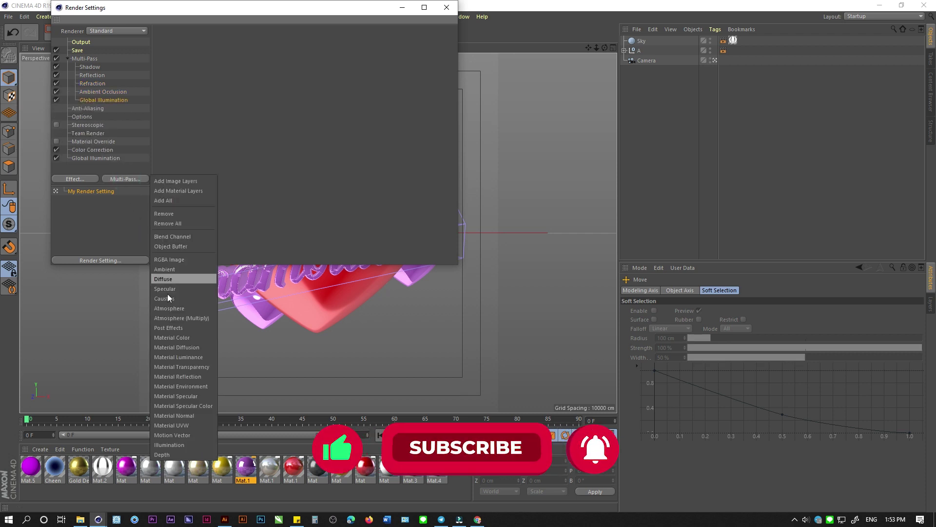
pyautogui.click(184, 339)
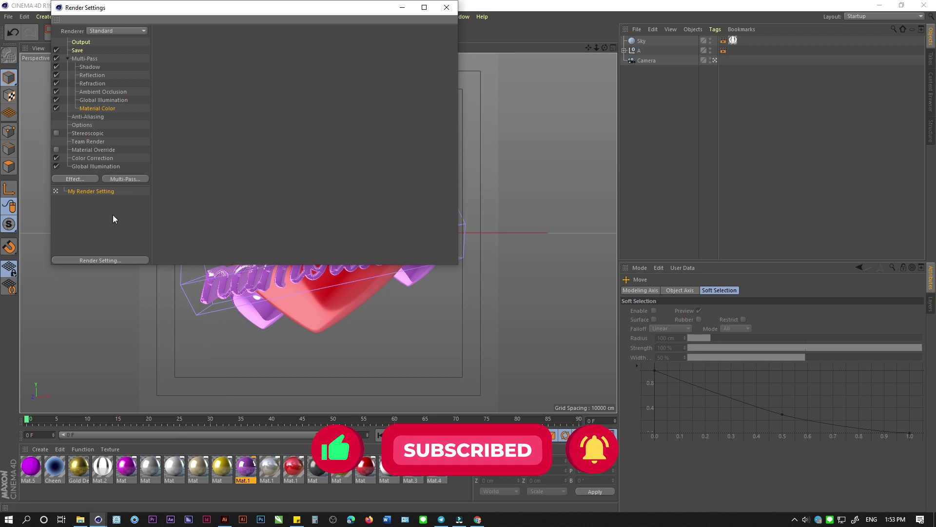
pyautogui.click(127, 180)
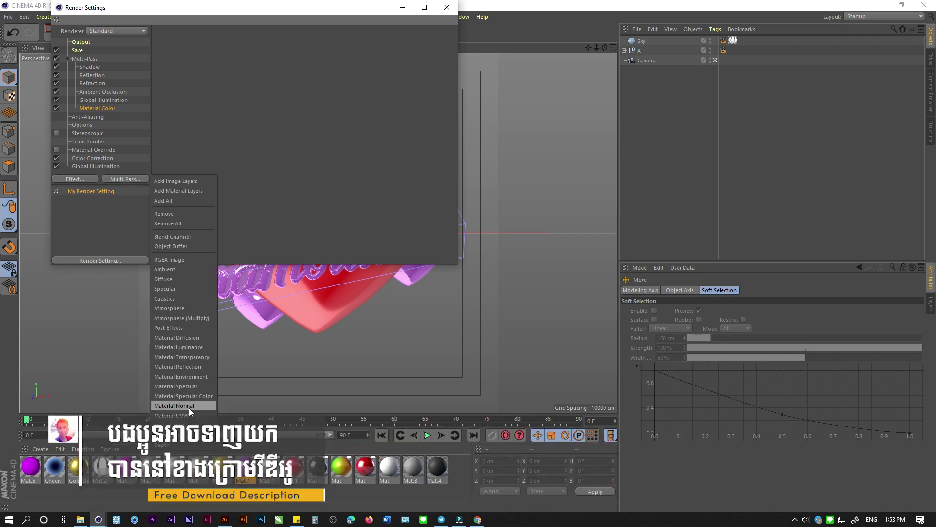
pyautogui.click(189, 246)
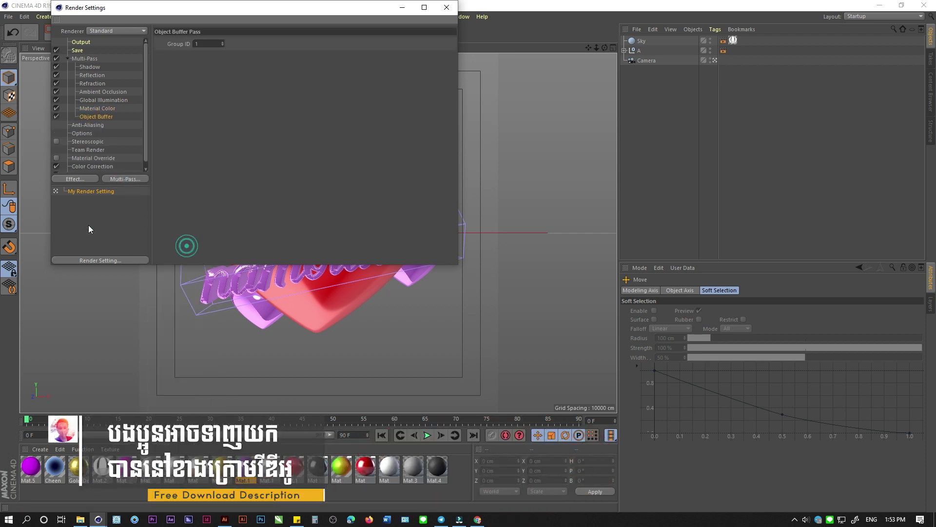
# Paste the regular image save path into the Multi-Pass image file field.
pyautogui.click(69, 58)
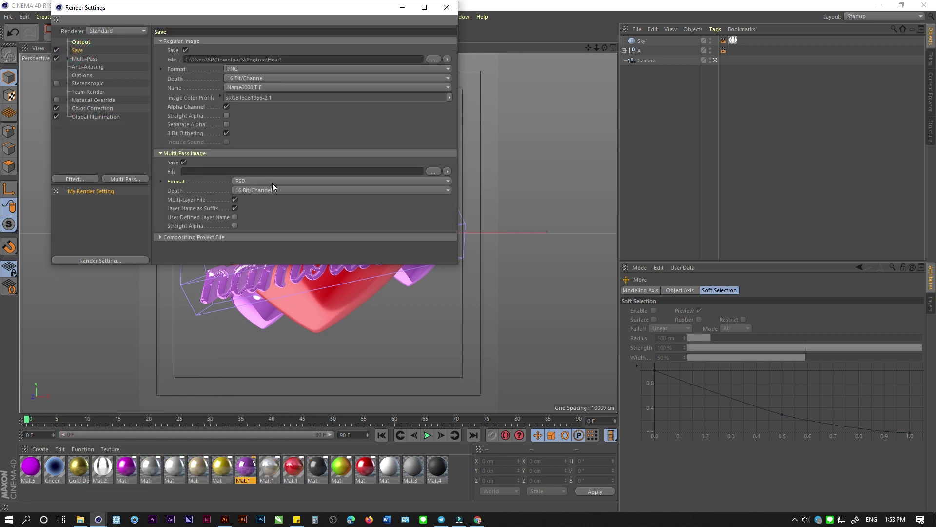
pyautogui.click(295, 60)
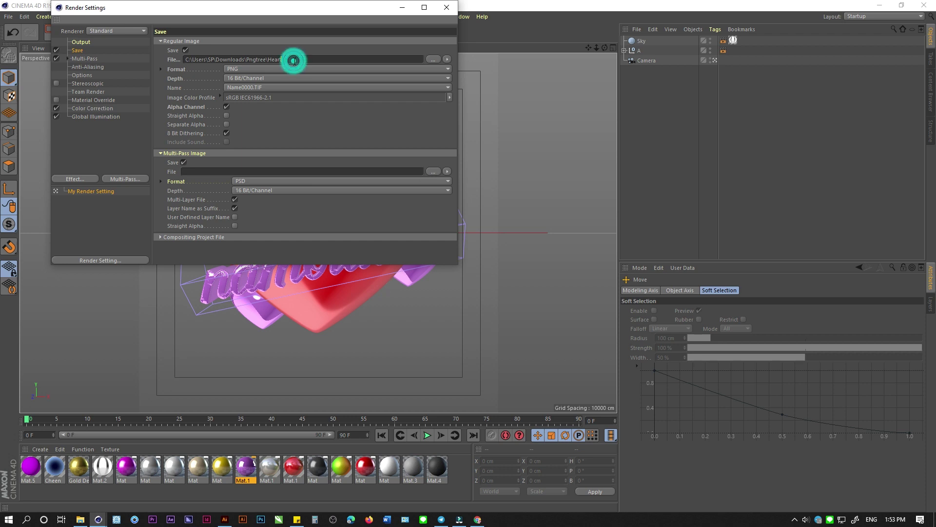
pyautogui.click(294, 172)
pyautogui.write('C:\\Users\\SP\\Downloads\\Pngtree\\Heart')
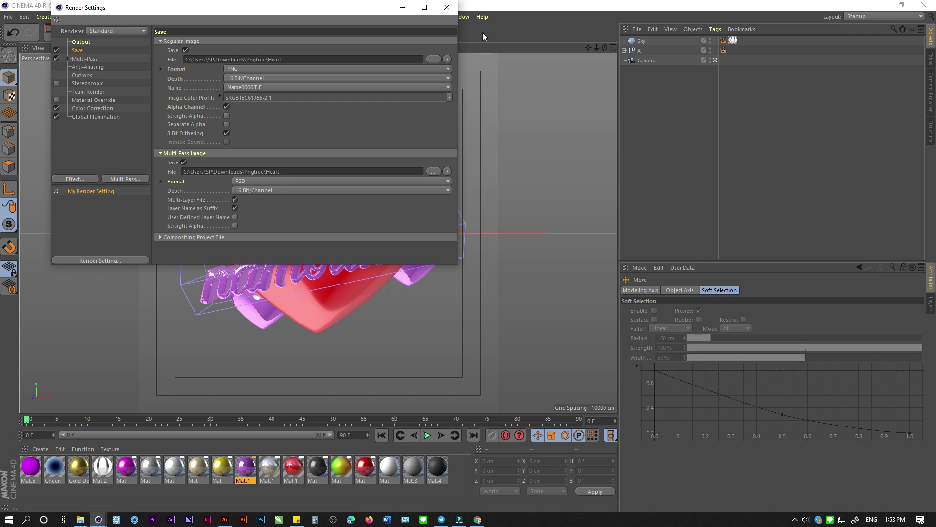
# Render the heart to the Picture Viewer and dock it, widened, beside the viewport.
pyautogui.click(447, 8)
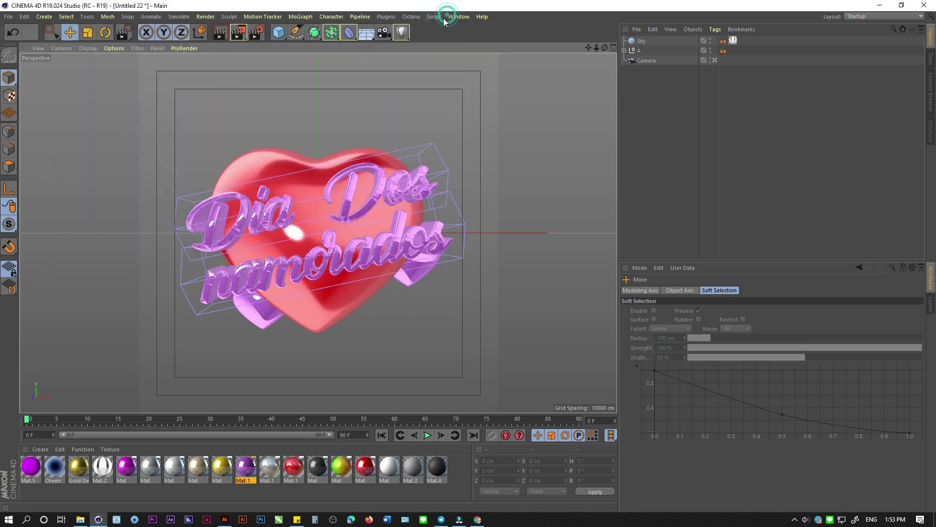
pyautogui.click(237, 32)
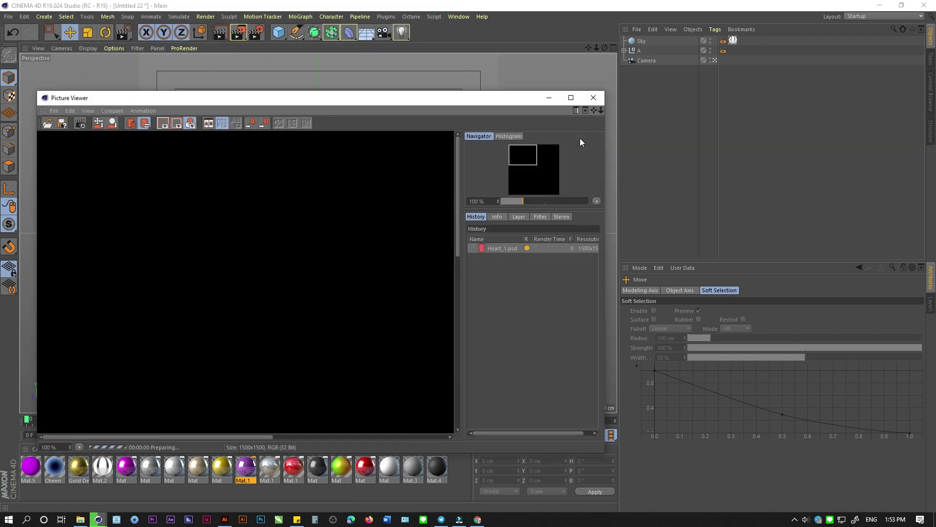
pyautogui.click(578, 110)
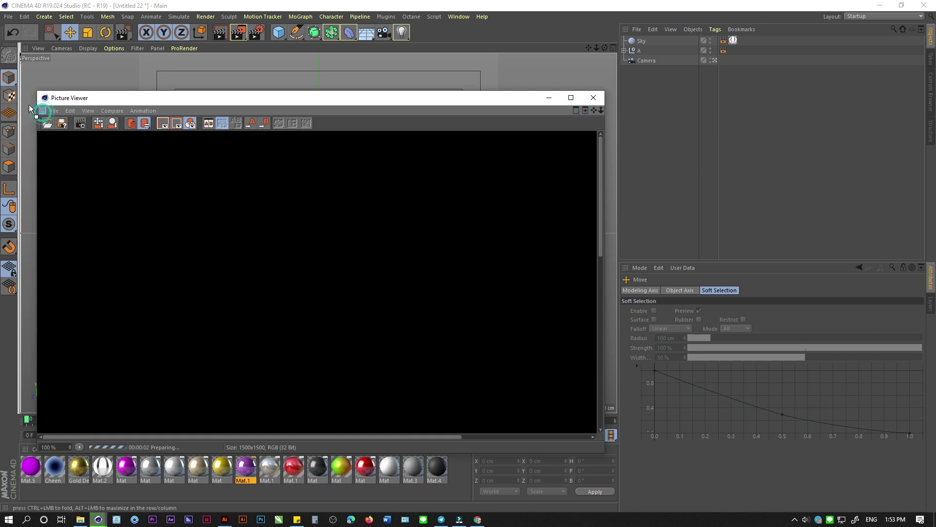
pyautogui.moveTo(54, 108); pyautogui.dragTo(55, 110)
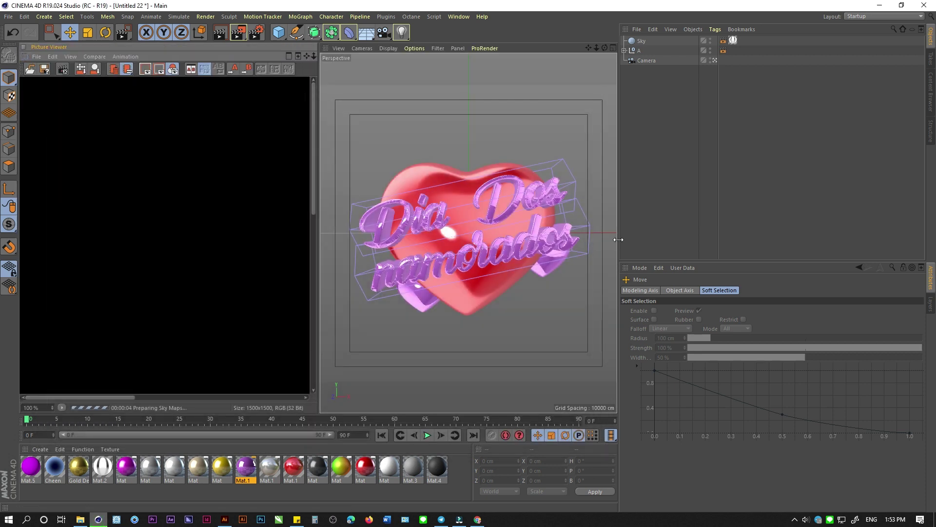
pyautogui.moveTo(695, 235); pyautogui.dragTo(730, 235)
pyautogui.scroll(-2, 194, 202)
pyautogui.scroll(-3, 212, 244)
pyautogui.scroll(1, 204, 235)
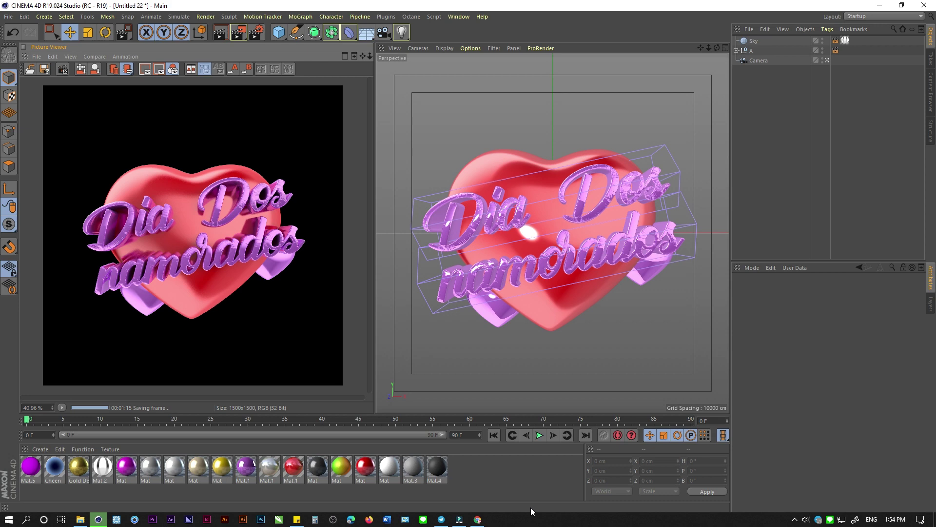
pyautogui.click(507, 482)
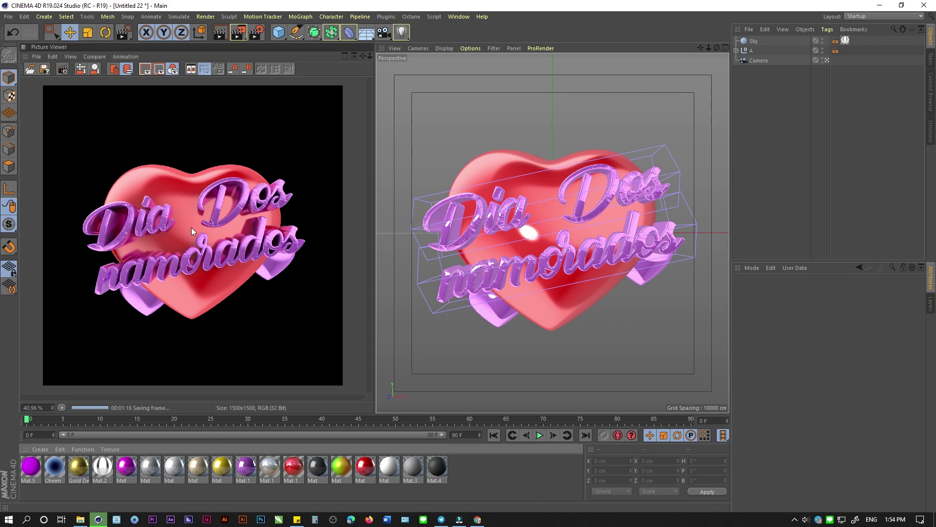
# In Downloads > Pngtree, preview the rendered Heart.png and select Heart_1.psd.
pyautogui.click(84, 521)
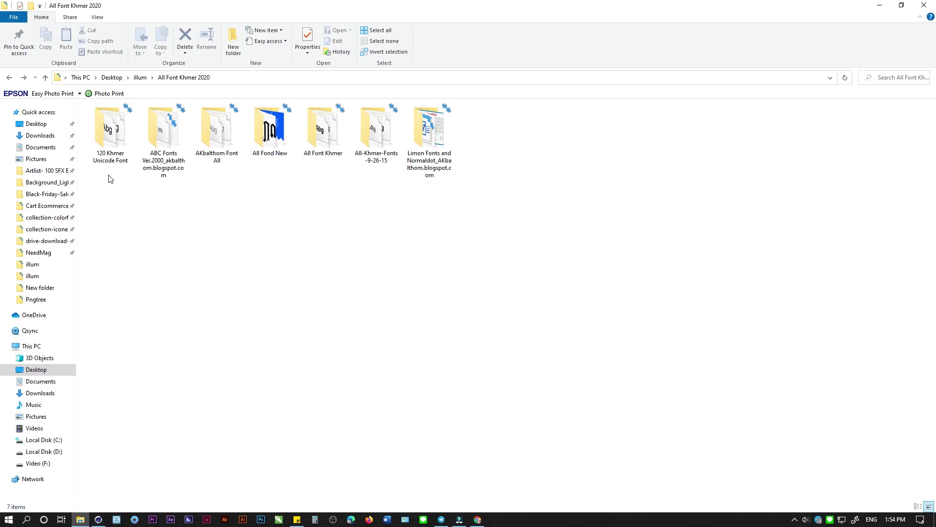
pyautogui.click(42, 126)
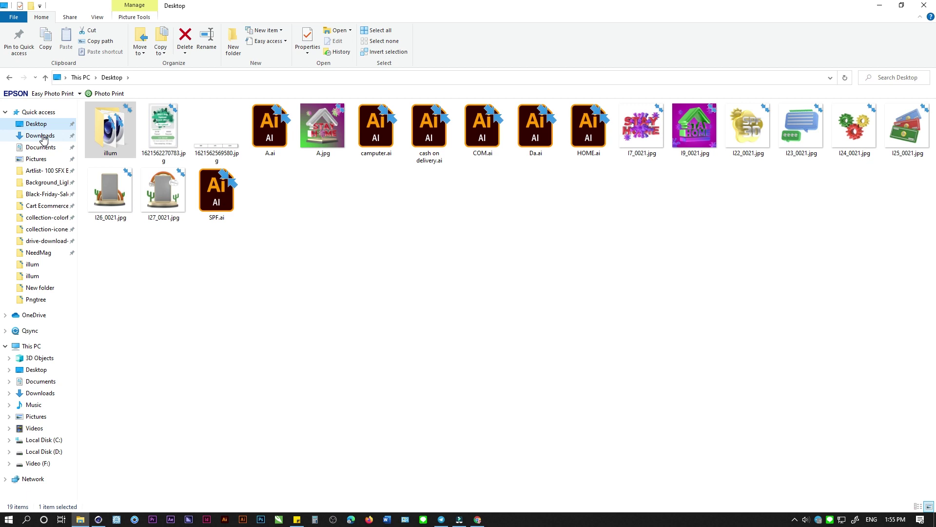
pyautogui.click(43, 137)
pyautogui.click(225, 148)
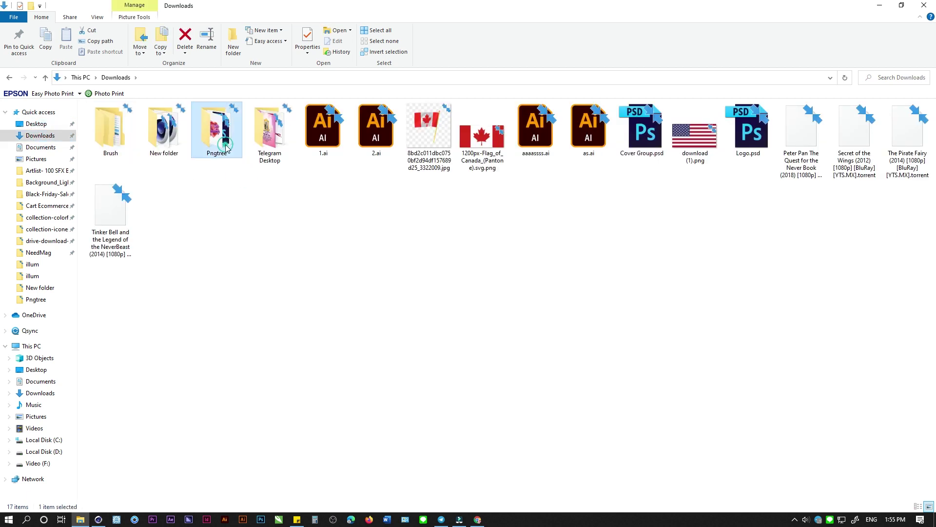
pyautogui.doubleClick(226, 148)
pyautogui.click(163, 132)
pyautogui.press('Return')
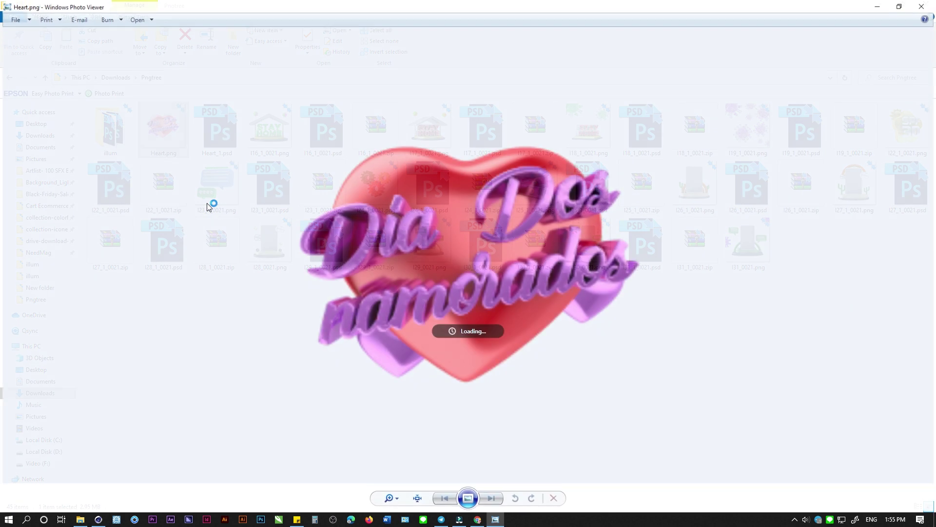
pyautogui.doubleClick(5, 5)
pyautogui.click(205, 142)
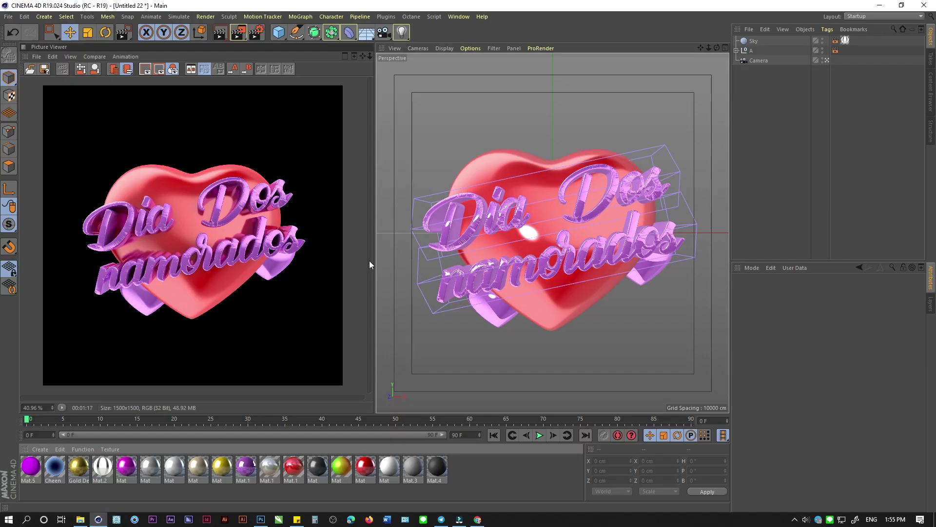
# Save the Cinema 4D scene with the file name Heart.
pyautogui.hotkey('ctrl', 's')
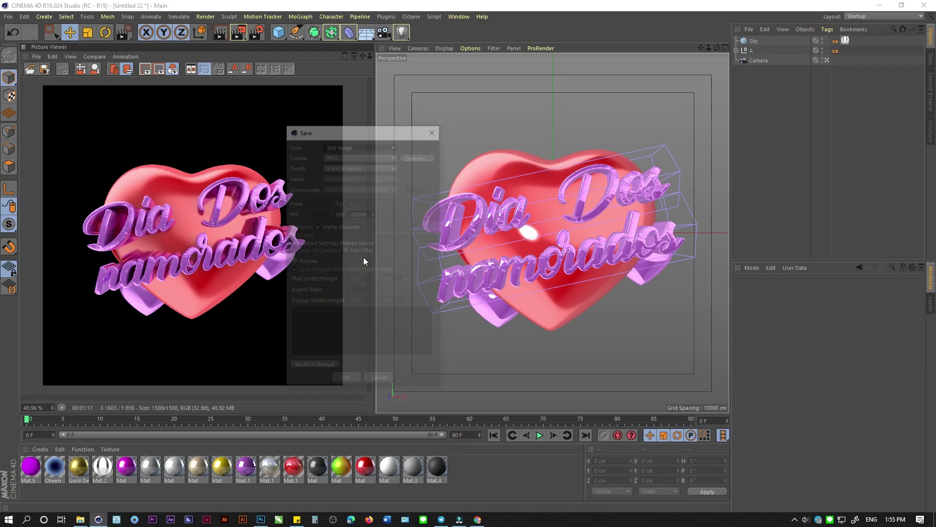
pyautogui.click(376, 381)
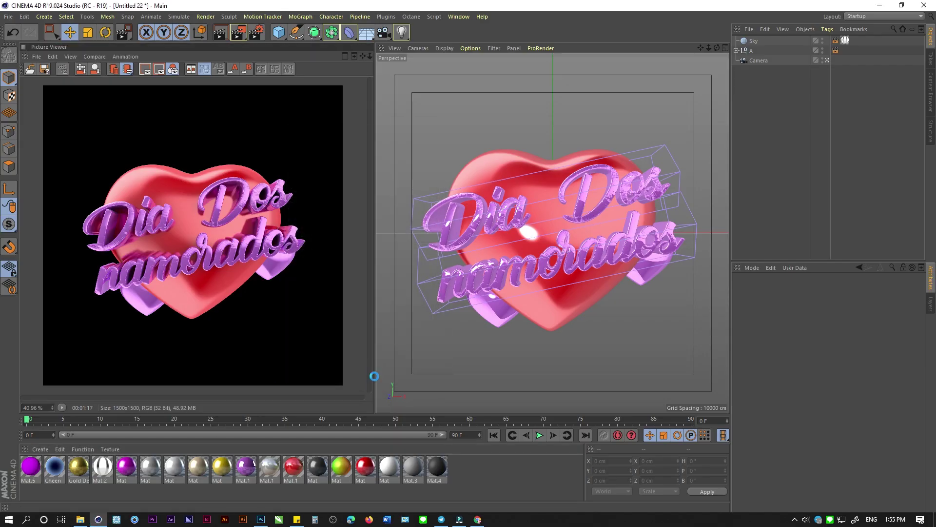
pyautogui.write('Heart')
pyautogui.press('Return')
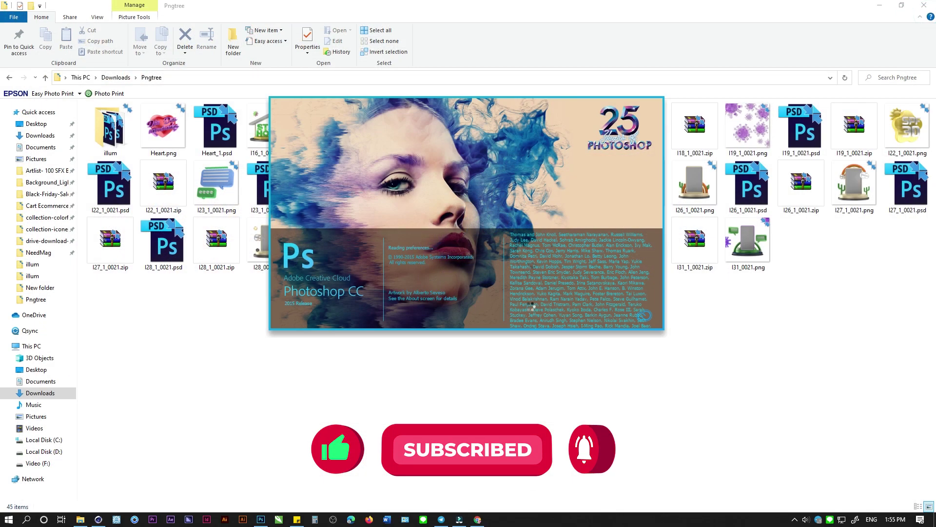
# Refresh the Pngtree folder, then hide every render-pass layer except Background.
pyautogui.rightClick(532, 367)
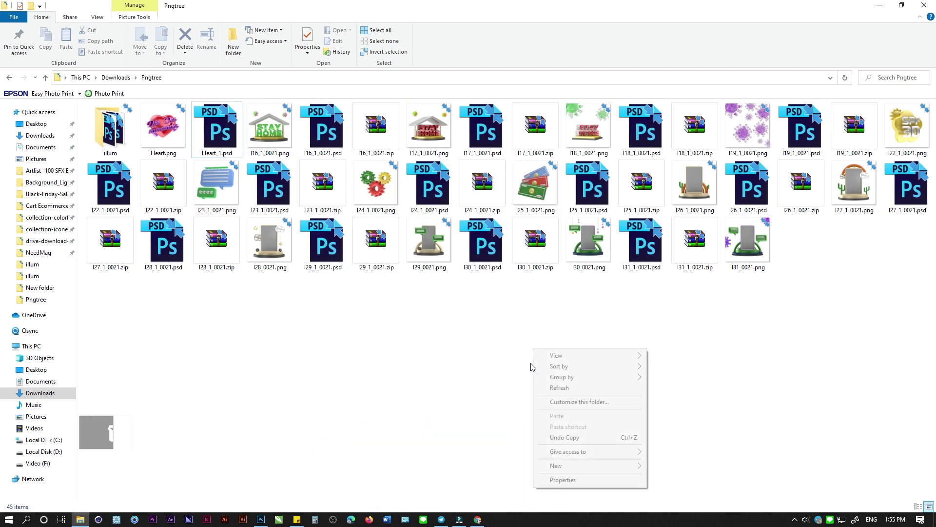
pyautogui.click(559, 387)
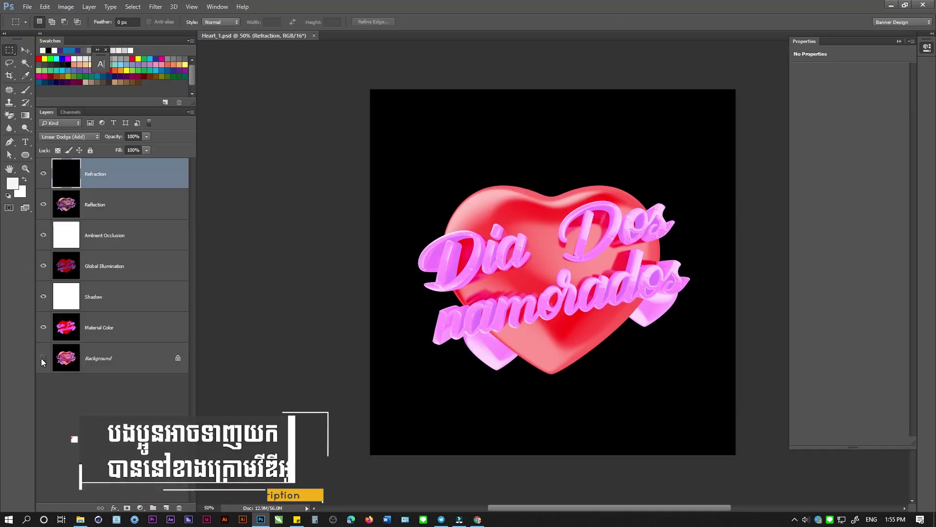
pyautogui.click(86, 360)
pyautogui.moveTo(43, 328); pyautogui.dragTo(54, 317)
pyautogui.click(44, 357)
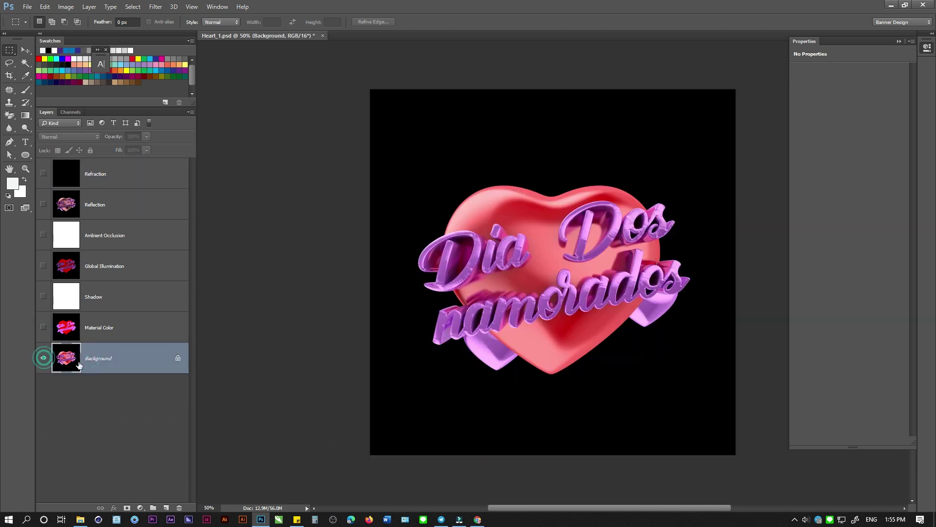
# Load the Object Buffer 1 channel as the heart selection.
pyautogui.click(71, 113)
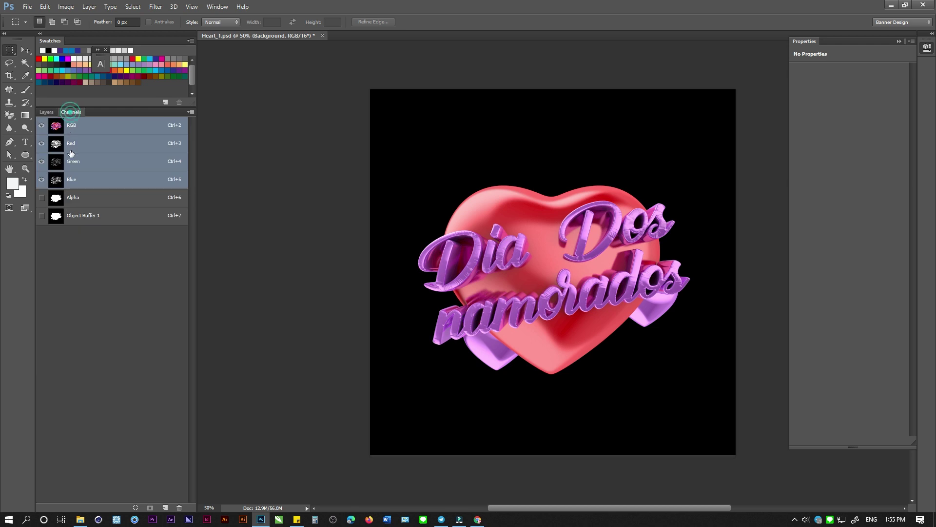
pyautogui.click(56, 215)
pyautogui.click(137, 506)
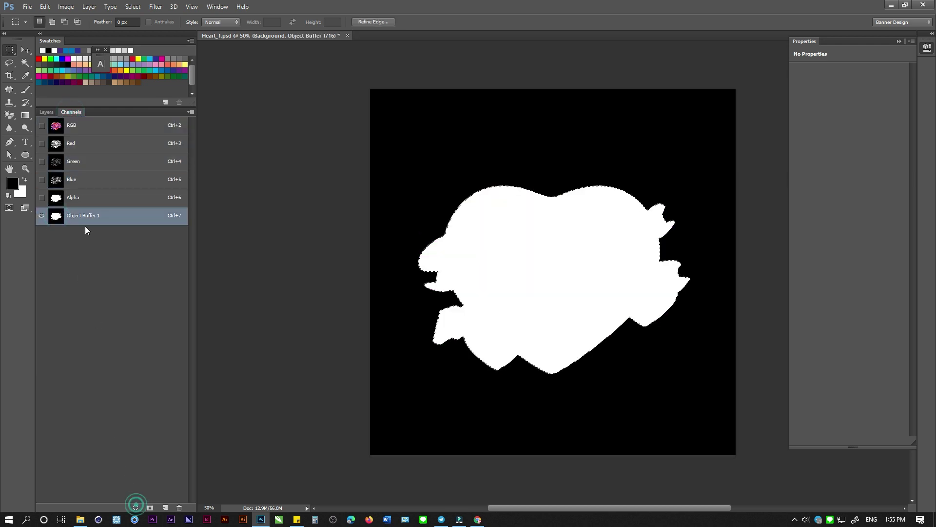
pyautogui.click(47, 112)
# Mask Layer 0 to the heart, copy the mask to all passes, and apply it.
pyautogui.click(126, 507)
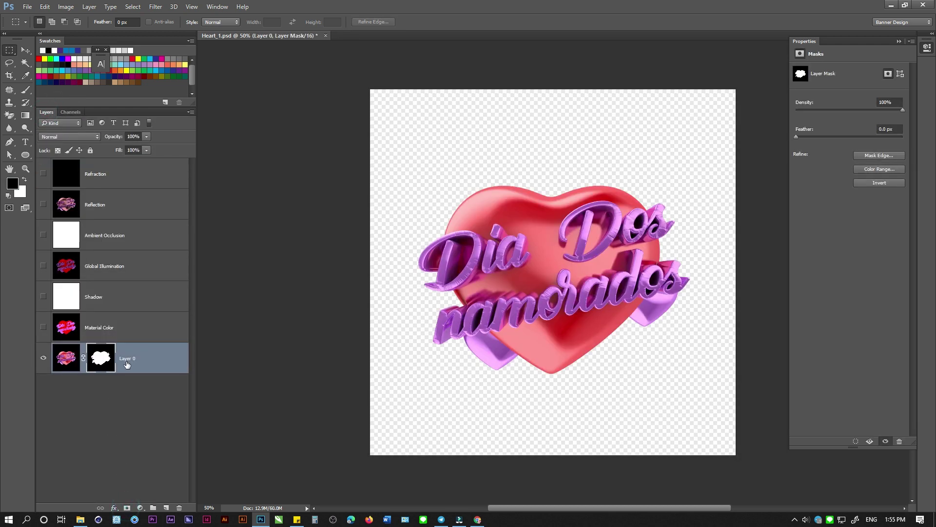
pyautogui.rightClick(101, 361)
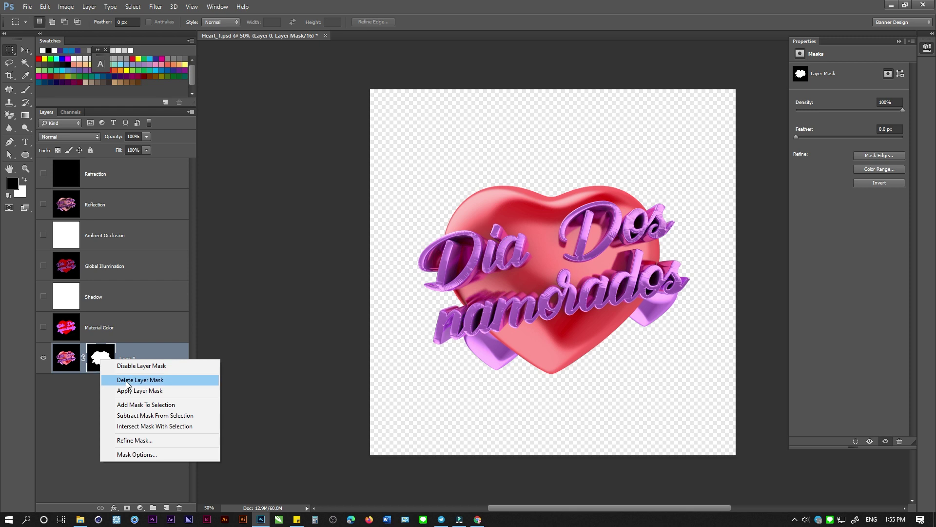
pyautogui.click(99, 359)
pyautogui.moveTo(105, 353)
pyautogui.keyDown('alt'); pyautogui.mouseDown()
pyautogui.moveTo(101, 296)
pyautogui.moveTo(120, 245)
pyautogui.moveTo(105, 250)
pyautogui.moveTo(101, 266)
pyautogui.moveTo(101, 204)
pyautogui.mouseUp(); pyautogui.keyUp('alt')
pyautogui.keyDown('alt'); pyautogui.moveTo(101, 204); pyautogui.dragTo(101, 173); pyautogui.keyUp('alt')
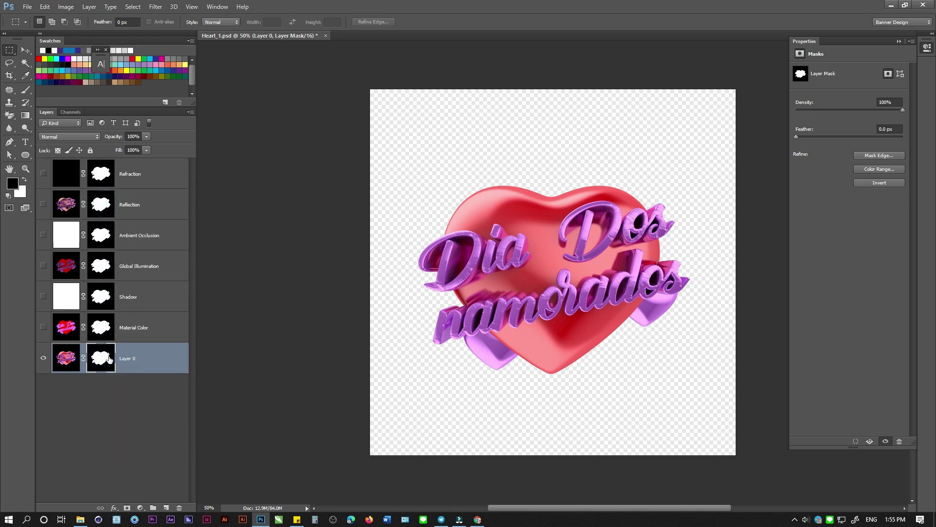
pyautogui.rightClick(101, 360)
pyautogui.click(157, 389)
# Merge a Black & White adjustment into a Layer 0 copy and place it below Layer 0.
pyautogui.moveTo(146, 361); pyautogui.dragTo(167, 503)
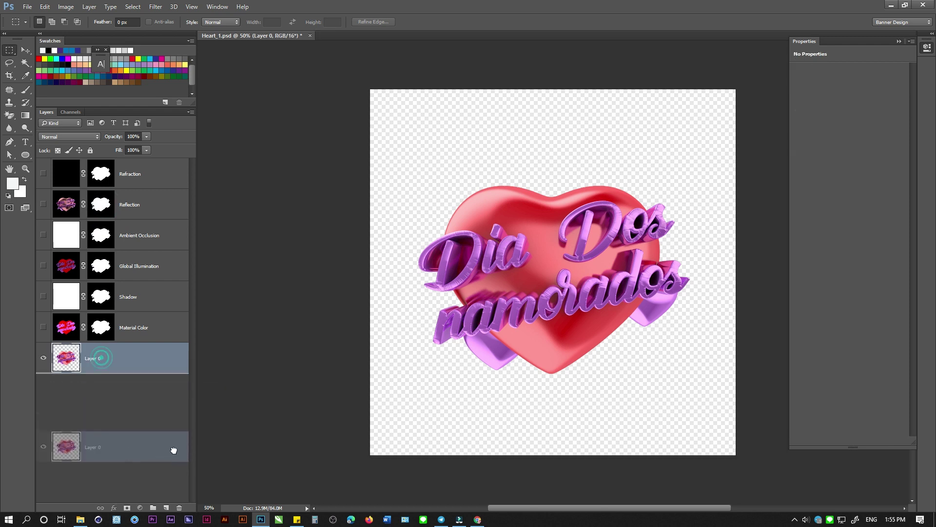
pyautogui.click(140, 507)
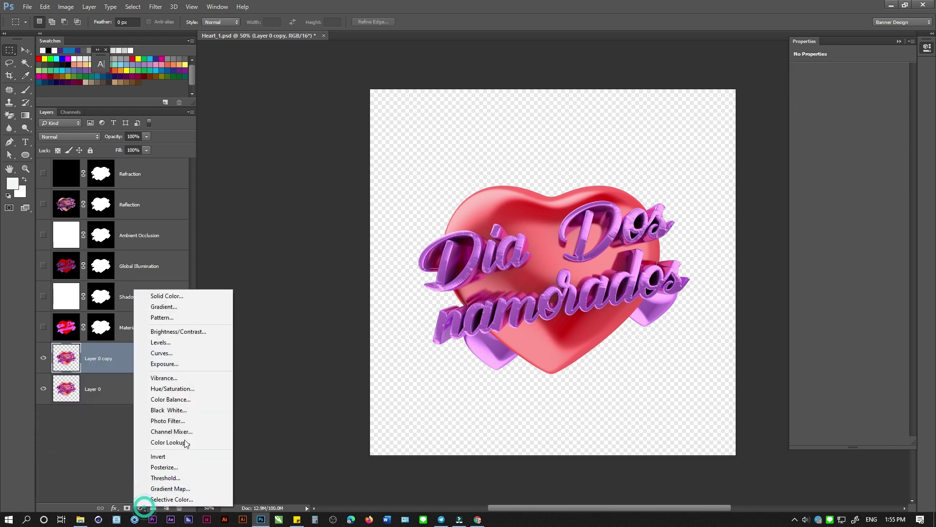
pyautogui.click(189, 411)
pyautogui.keyDown('shift'); pyautogui.click(137, 389); pyautogui.keyUp('shift')
pyautogui.rightClick(117, 385)
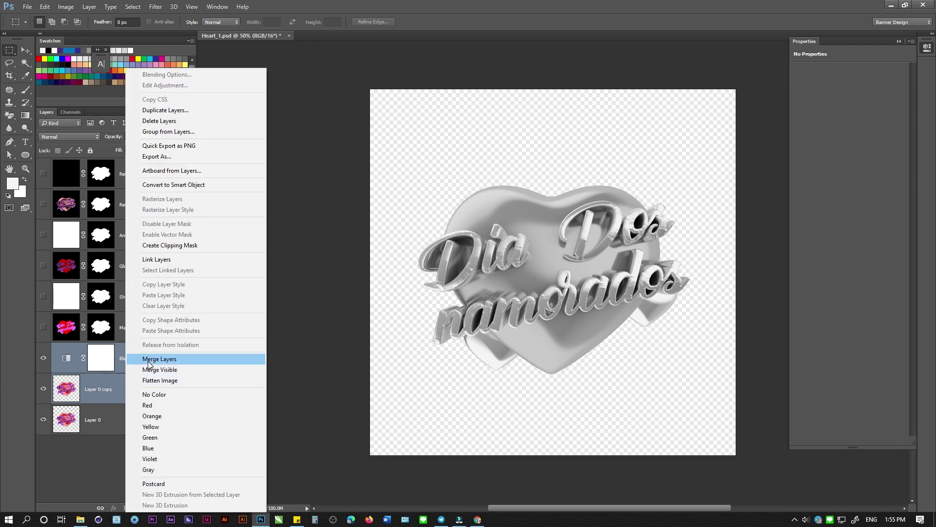
pyautogui.click(146, 358)
pyautogui.moveTo(136, 367); pyautogui.dragTo(137, 404)
# Add a Hue/Saturation adjustment above Material Color and select layers down to Black & White 1.
pyautogui.click(140, 328)
pyautogui.click(140, 508)
pyautogui.click(172, 390)
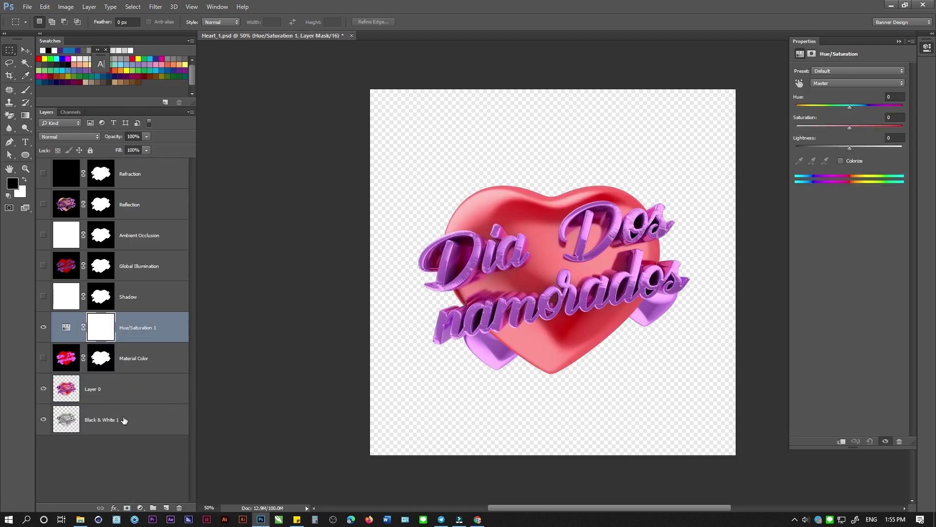
pyautogui.keyDown('shift'); pyautogui.click(124, 419); pyautogui.keyUp('shift')
pyautogui.rightClick(123, 419)
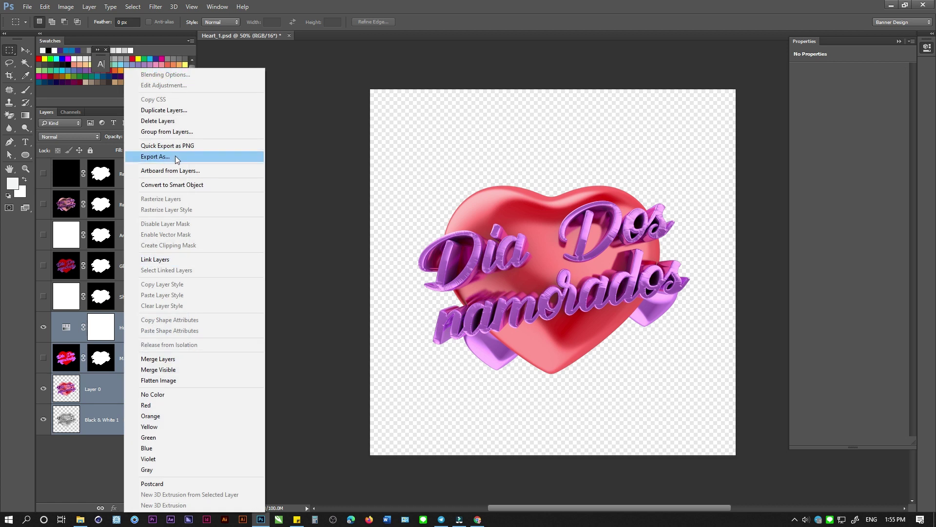
# Group the selected layers into a new group named object.
pyautogui.click(169, 133)
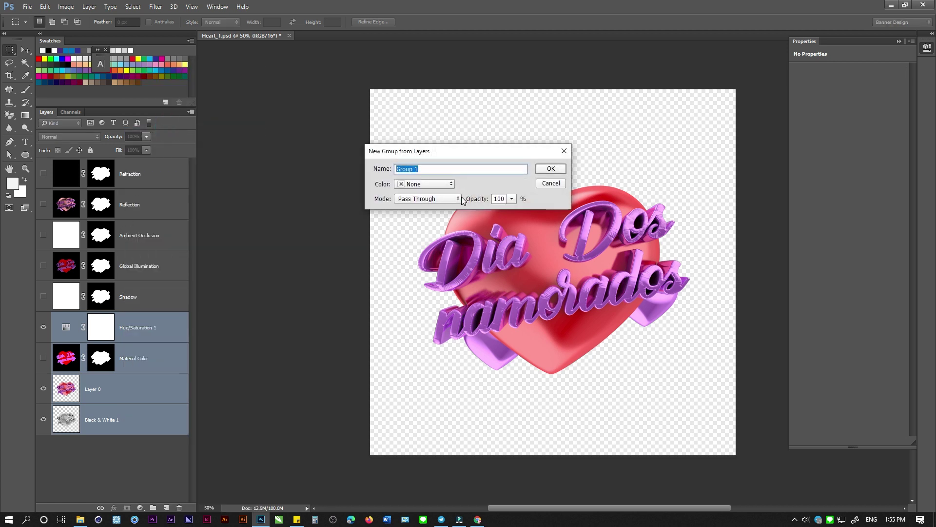
pyautogui.click(295, 518)
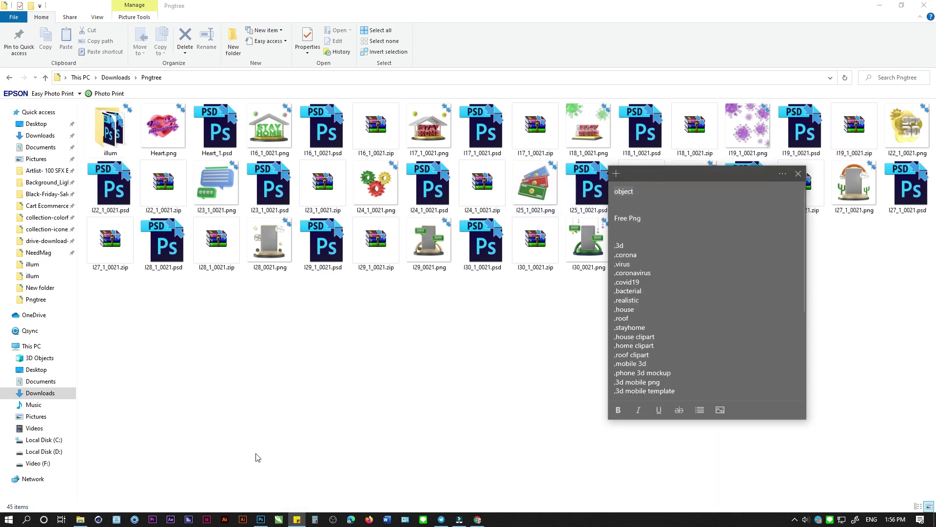
pyautogui.click(261, 520)
pyautogui.doubleClick(424, 170)
pyautogui.press('Return')
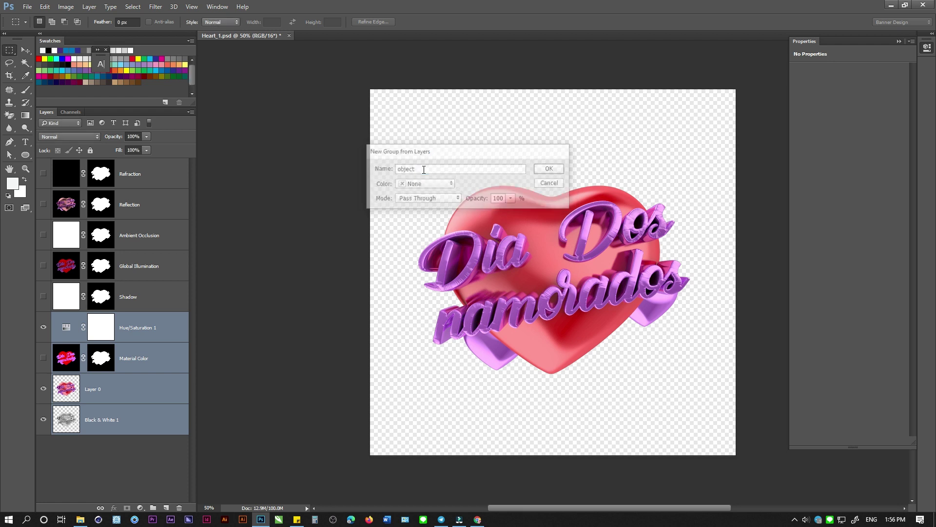
# Save and close Heart_1.psd, then select Heart.png in the Pngtree folder.
pyautogui.hotkey('ctrl', 'w')
pyautogui.press('Escape')
pyautogui.hotkey('ctrl', 's')
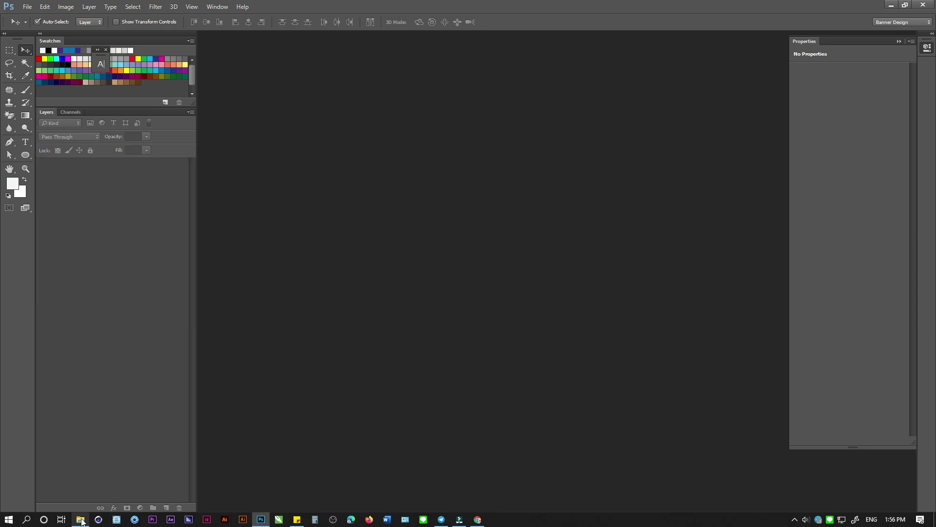
pyautogui.click(81, 519)
pyautogui.click(162, 128)
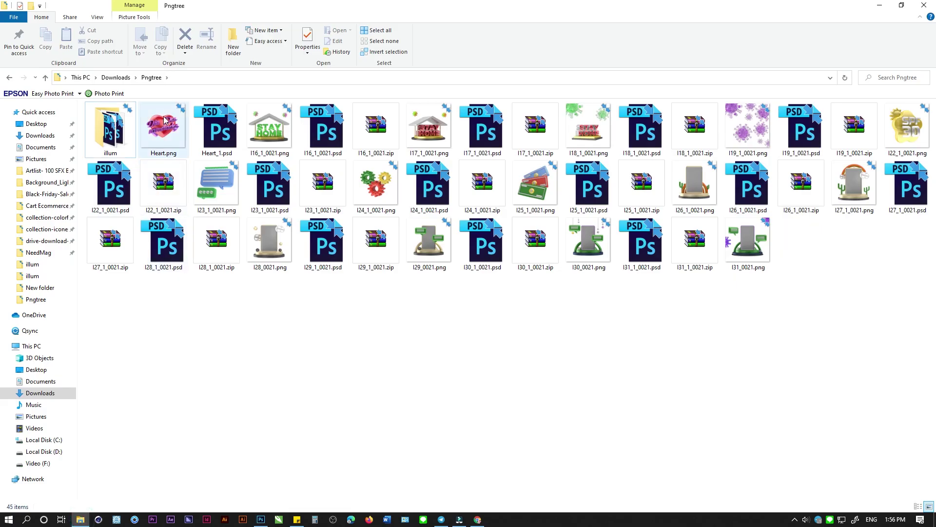
# Archive Heart.png and Heart_1.psd in ZIP format as Heart_1.zip, then open Heart.png.
pyautogui.keyDown('ctrl'); pyautogui.click(217, 130); pyautogui.keyUp('ctrl')
pyautogui.rightClick(223, 137)
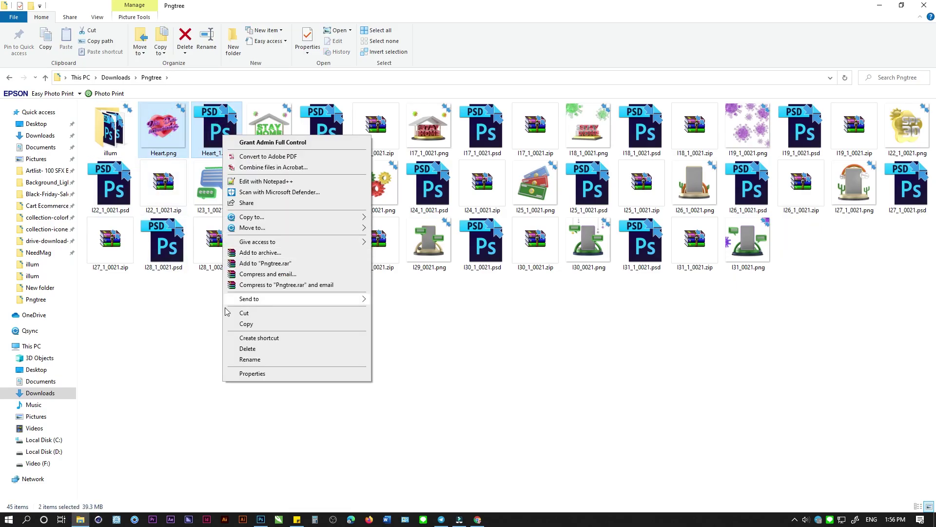
pyautogui.click(236, 358)
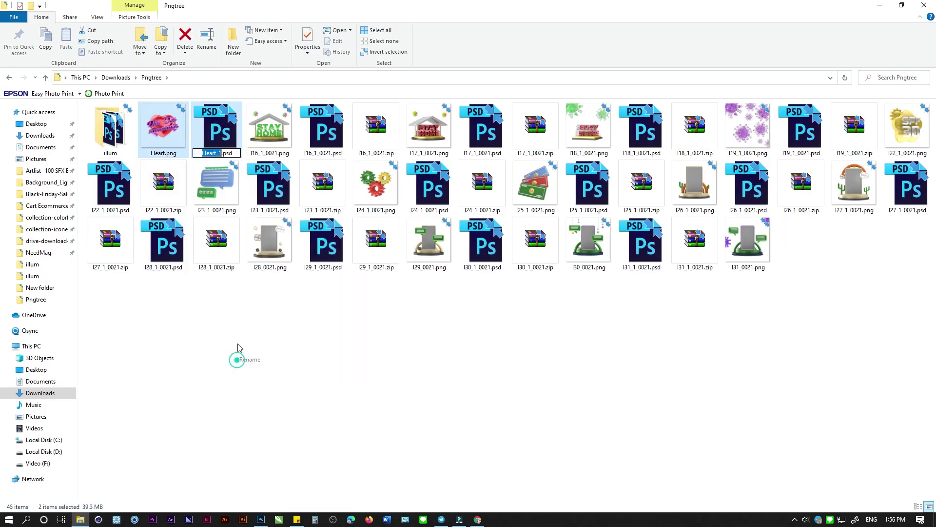
pyautogui.rightClick(225, 137)
pyautogui.click(264, 254)
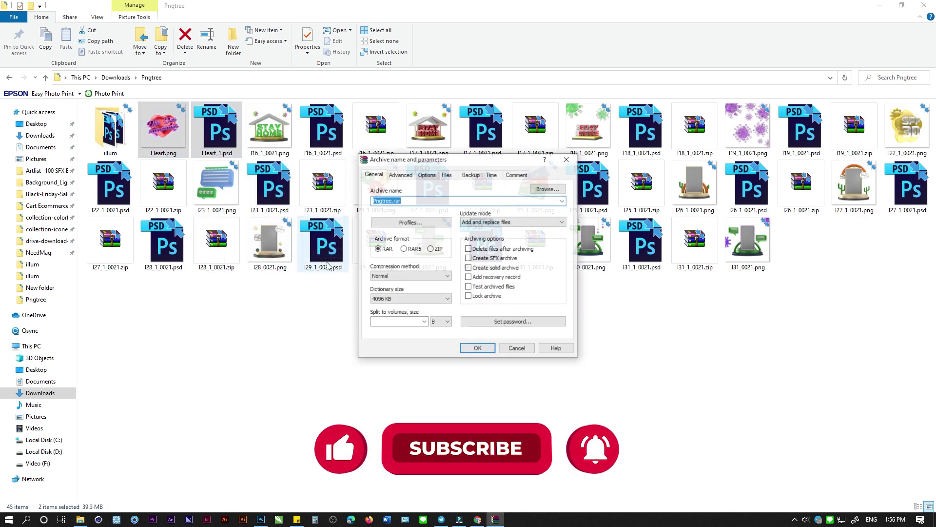
pyautogui.write('Heart_1.zip')
pyautogui.click(431, 249)
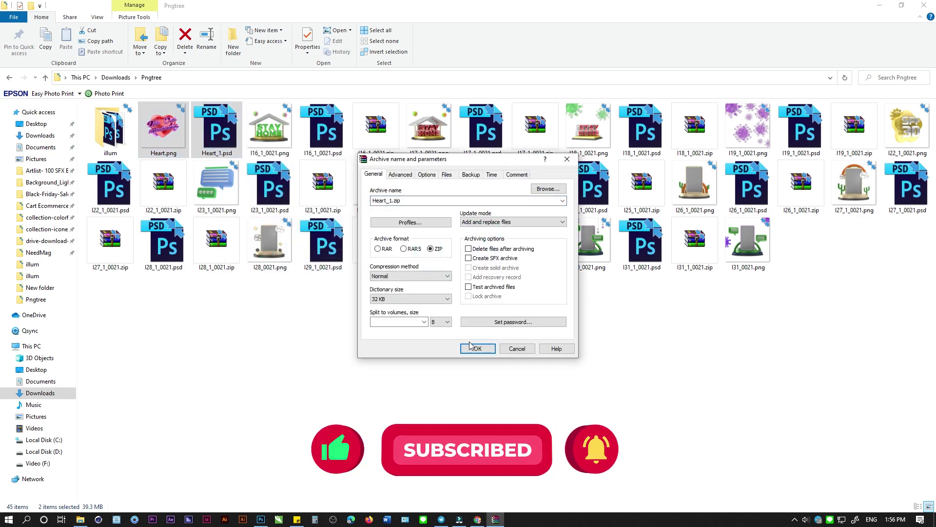
pyautogui.click(475, 348)
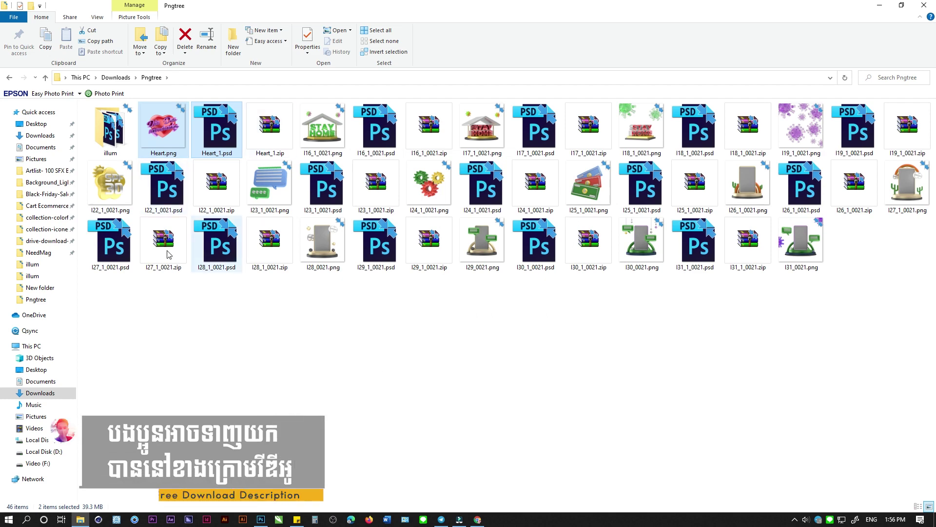
pyautogui.doubleClick(160, 154)
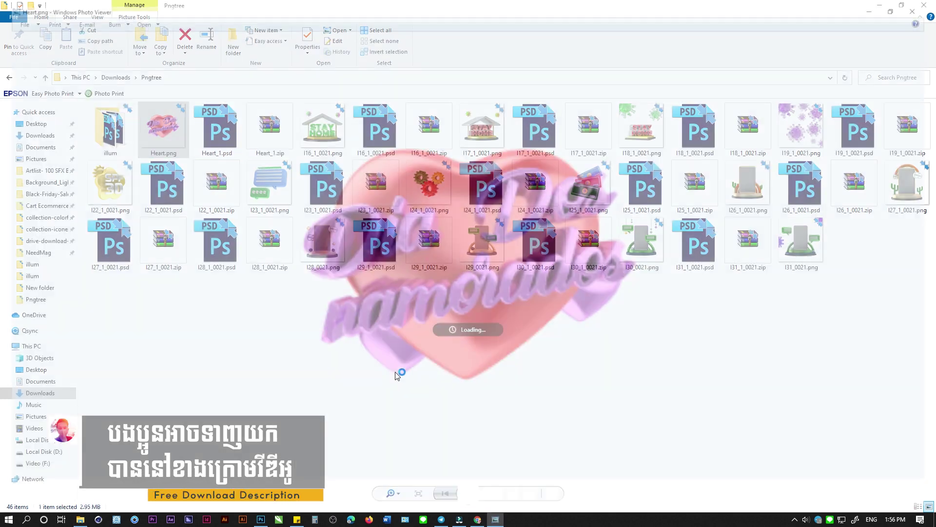